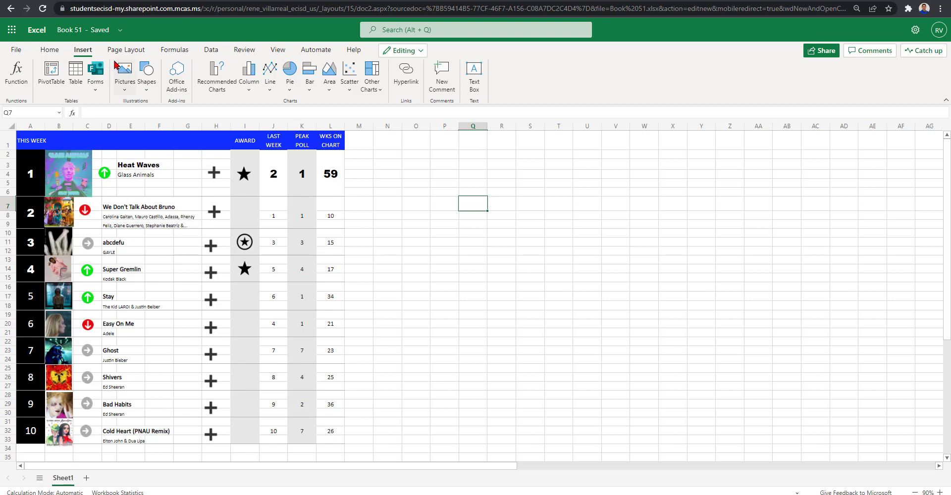
Step: Rename the workbook to Billboard Top 100
{"action": "left_click", "coordinate": [87, 31]}
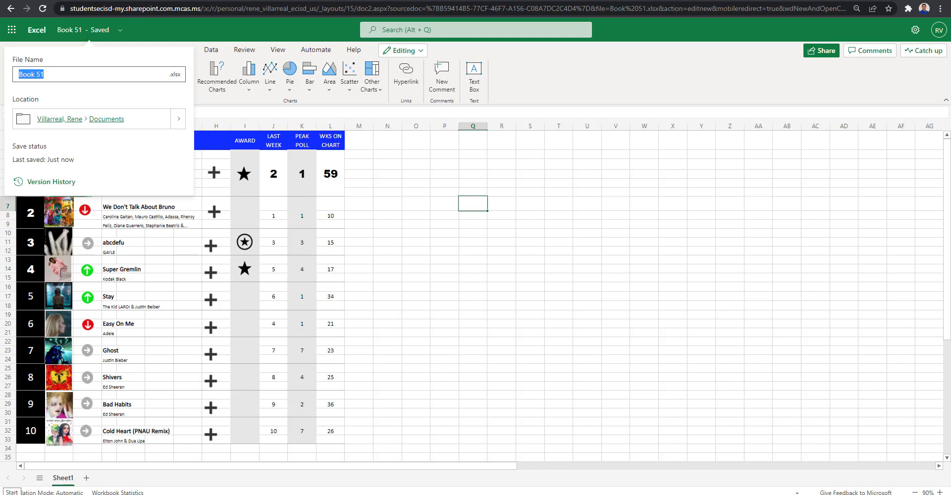
{"action": "type", "text": "B"}
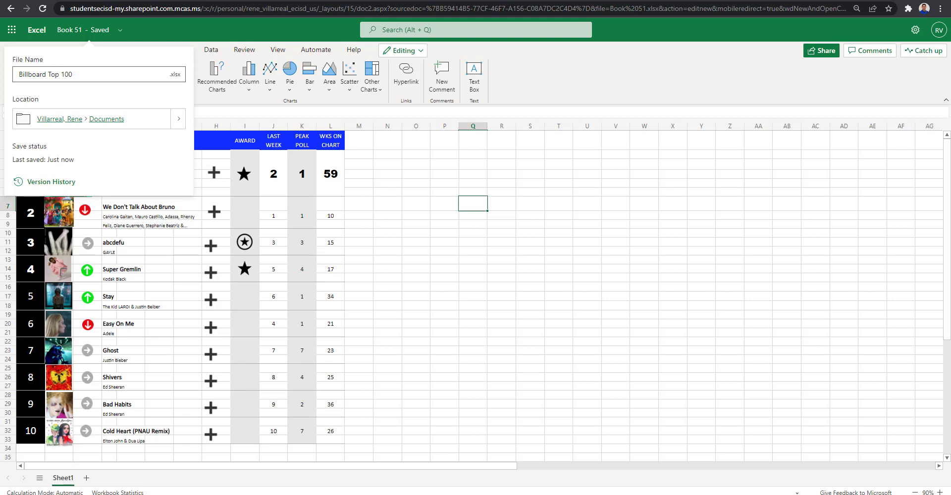
{"action": "left_click", "coordinate": [615, 267]}
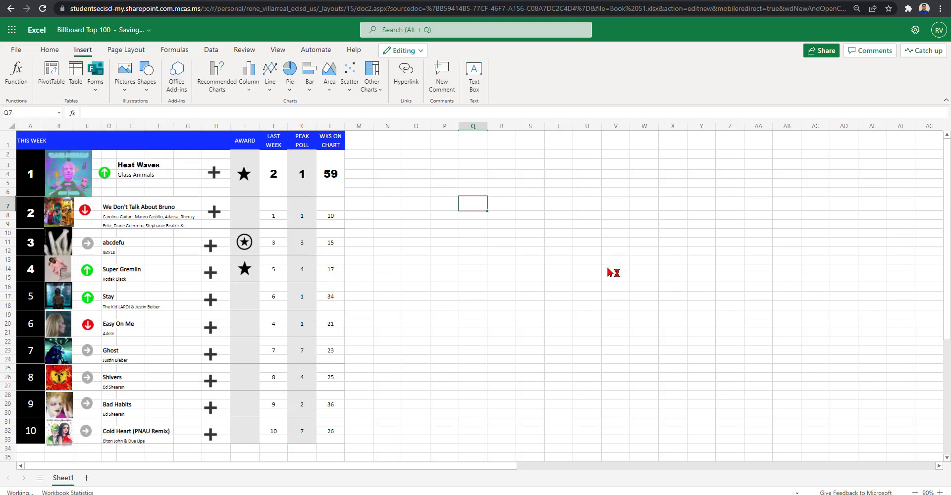
Step: Switch to Google Classroom and review the Billboard Top 100 assignment's instructions and attached images
{"action": "left_click", "coordinate": [534, 494]}
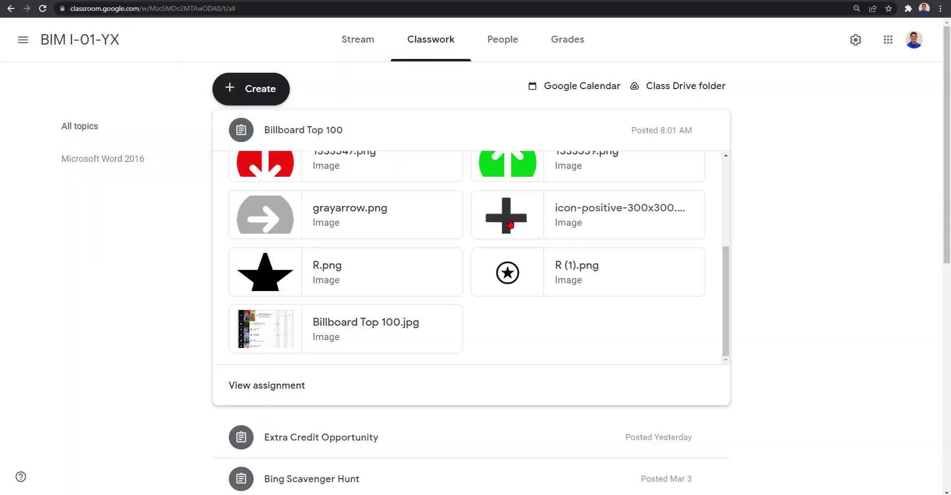
{"action": "scroll", "coordinate": [510, 224], "scroll_direction": "up", "scroll_amount": 5}
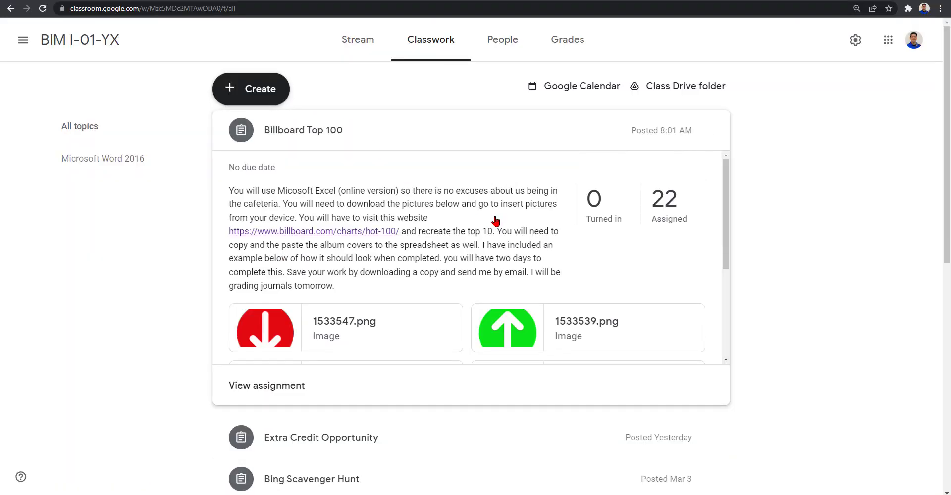
{"action": "scroll", "coordinate": [495, 221], "scroll_direction": "down", "scroll_amount": 2}
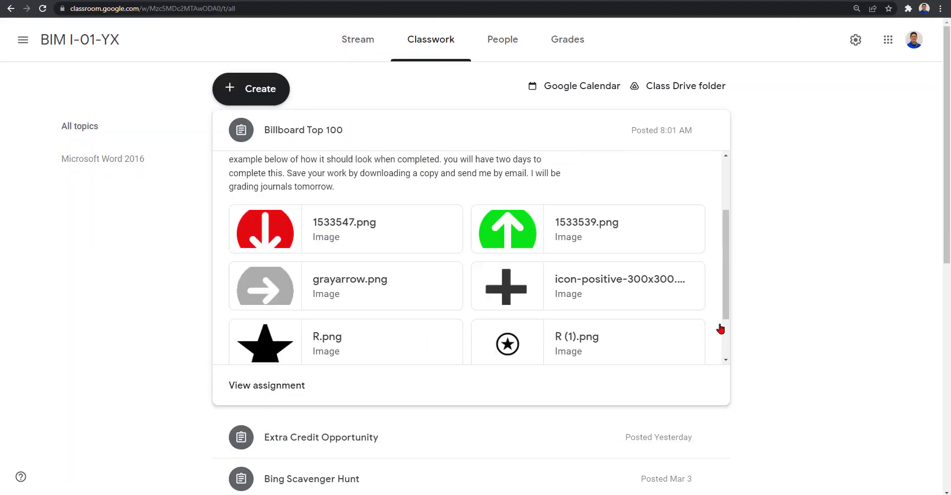
{"action": "left_click", "coordinate": [339, 237]}
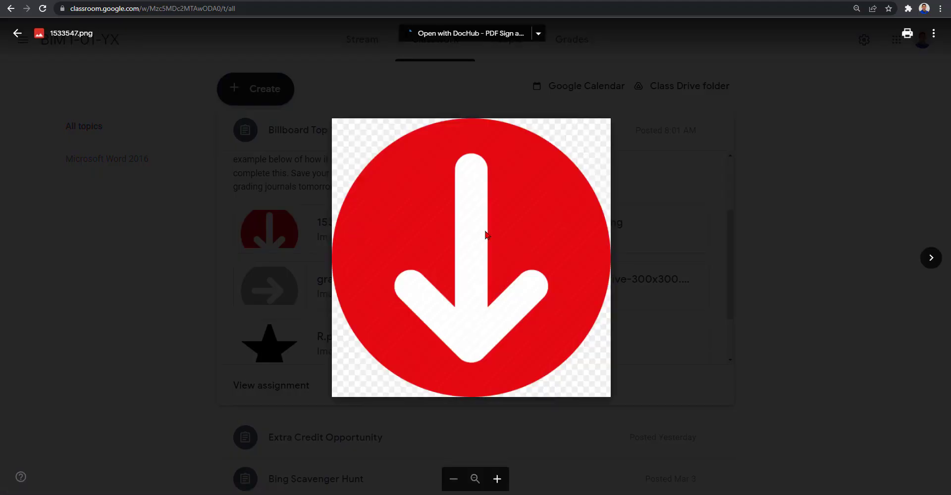
{"action": "right_click", "coordinate": [485, 234]}
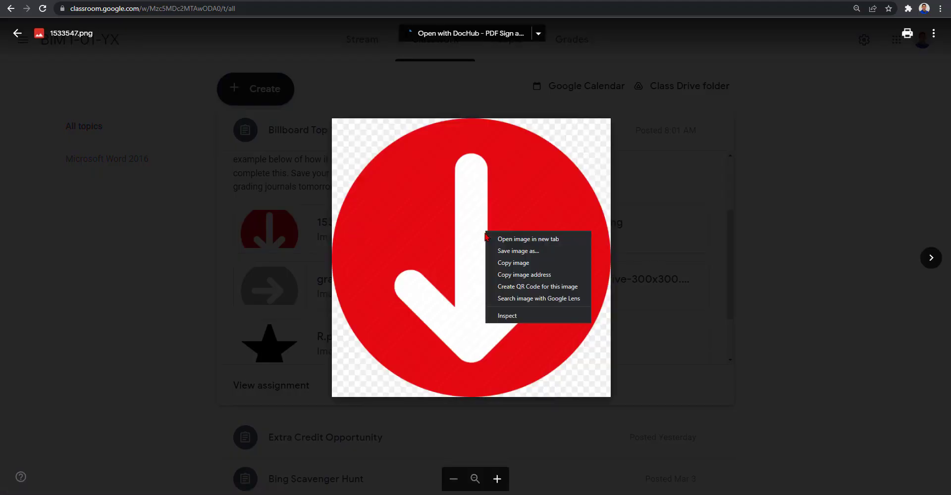
{"action": "left_click", "coordinate": [548, 251]}
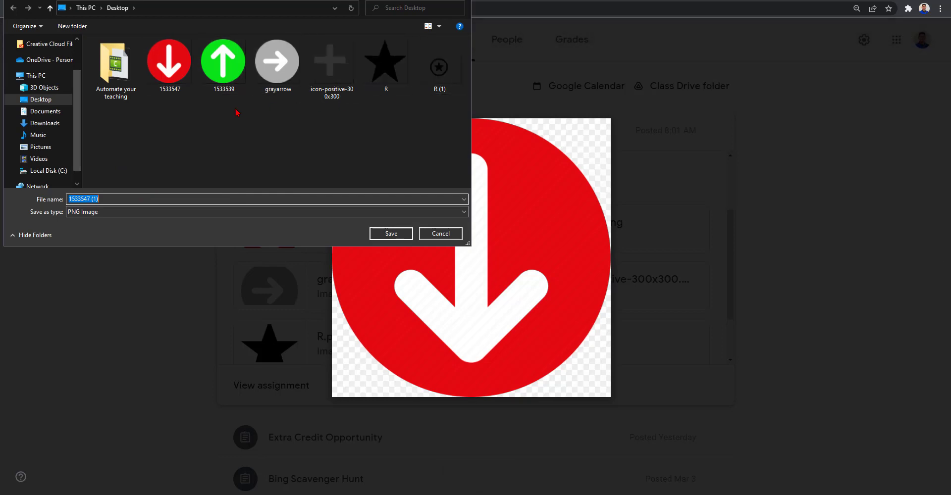
{"action": "left_click", "coordinate": [166, 99]}
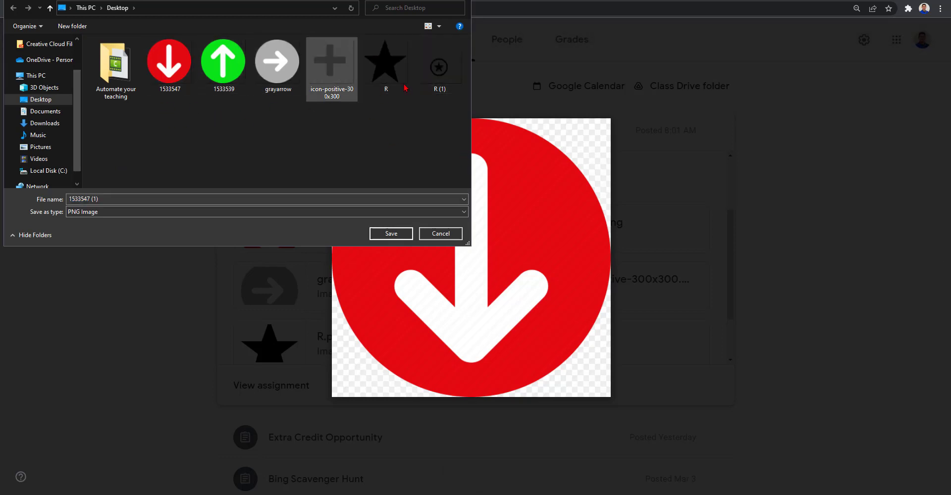
{"action": "left_click", "coordinate": [451, 235]}
{"action": "left_click", "coordinate": [157, 259]}
Step: Open the attached example image Billboard Top 100.jpg to view the expected chart layout
{"action": "scroll", "coordinate": [419, 250], "scroll_direction": "down", "scroll_amount": 2}
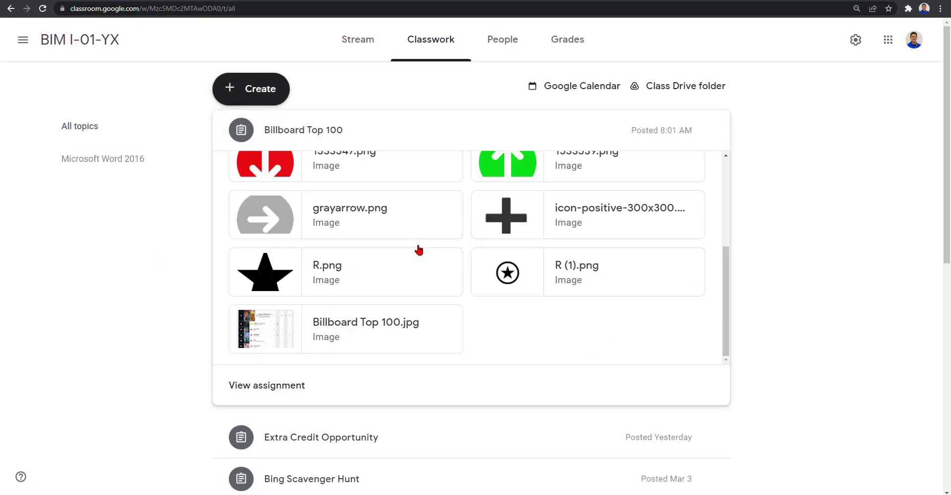
{"action": "left_click", "coordinate": [379, 323]}
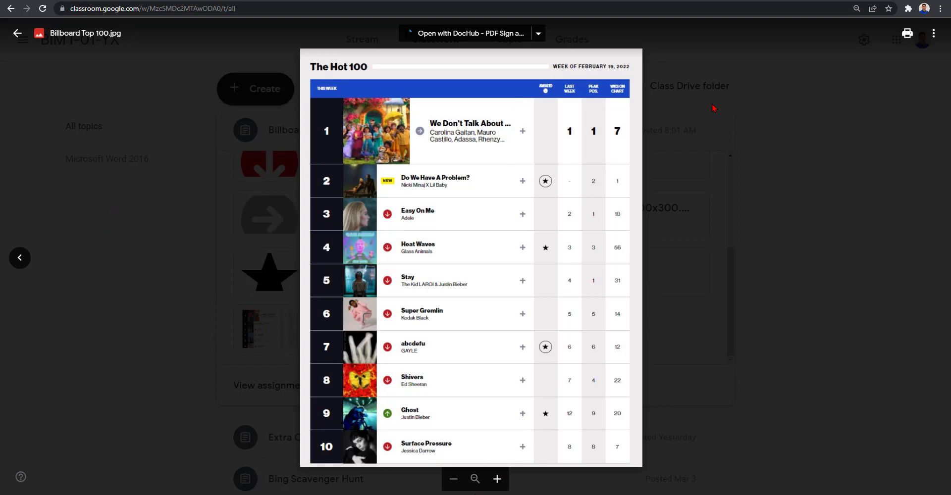
Step: Switch to the blank Excel workbook Book 51 and place its window beside the Billboard Hot 100 page
{"action": "mouse_move", "coordinate": [513, 482]}
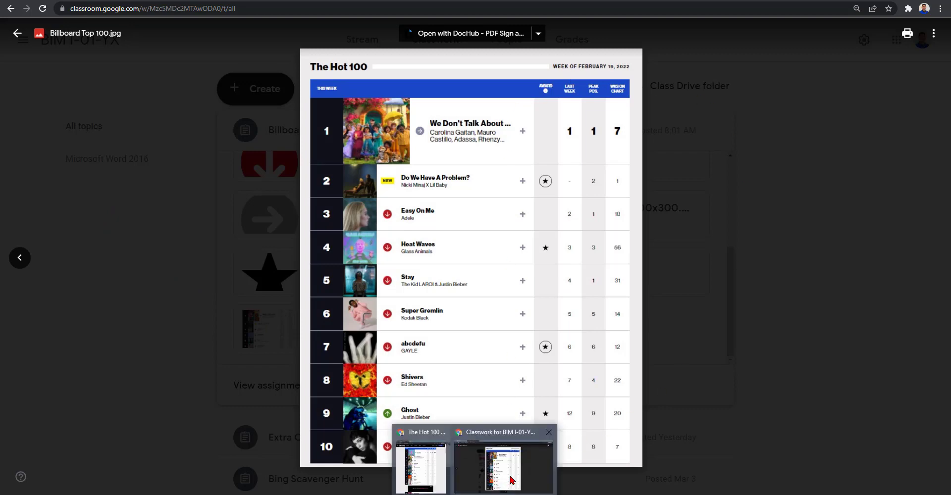
{"action": "left_click", "coordinate": [446, 478]}
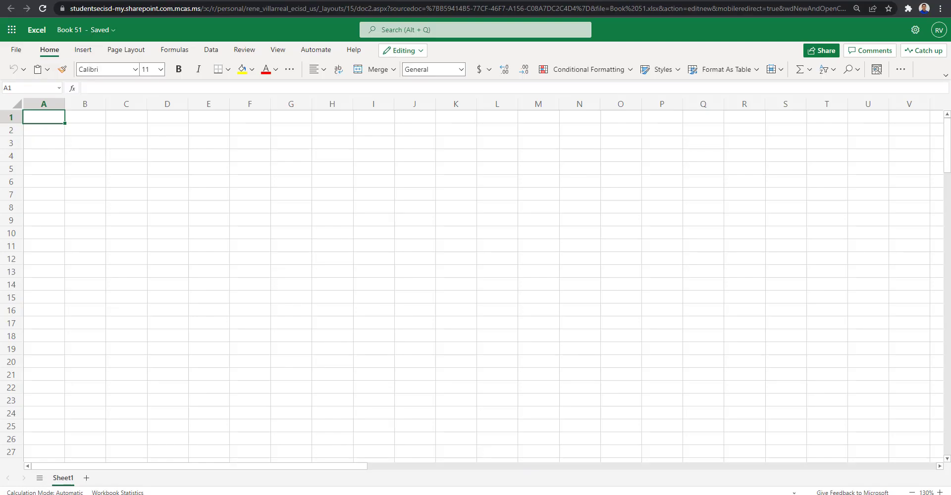
{"action": "left_click_drag", "start_coordinate": [297, 1], "coordinate": [1, 42]}
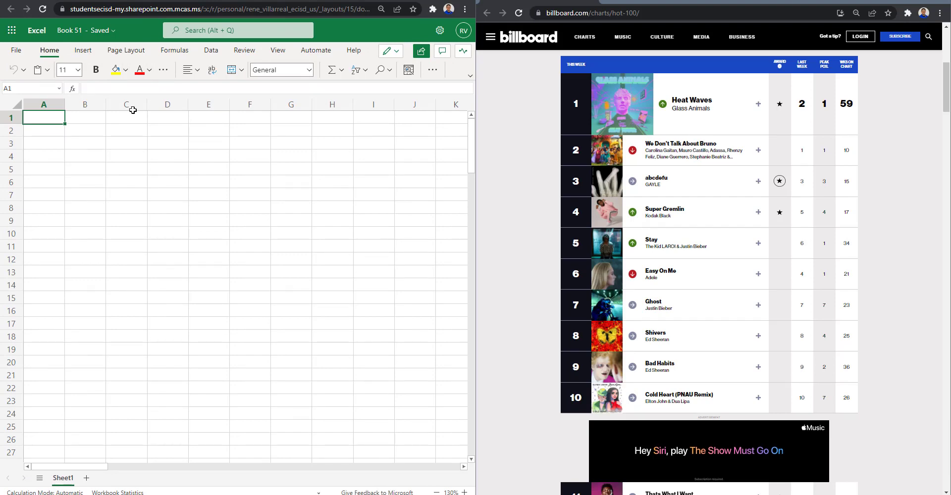
Step: Examine the Hot 100 chart on the Billboard page, including its week date and the songs ranked 1 to 10
{"action": "scroll", "coordinate": [800, 160], "scroll_direction": "up", "scroll_amount": 2}
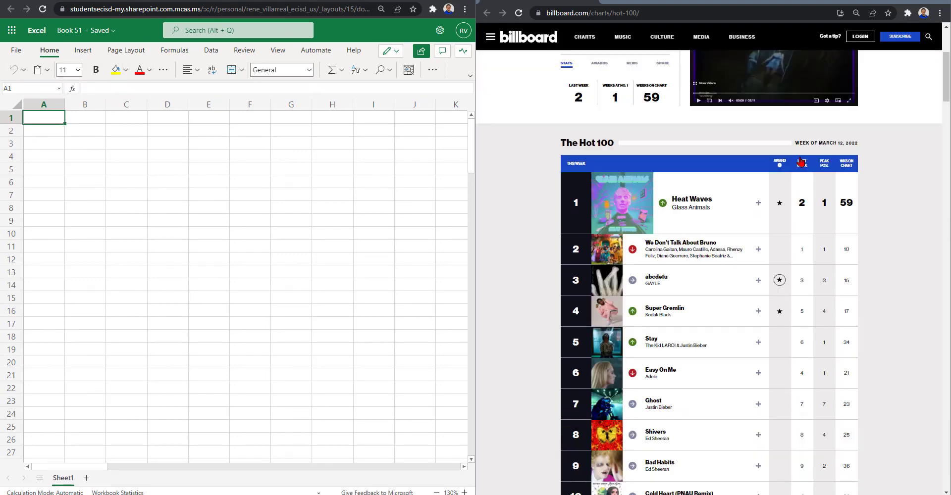
{"action": "left_click_drag", "start_coordinate": [948, 99], "coordinate": [946, 107]}
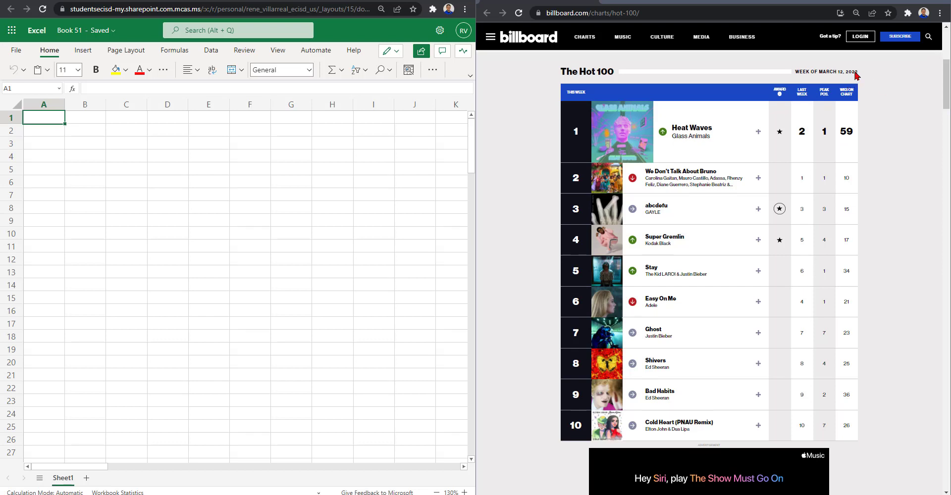
{"action": "left_click_drag", "start_coordinate": [715, 72], "coordinate": [552, 73]}
{"action": "left_click", "coordinate": [841, 82]}
{"action": "left_click_drag", "start_coordinate": [947, 82], "coordinate": [947, 86]}
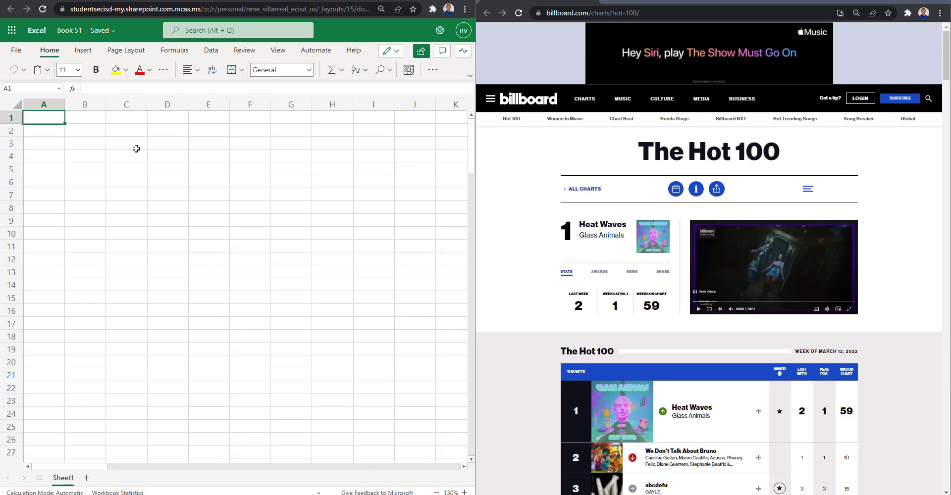
{"action": "scroll", "coordinate": [688, 237], "scroll_direction": "down", "scroll_amount": 6}
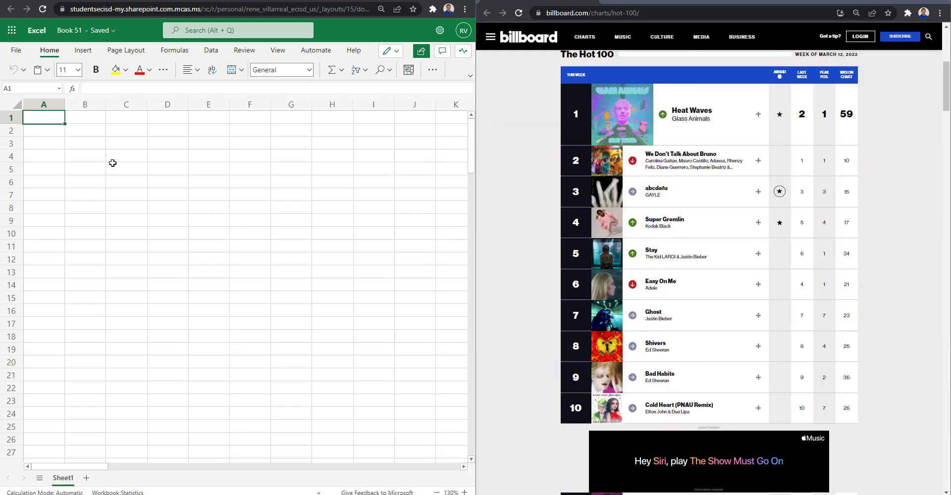
Step: Enter the heading THIS WEEK in cell A1 of the blank sheet
{"action": "left_click", "coordinate": [61, 124]}
{"action": "left_click", "coordinate": [57, 118]}
{"action": "left_click", "coordinate": [701, 131]}
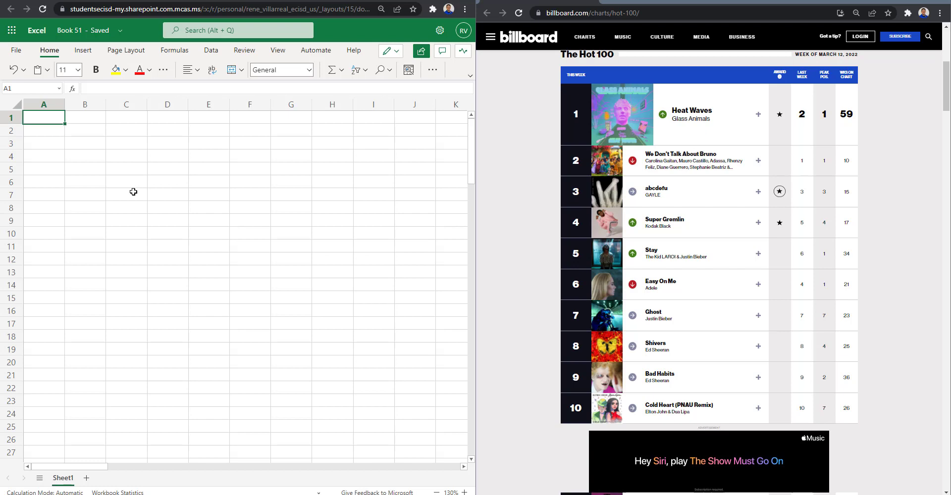
{"action": "type", "text": "T"}
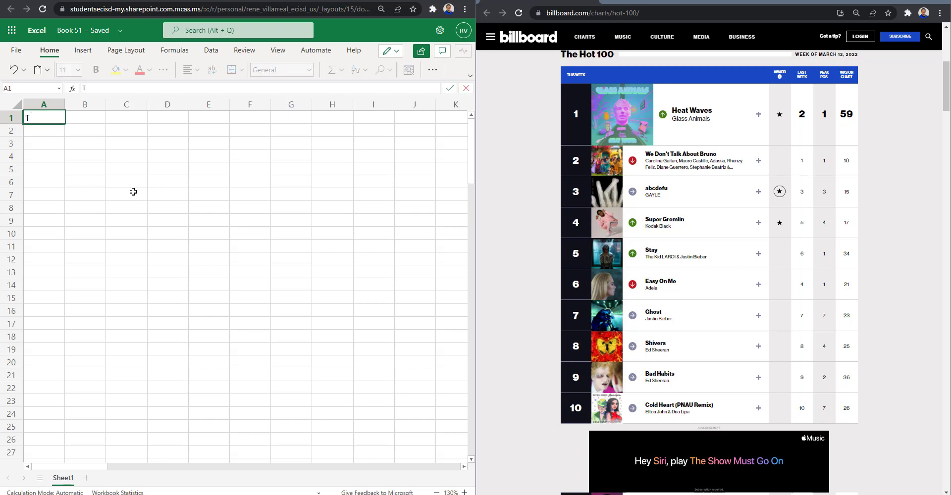
{"action": "type", "text": "HIS WEEK"}
{"action": "left_click", "coordinate": [121, 193]}
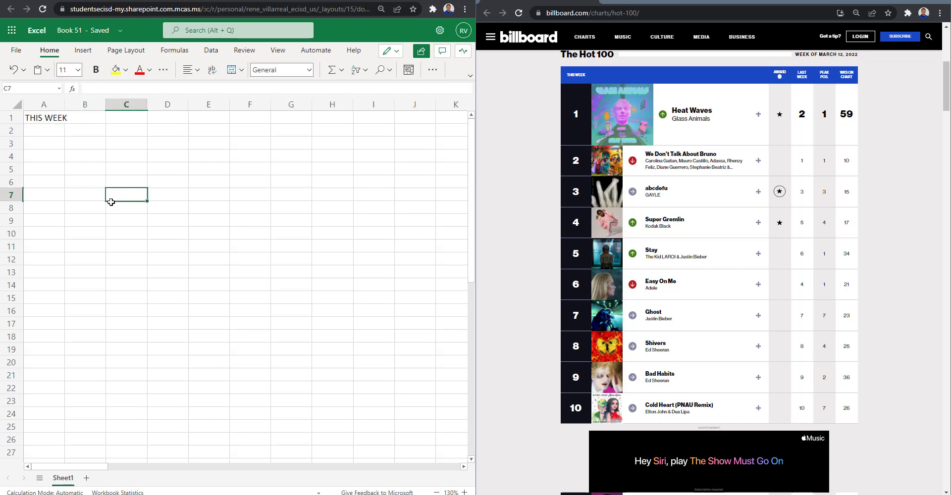
Step: Fill cells A2 to A6 with the darkest near-black shade of the theme colours for the first rank's block
{"action": "left_click", "coordinate": [42, 131]}
{"action": "left_click_drag", "start_coordinate": [44, 132], "coordinate": [52, 179]}
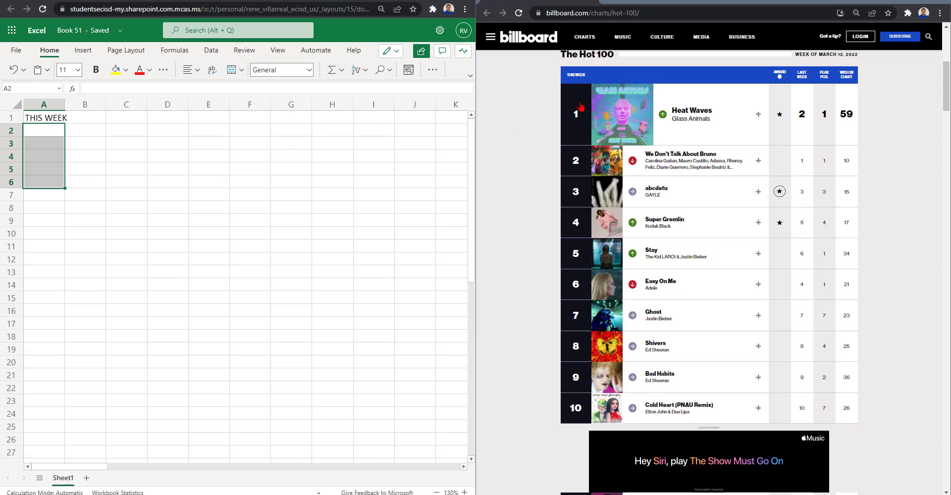
{"action": "left_click", "coordinate": [149, 70]}
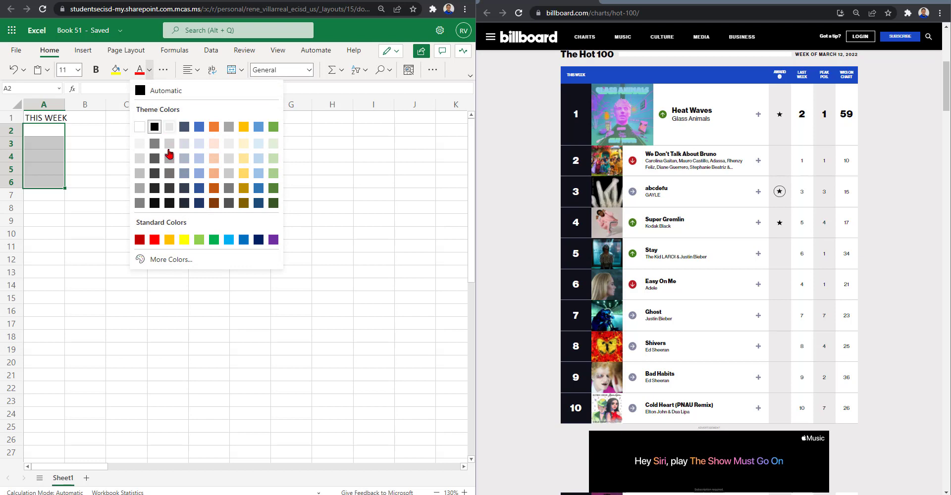
{"action": "left_click", "coordinate": [169, 204]}
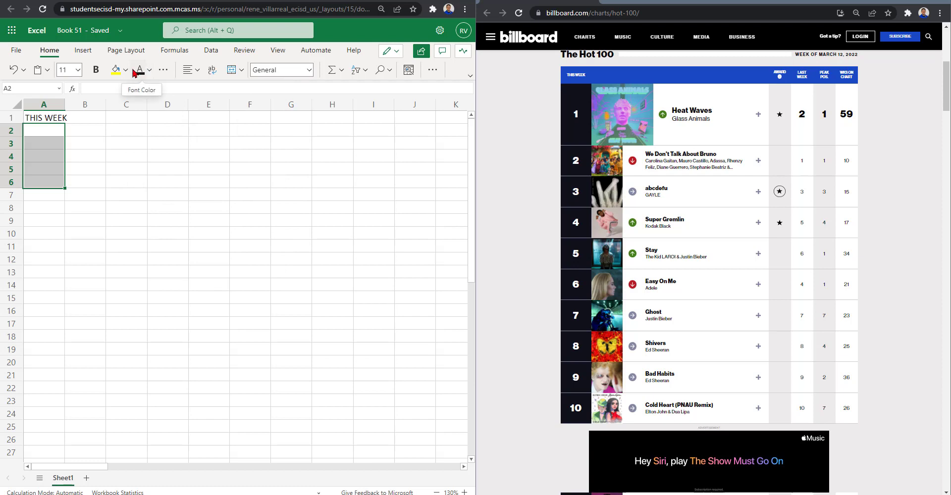
{"action": "left_click", "coordinate": [148, 73]}
{"action": "left_click", "coordinate": [143, 89]}
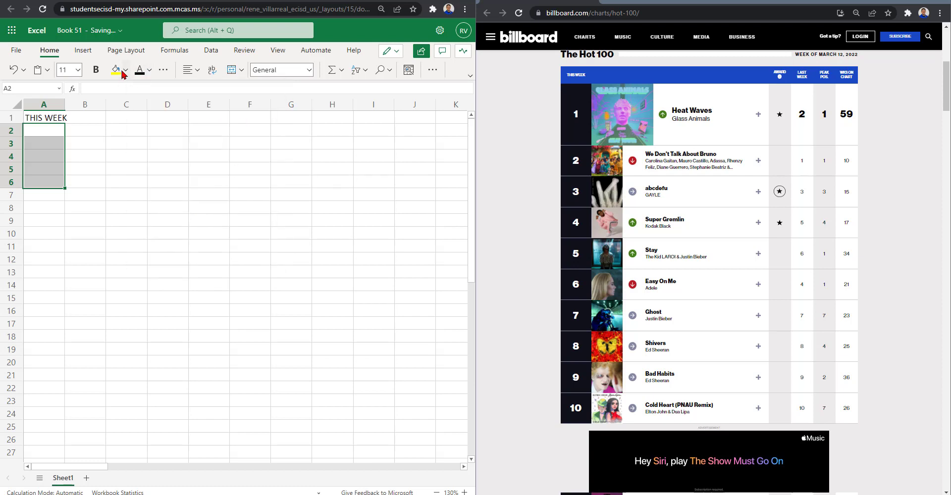
{"action": "left_click", "coordinate": [126, 70]}
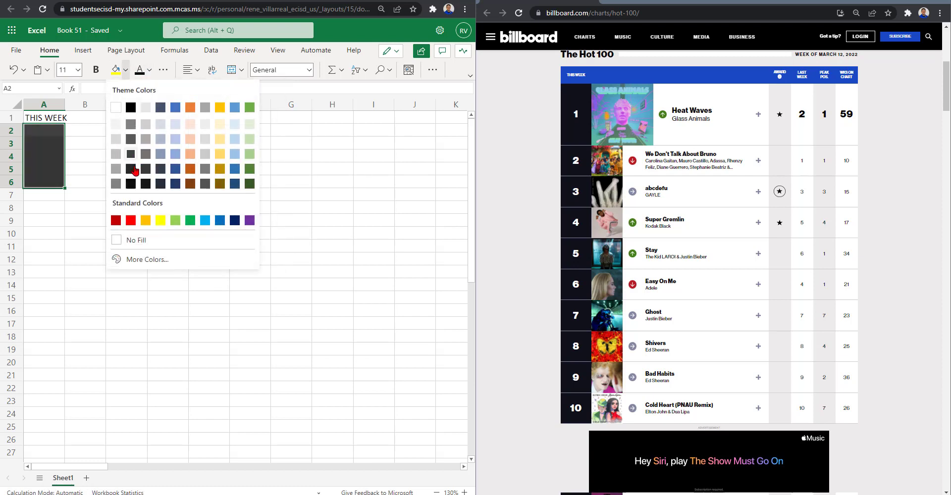
{"action": "left_click", "coordinate": [131, 186]}
{"action": "left_click", "coordinate": [98, 172]}
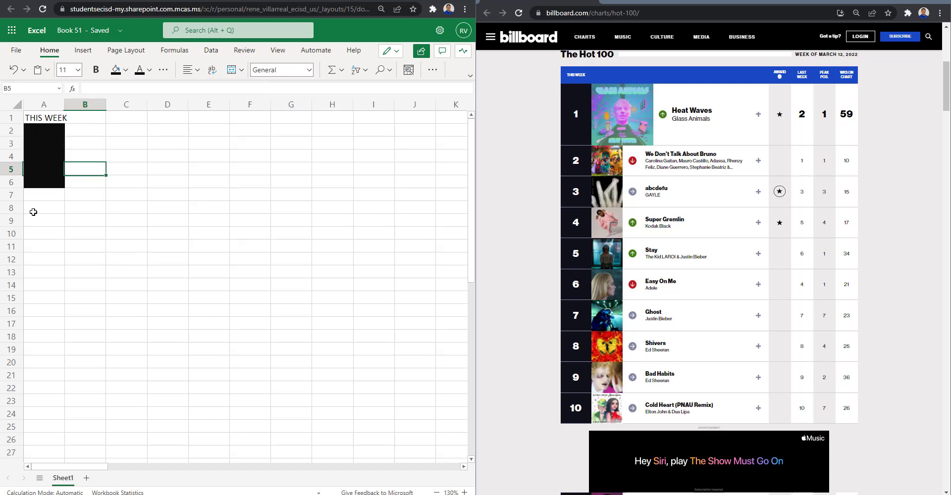
Step: Apply the same near-black fill to cells A7 to A24
{"action": "left_click_drag", "start_coordinate": [30, 200], "coordinate": [47, 416]}
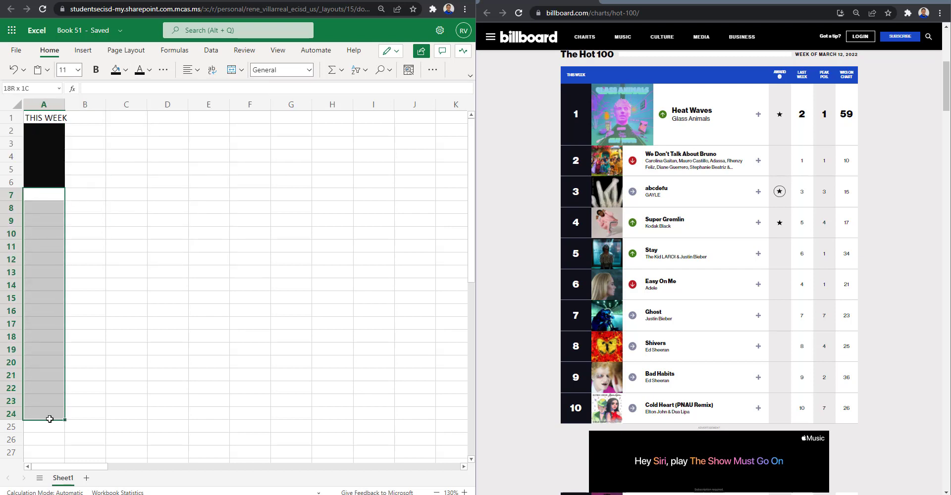
{"action": "left_click", "coordinate": [127, 53]}
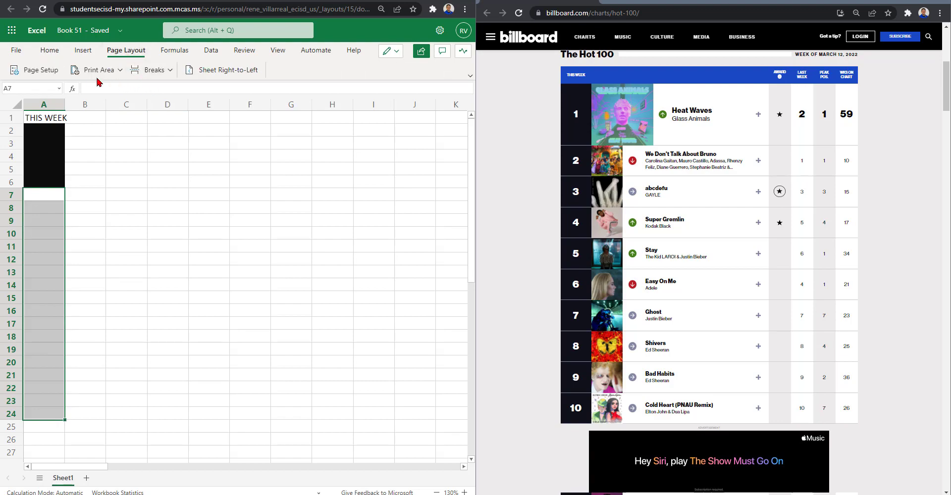
{"action": "left_click", "coordinate": [49, 50]}
{"action": "left_click", "coordinate": [148, 86]}
{"action": "left_click", "coordinate": [181, 235]}
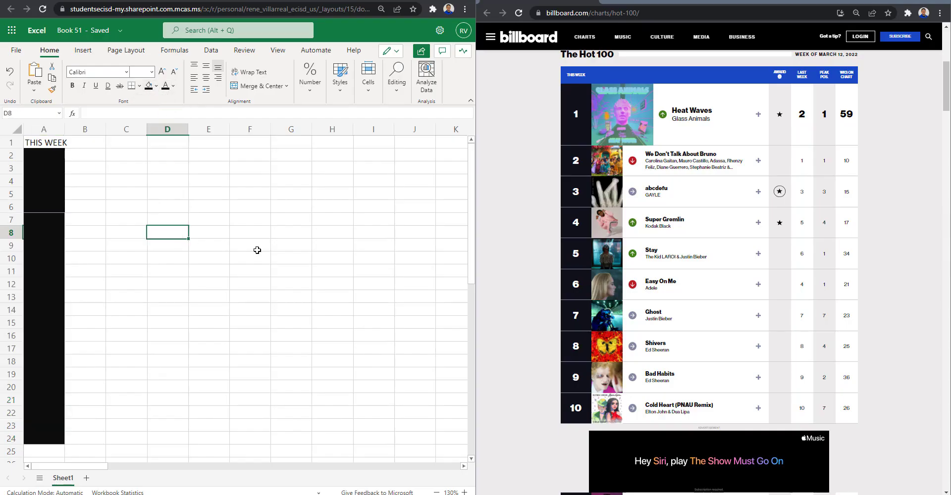
{"action": "left_click_drag", "start_coordinate": [46, 206], "coordinate": [47, 231]}
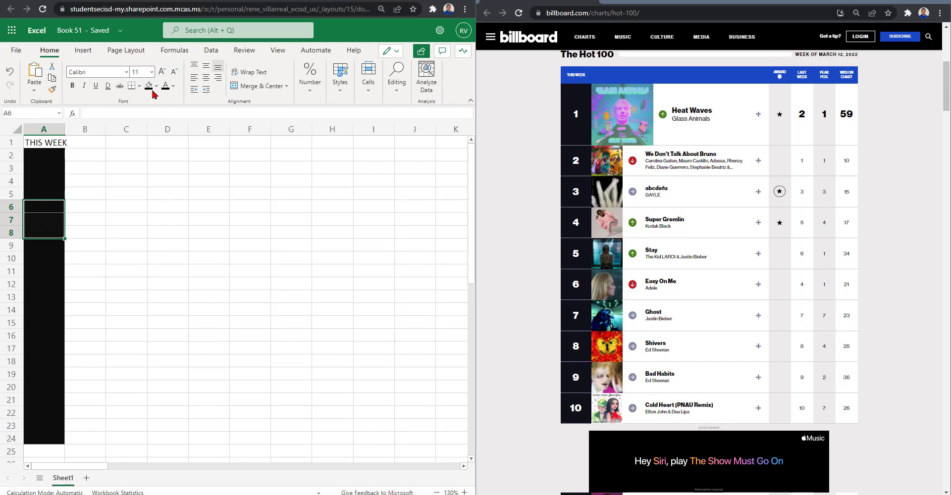
{"action": "left_click", "coordinate": [168, 207]}
{"action": "left_click", "coordinate": [58, 249]}
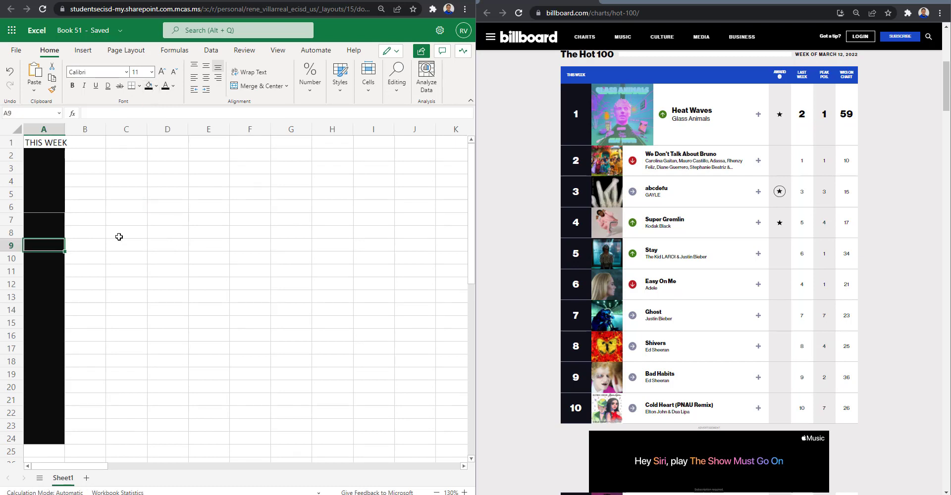
{"action": "left_click", "coordinate": [118, 237]}
Step: Apply the near-black fill to the whole range A2 to A25, extending the rank column by one row
{"action": "left_click_drag", "start_coordinate": [34, 158], "coordinate": [48, 451]}
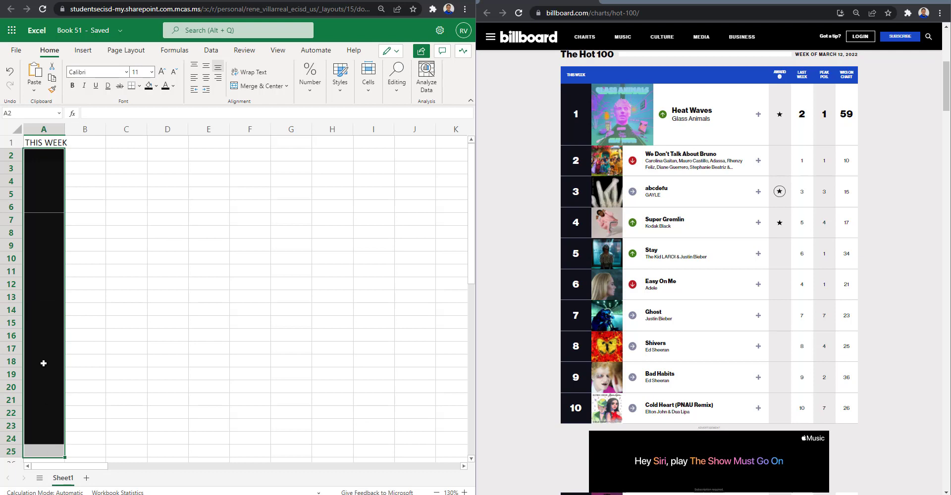
{"action": "left_click", "coordinate": [148, 87]}
{"action": "left_click", "coordinate": [139, 230]}
{"action": "scroll", "coordinate": [140, 255], "scroll_direction": "down", "scroll_amount": 3}
{"action": "scroll", "coordinate": [143, 255], "scroll_direction": "up", "scroll_amount": 3}
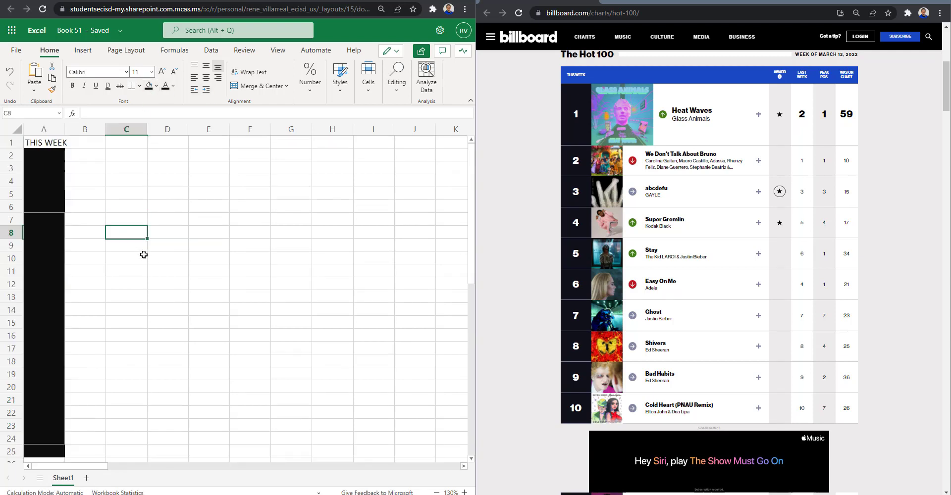
Step: Merge and center cells A2 to A6 into one block for the first rank
{"action": "scroll", "coordinate": [112, 257], "scroll_direction": "down", "scroll_amount": 3}
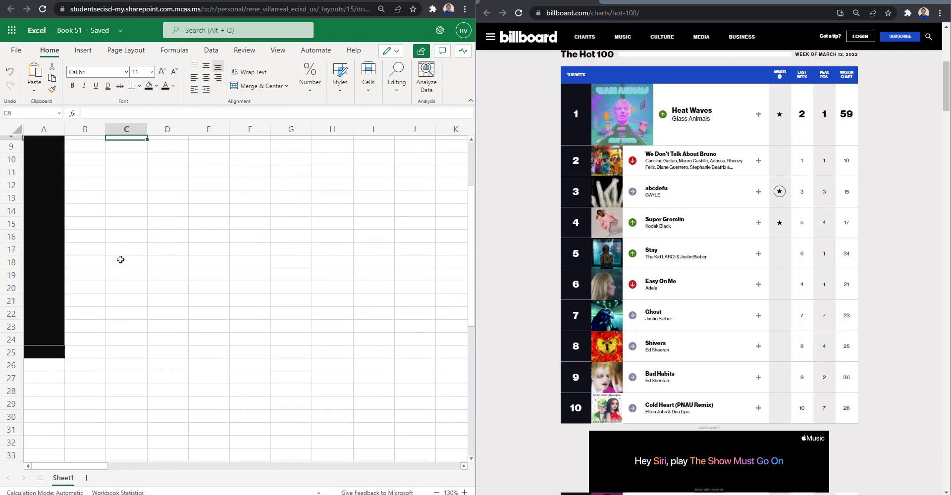
{"action": "scroll", "coordinate": [120, 260], "scroll_direction": "up", "scroll_amount": 3}
{"action": "left_click", "coordinate": [32, 185]}
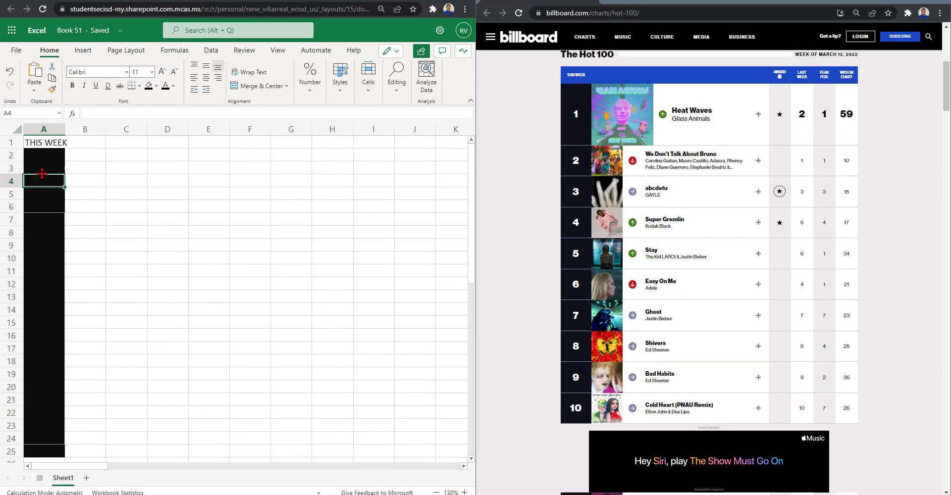
{"action": "left_click_drag", "start_coordinate": [42, 155], "coordinate": [43, 206]}
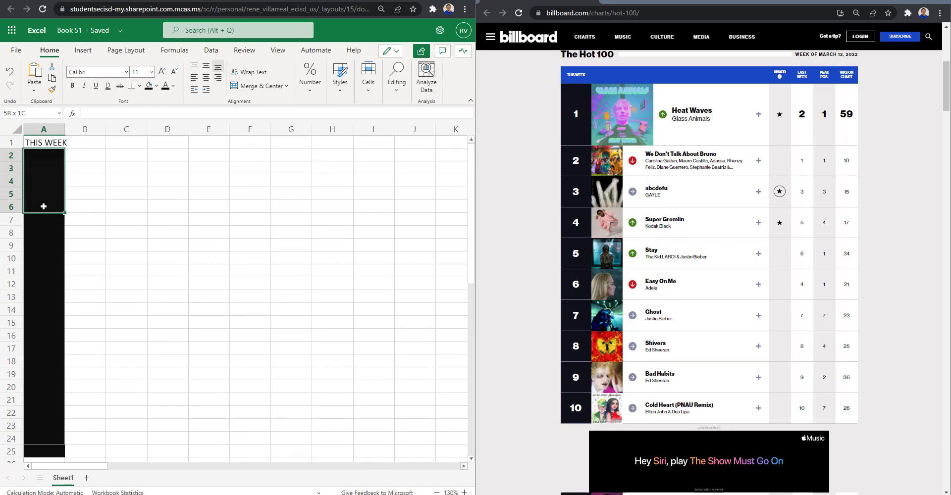
{"action": "left_click", "coordinate": [250, 86]}
{"action": "double_click", "coordinate": [55, 180]}
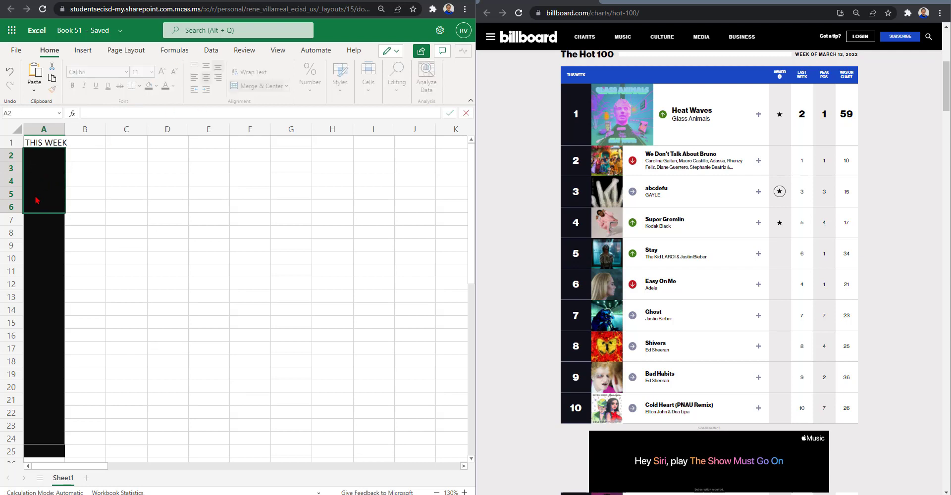
{"action": "left_click", "coordinate": [117, 180]}
{"action": "left_click", "coordinate": [49, 182]}
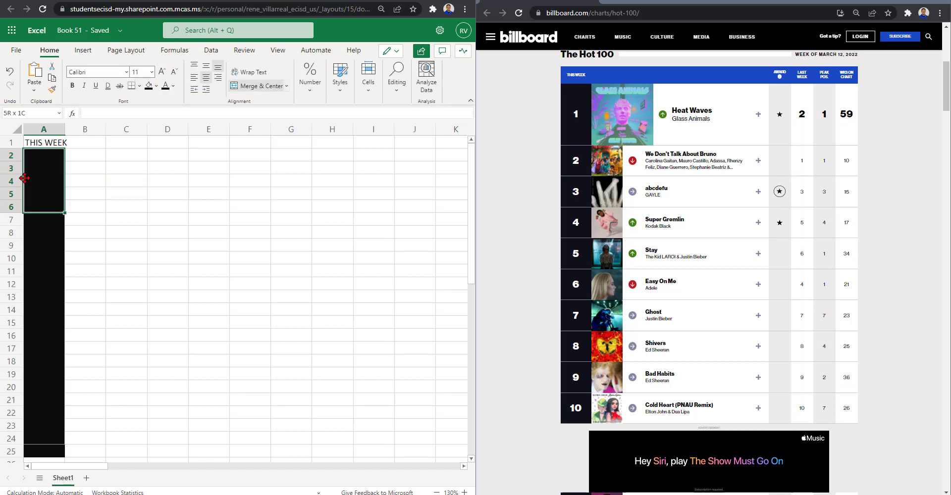
Step: Set the font colour of the merged cell A2 to white and enter 1 in it
{"action": "left_click", "coordinate": [173, 87]}
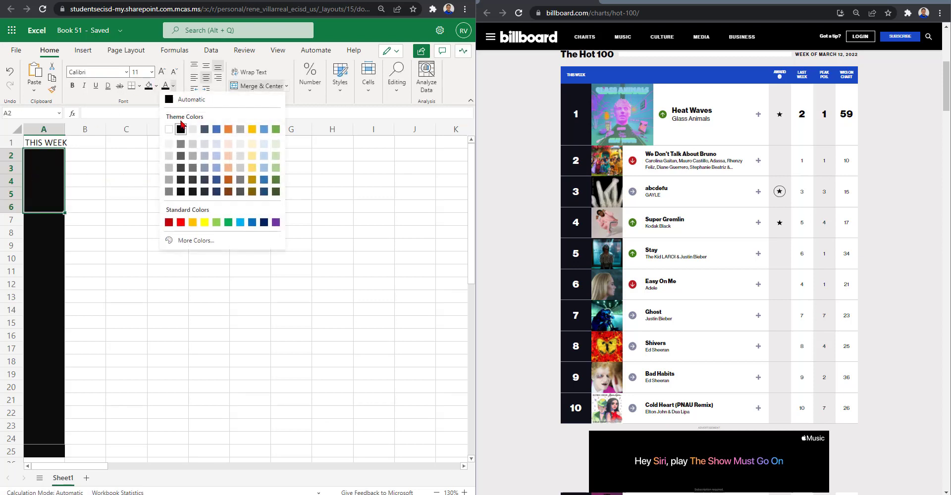
{"action": "left_click", "coordinate": [165, 132]}
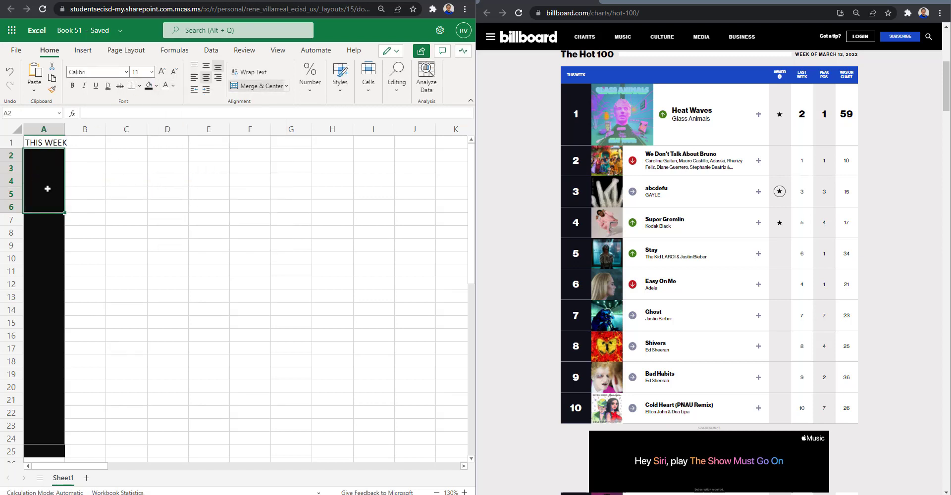
{"action": "type", "text": "1"}
{"action": "left_click", "coordinate": [126, 180]}
Step: Align the rank number 1 vertically to the middle of its merged cell
{"action": "left_click", "coordinate": [54, 189]}
{"action": "left_click", "coordinate": [205, 68]}
{"action": "left_click", "coordinate": [195, 67]}
{"action": "left_click", "coordinate": [206, 66]}
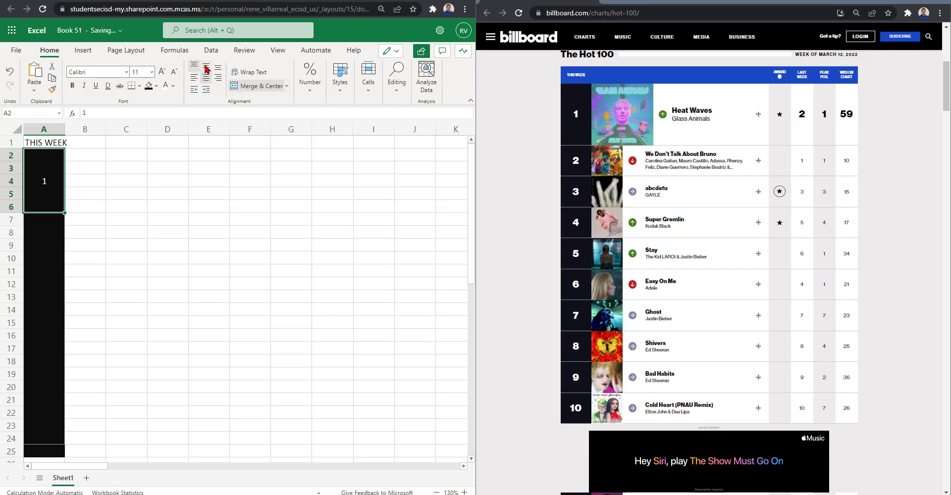
Step: Enlarge the rank number 1 to font size 18 and set its font to Arial Black
{"action": "left_click", "coordinate": [162, 74]}
{"action": "left_click", "coordinate": [162, 73]}
{"action": "left_click", "coordinate": [162, 73]}
{"action": "left_click", "coordinate": [126, 72]}
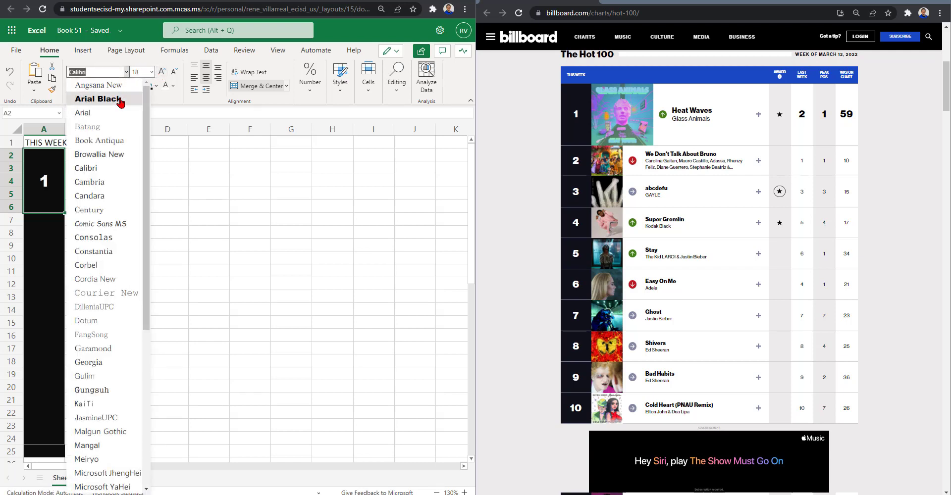
{"action": "left_click", "coordinate": [121, 100]}
{"action": "left_click", "coordinate": [165, 179]}
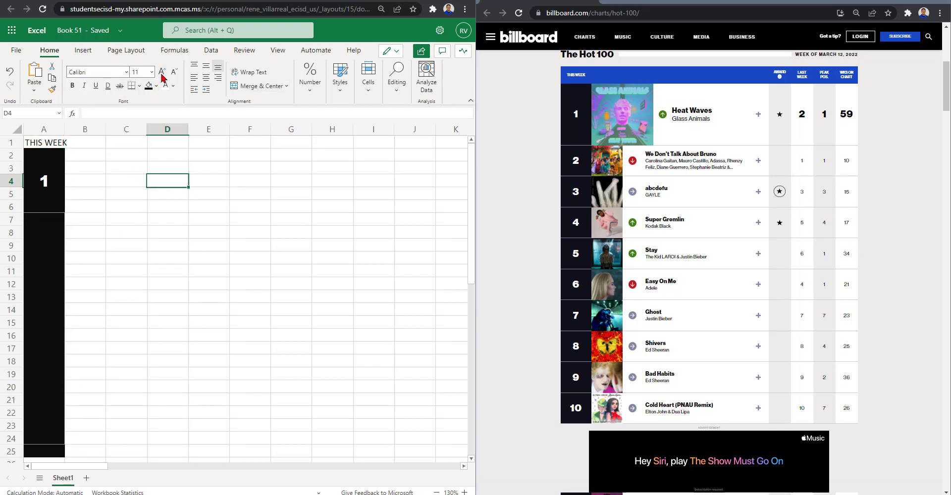
{"action": "left_click", "coordinate": [63, 166]}
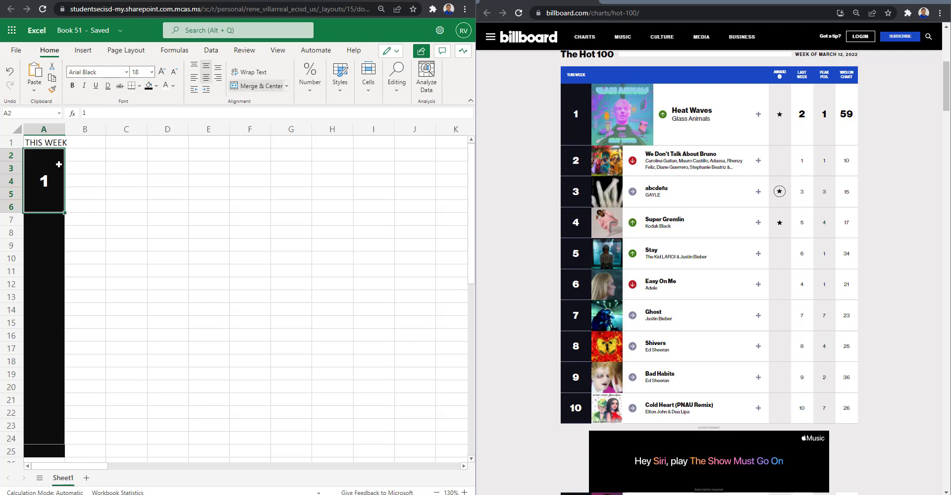
{"action": "left_click", "coordinate": [93, 203]}
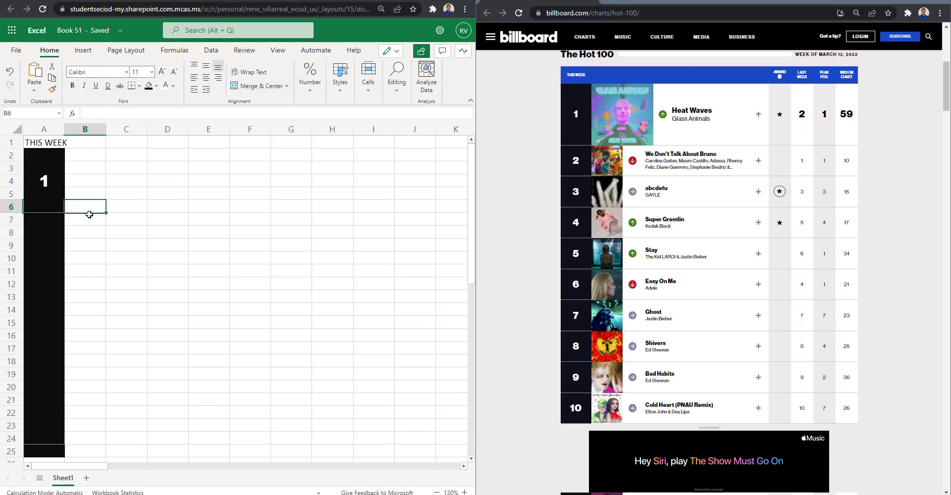
Step: Copy the Heat Waves cover image from the Billboard page and paste it into the sheet at cell B4
{"action": "right_click", "coordinate": [634, 113]}
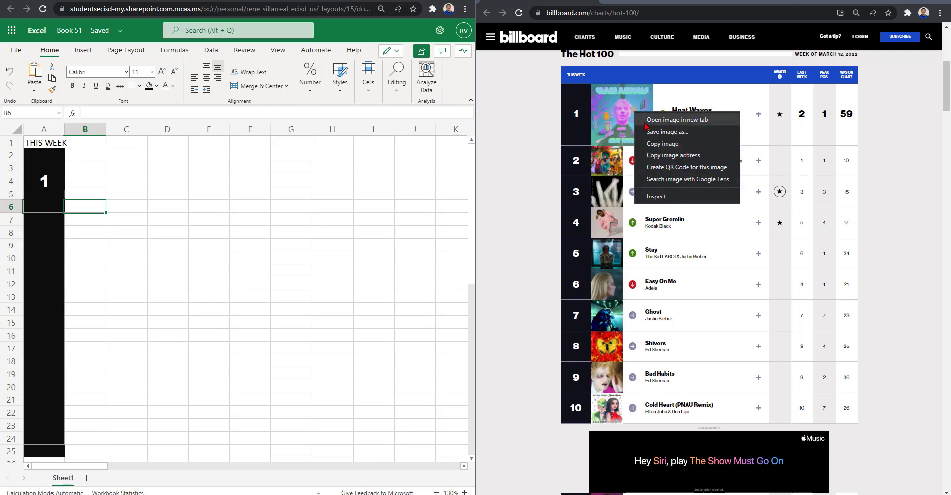
{"action": "left_click", "coordinate": [685, 146]}
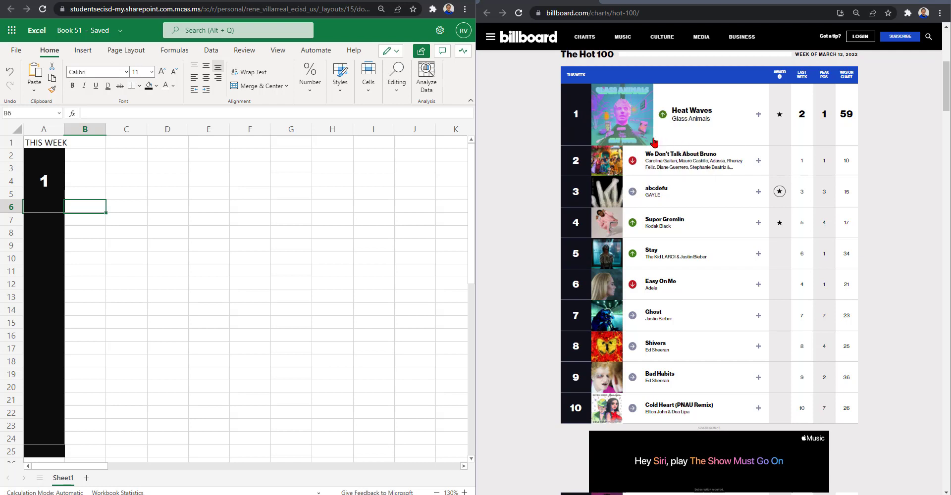
{"action": "left_click", "coordinate": [93, 178]}
{"action": "right_click", "coordinate": [94, 176]}
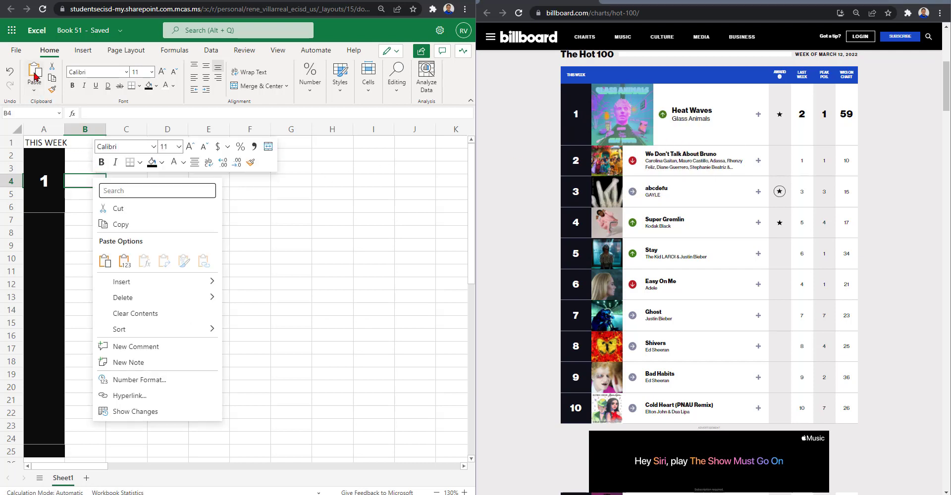
{"action": "left_click", "coordinate": [105, 263]}
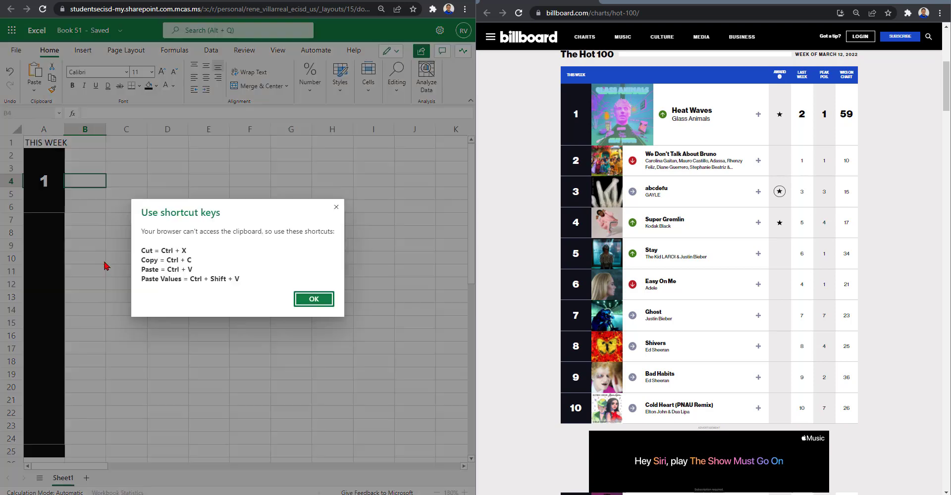
{"action": "left_click", "coordinate": [337, 209]}
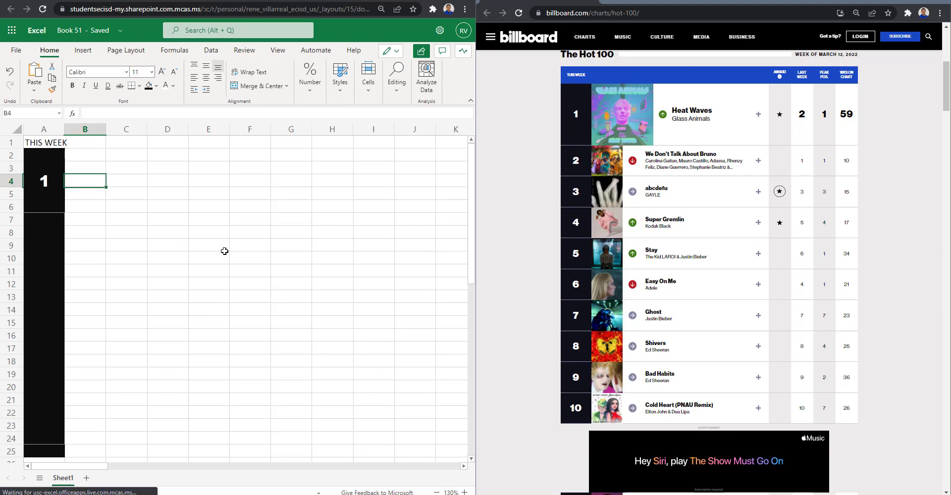
{"action": "key", "text": "ctrl+v"}
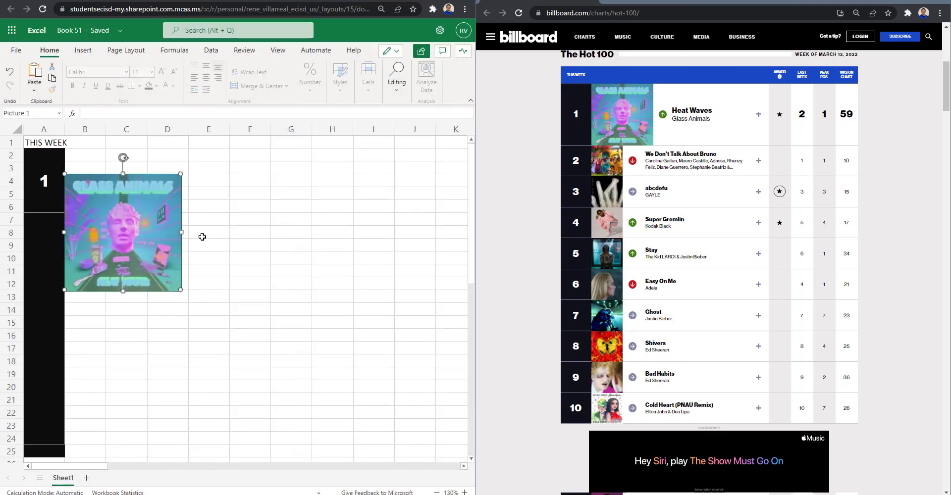
Step: Shrink the Heat Waves cover and place it directly beside the rank 1 block so it spans rows 2 to 6
{"action": "left_click_drag", "start_coordinate": [181, 174], "coordinate": [137, 215]}
{"action": "left_click_drag", "start_coordinate": [113, 245], "coordinate": [113, 182]}
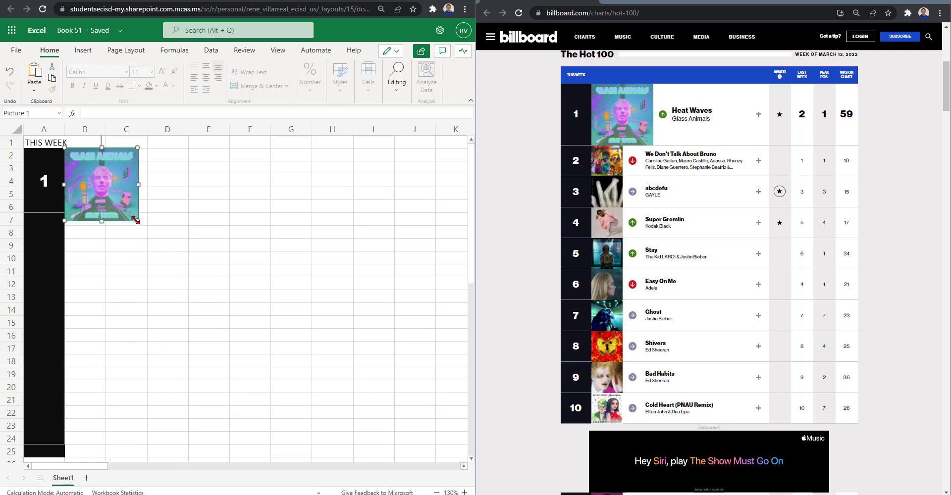
{"action": "left_click_drag", "start_coordinate": [138, 220], "coordinate": [129, 212]}
{"action": "left_click", "coordinate": [201, 229]}
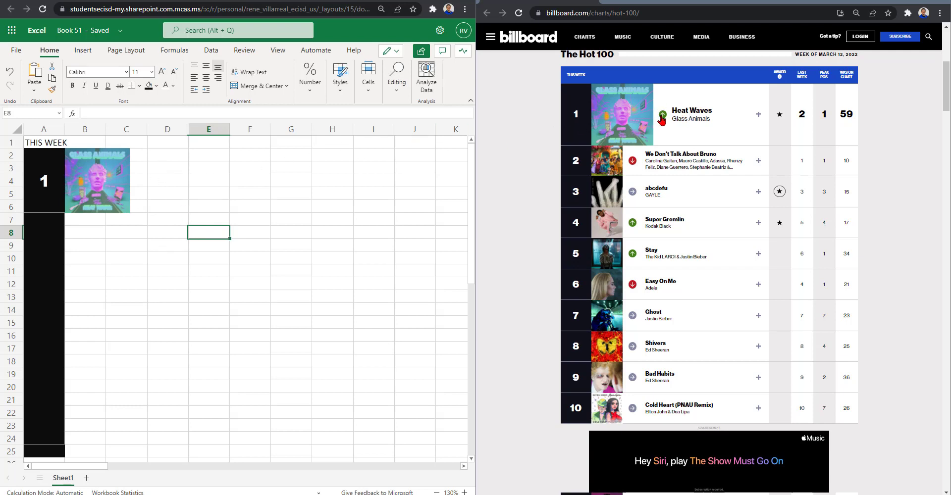
Step: Maximize the Excel window and insert the green up-arrow picture 1533539 from the Desktop folder
{"action": "left_click", "coordinate": [88, 57]}
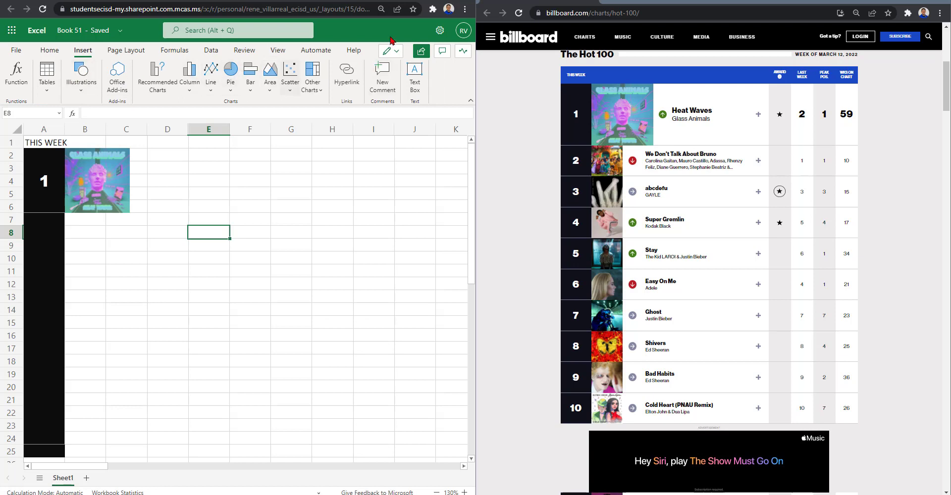
{"action": "double_click", "coordinate": [435, 3]}
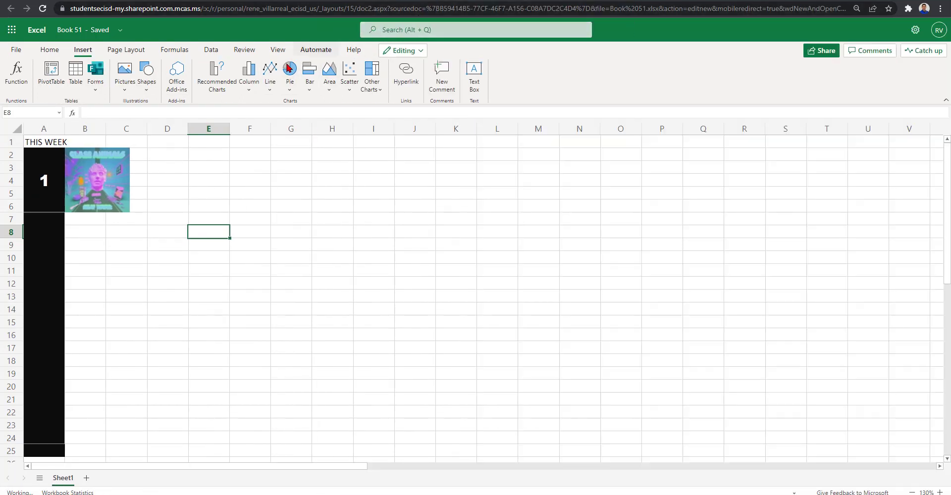
{"action": "left_click", "coordinate": [133, 84]}
{"action": "left_click", "coordinate": [140, 118]}
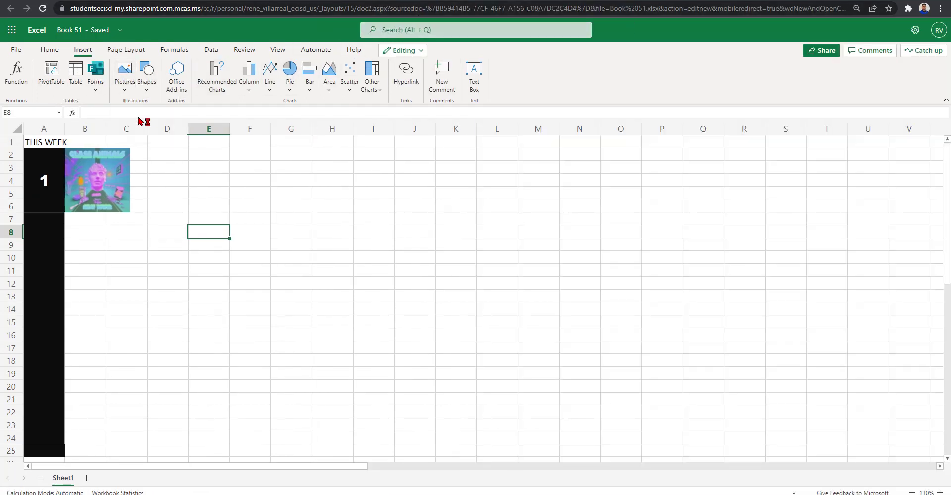
{"action": "left_click", "coordinate": [209, 78]}
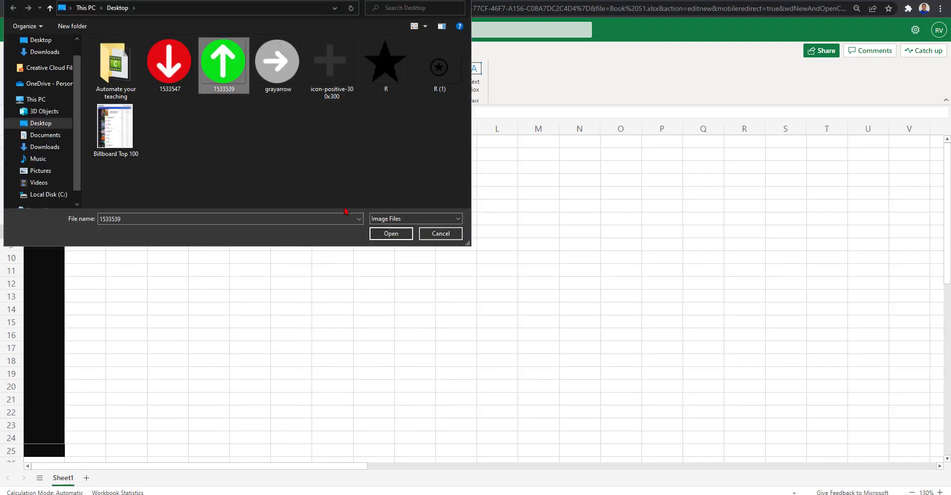
{"action": "left_click", "coordinate": [380, 237]}
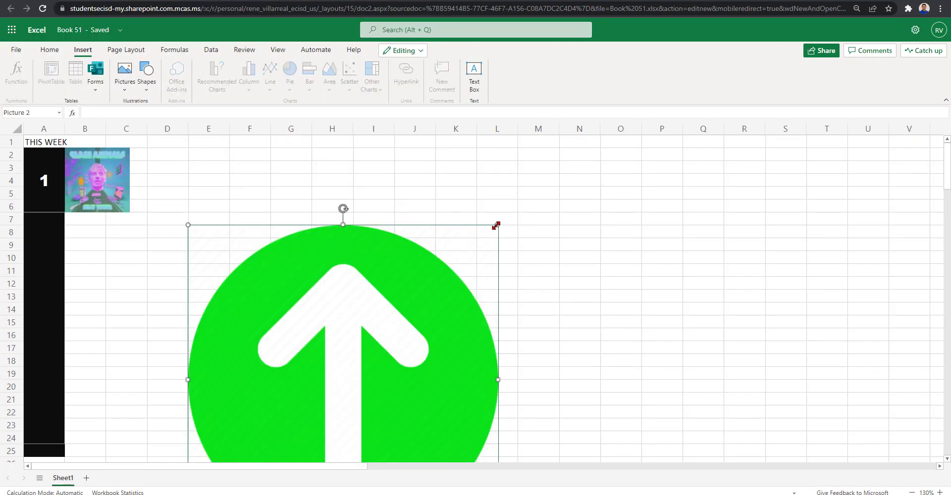
Step: Shrink the green arrow to a small icon just right of the Heat Waves cover, and restore the side-by-side window layout
{"action": "left_click_drag", "start_coordinate": [497, 223], "coordinate": [145, 182]}
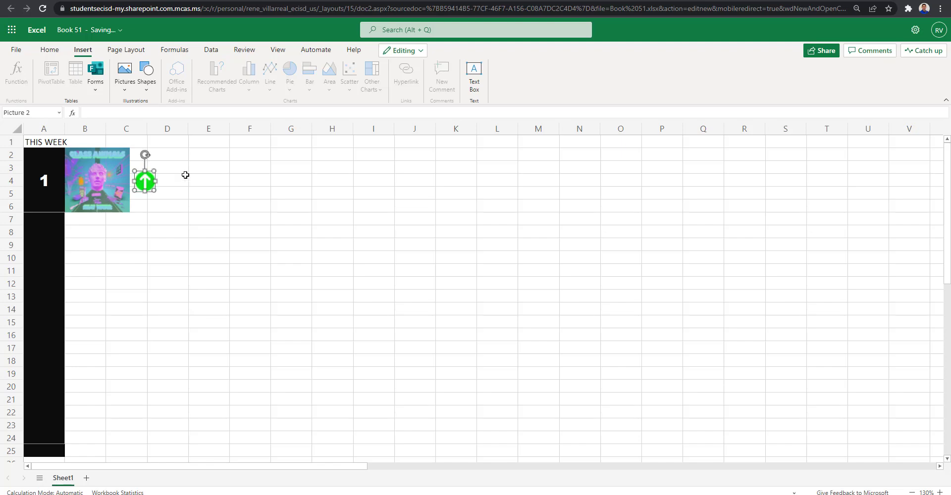
{"action": "key", "text": "super+Left"}
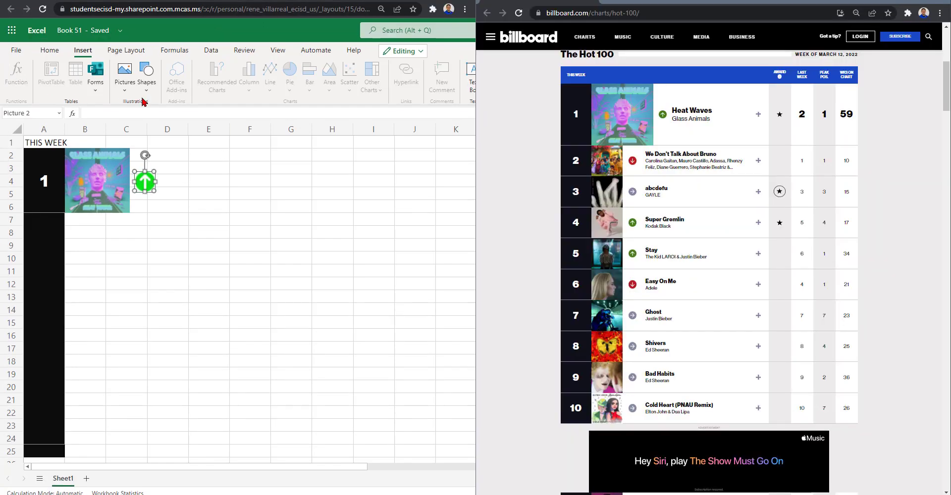
{"action": "left_click", "coordinate": [376, 191]}
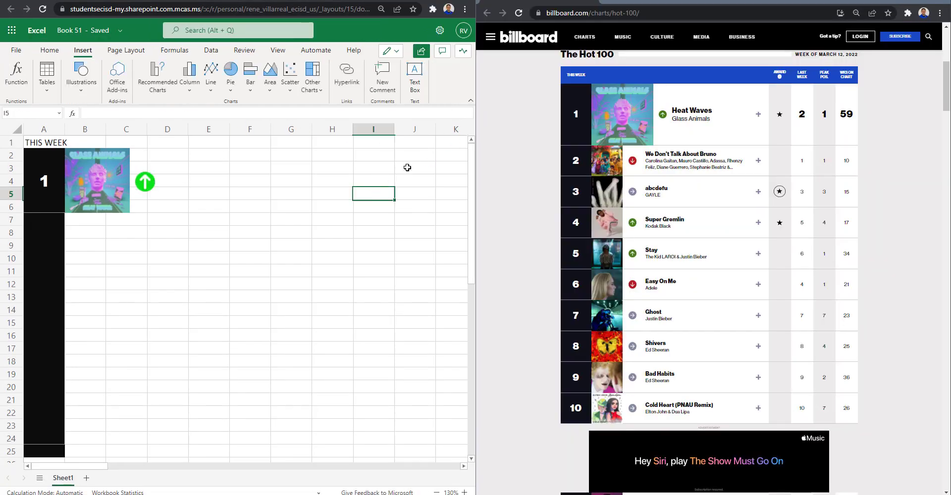
Step: Narrow column D to about half its width so that column E starts closer to the green arrow
{"action": "left_click", "coordinate": [186, 169]}
{"action": "left_click", "coordinate": [201, 167]}
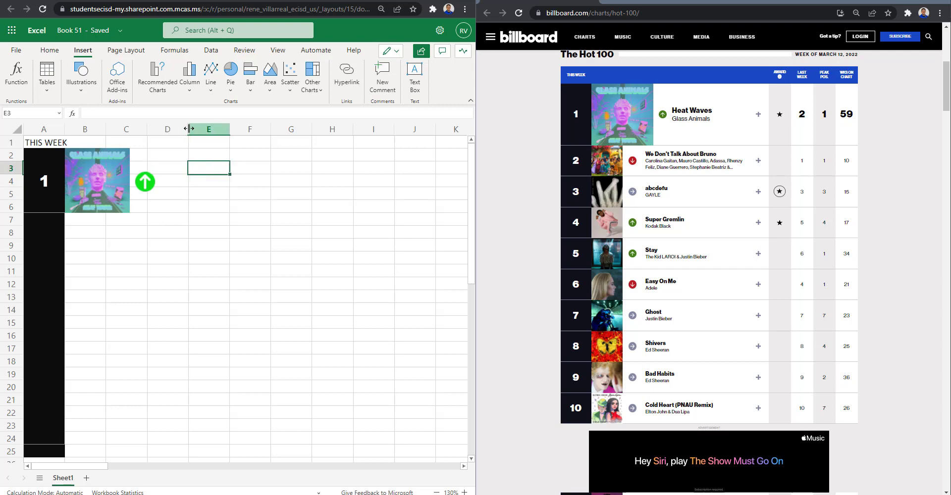
{"action": "left_click_drag", "start_coordinate": [189, 128], "coordinate": [168, 131]}
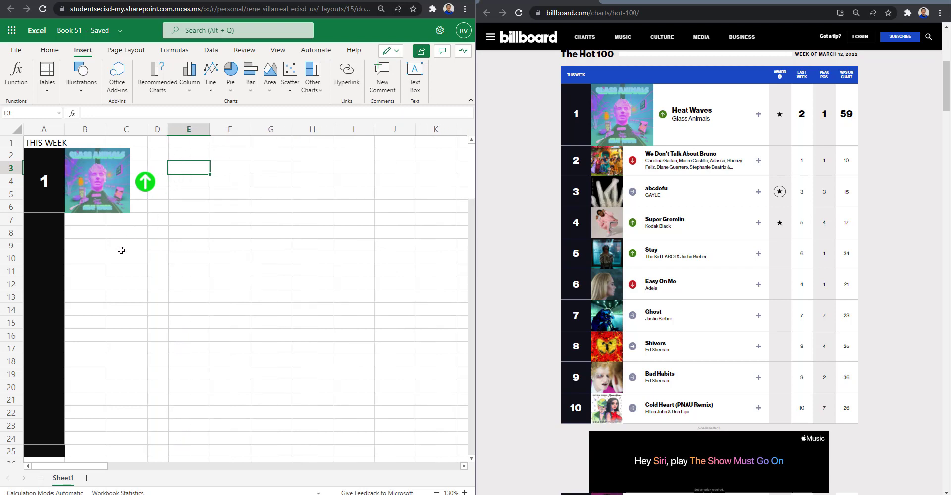
Step: Enter the song title Heat Waves in cell E3 and the artist Glass Animals in cell E4
{"action": "type", "text": "Heat "}
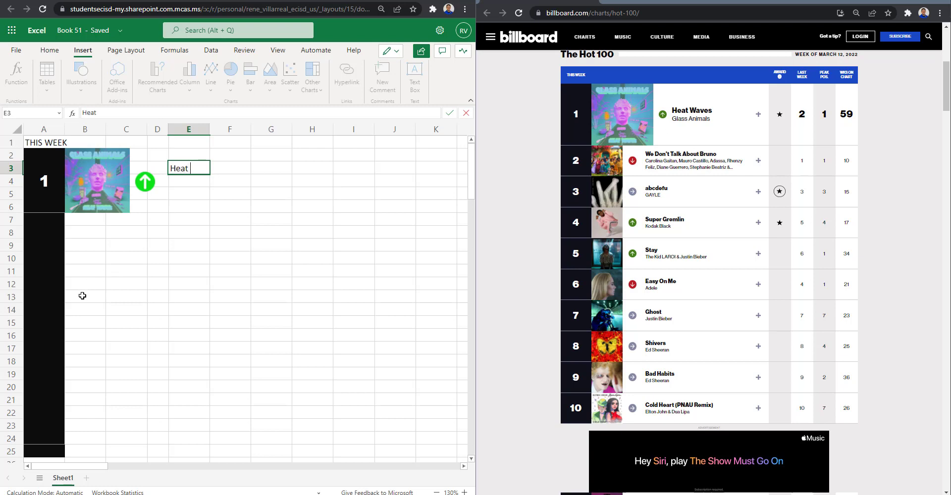
{"action": "type", "text": "Waves"}
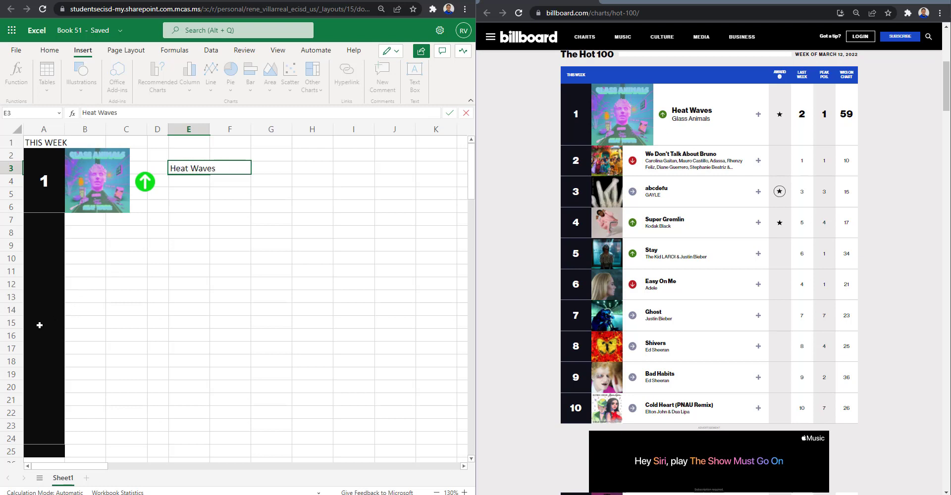
{"action": "left_click", "coordinate": [193, 180]}
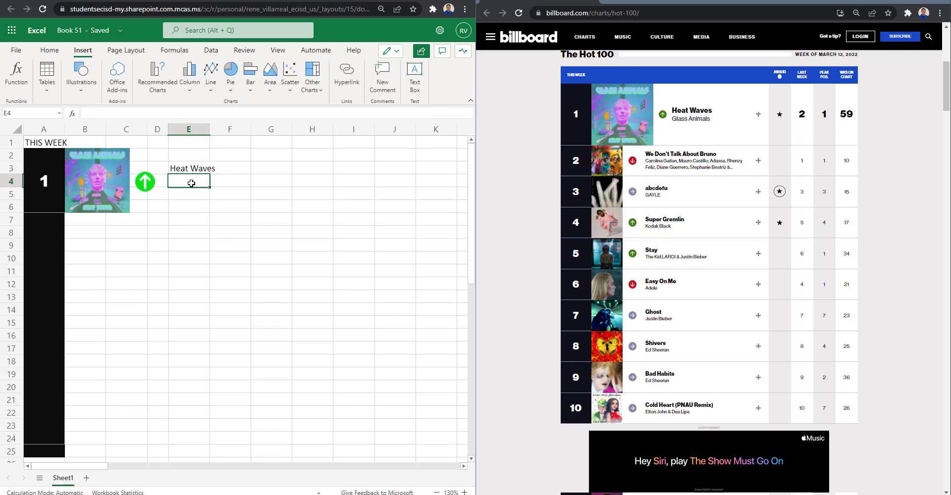
{"action": "type", "text": "Glass An"}
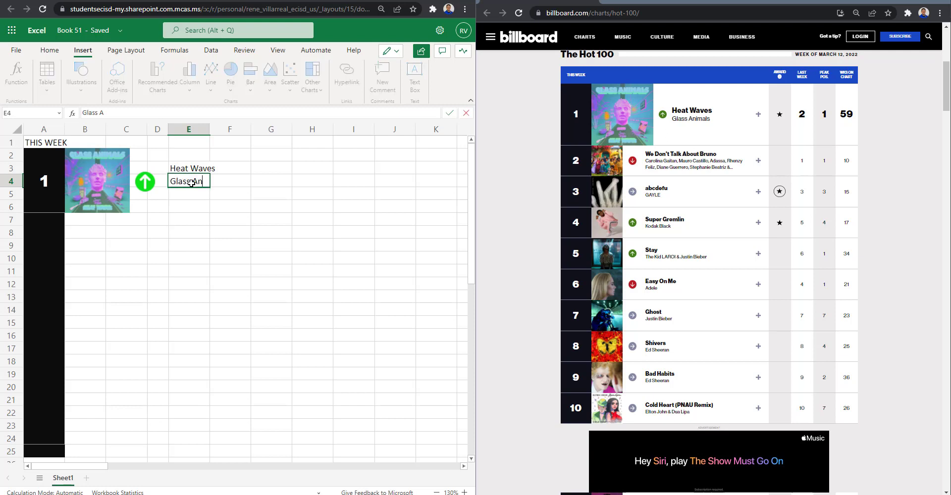
{"action": "type", "text": "in"}
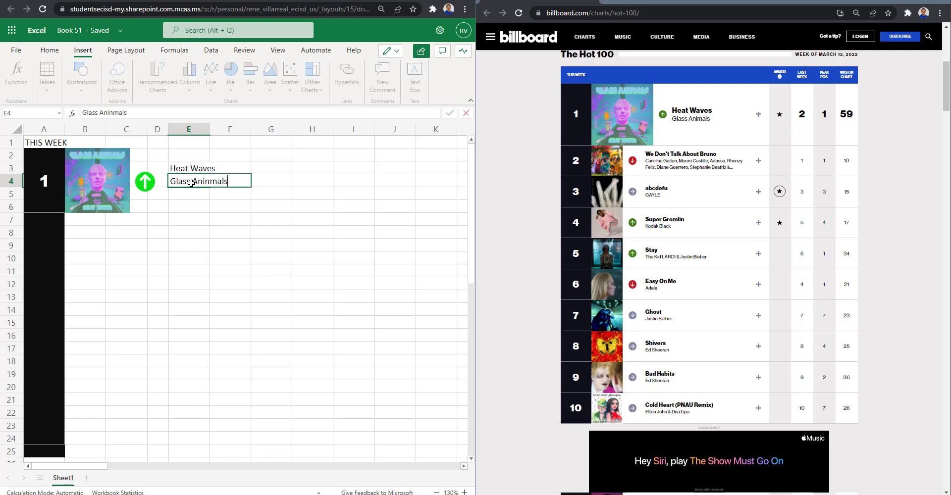
{"action": "type", "text": "mals"}
{"action": "left_click", "coordinate": [296, 244]}
{"action": "left_click", "coordinate": [223, 183]}
{"action": "left_click", "coordinate": [187, 177]}
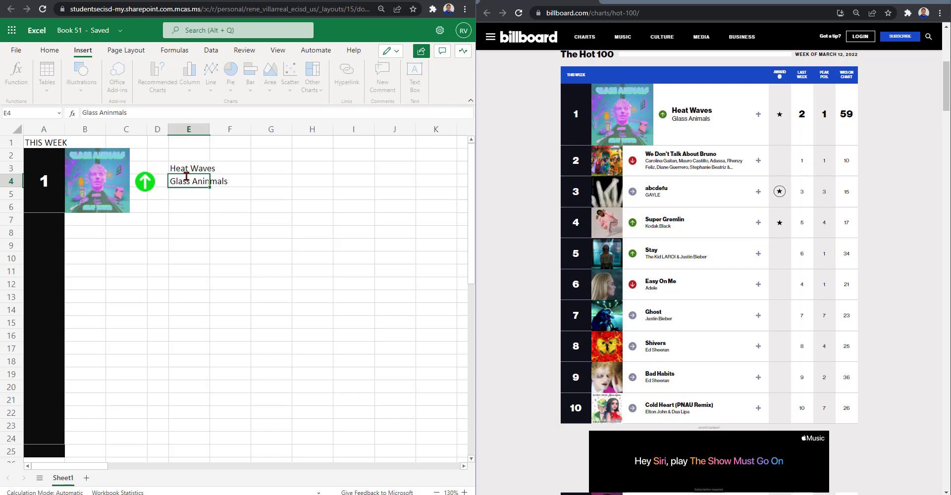
{"action": "double_click", "coordinate": [216, 182]}
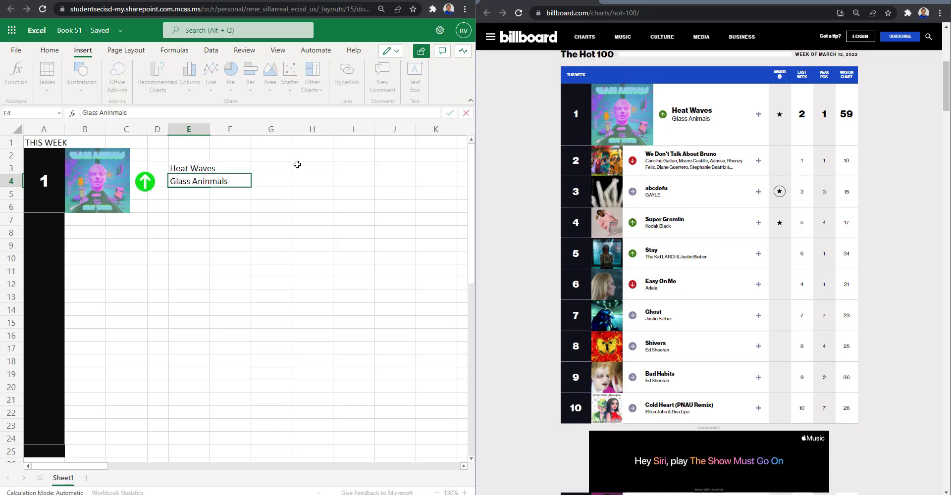
{"action": "key", "text": "BackSpace"}
{"action": "left_click", "coordinate": [280, 206]}
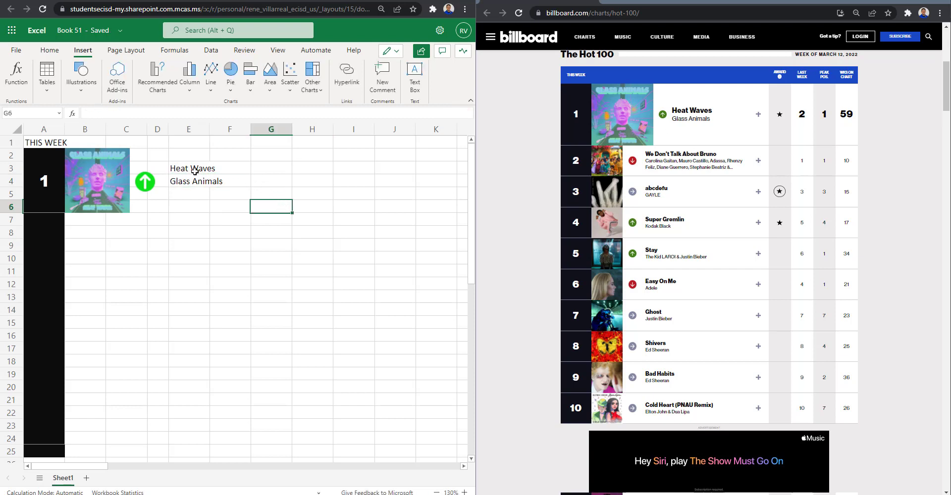
Step: Set the font of the Heat Waves title in cell E3 to Arial Black
{"action": "left_click", "coordinate": [193, 170]}
{"action": "left_click", "coordinate": [201, 209]}
{"action": "left_click", "coordinate": [172, 170]}
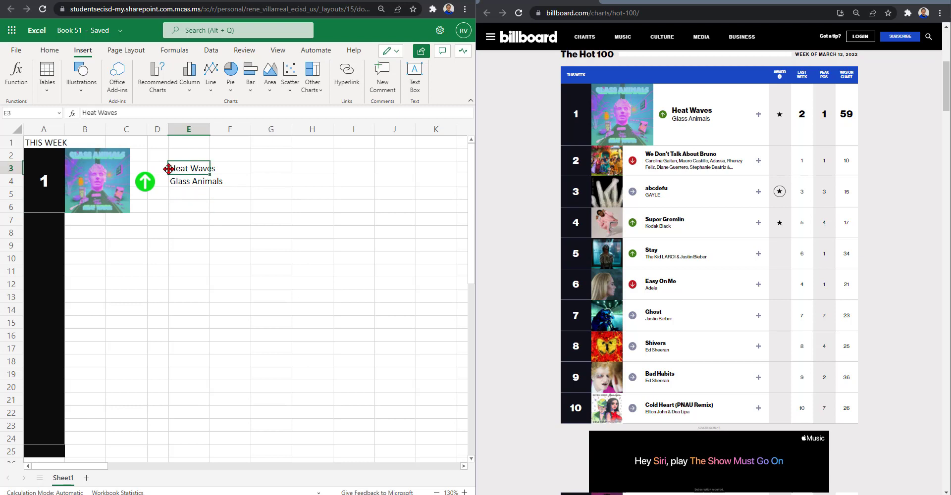
{"action": "left_click", "coordinate": [49, 50]}
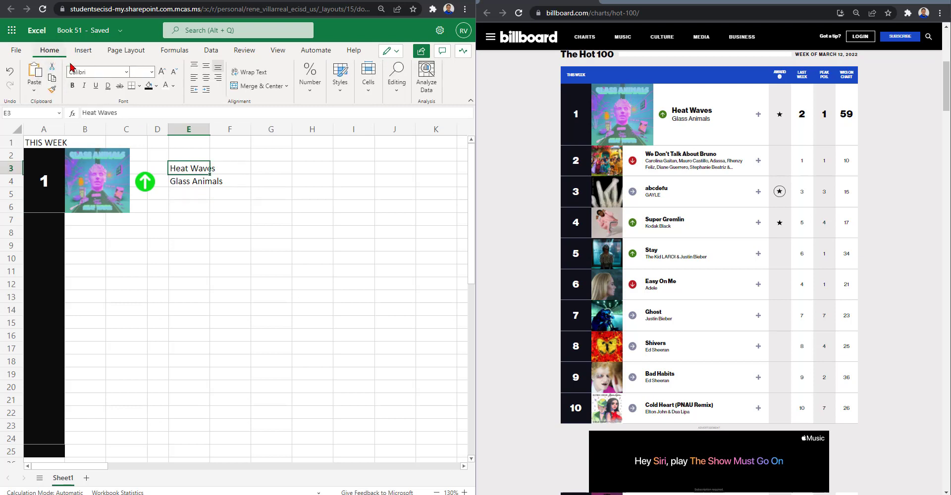
{"action": "left_click", "coordinate": [126, 72]}
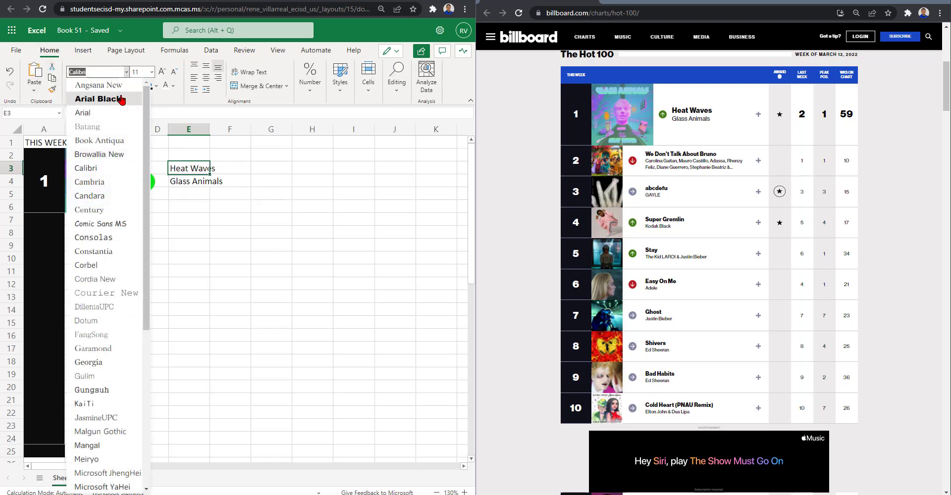
{"action": "left_click", "coordinate": [121, 99]}
{"action": "left_click", "coordinate": [253, 184]}
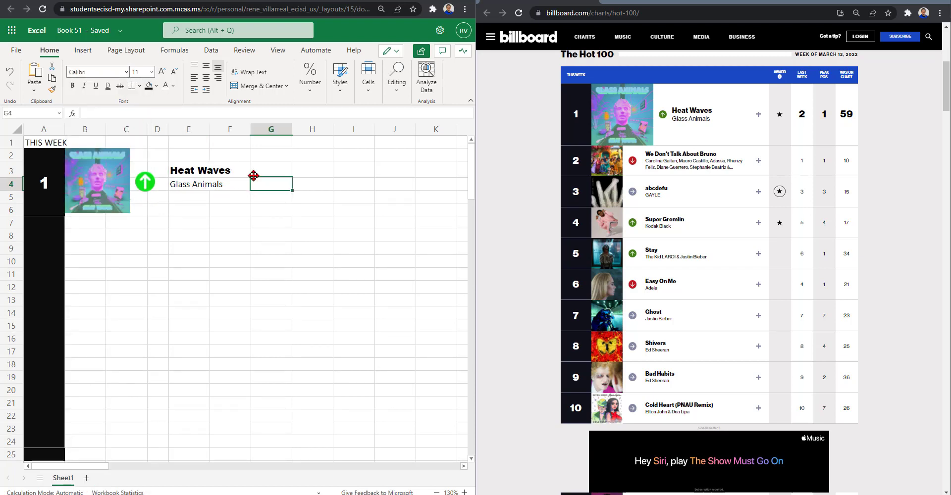
Step: Maximize the Excel window and insert the plus-sign picture icon-positive-300x300 from the Desktop folder at cell H3
{"action": "left_click", "coordinate": [301, 170]}
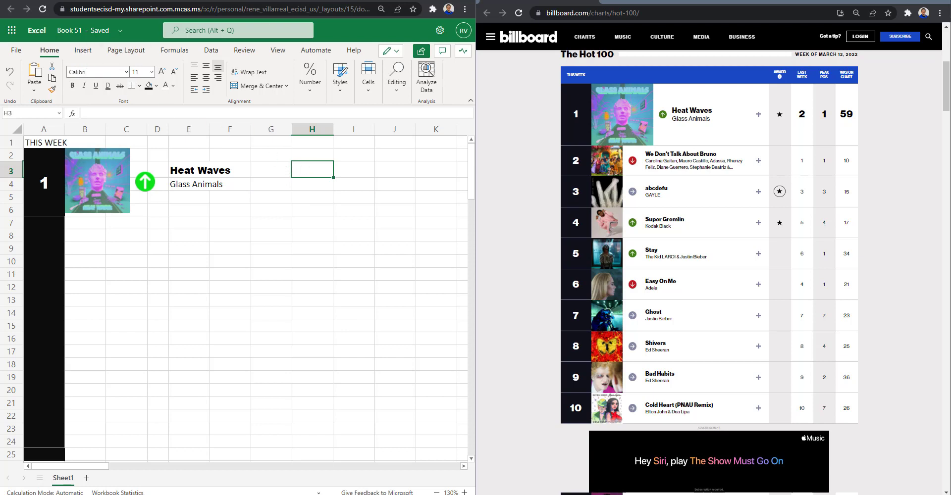
{"action": "left_click", "coordinate": [441, 1]}
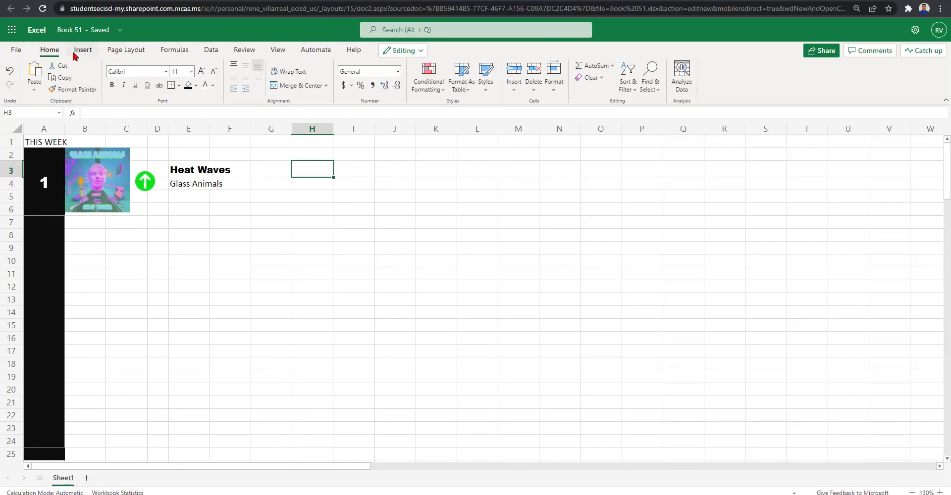
{"action": "left_click", "coordinate": [79, 51]}
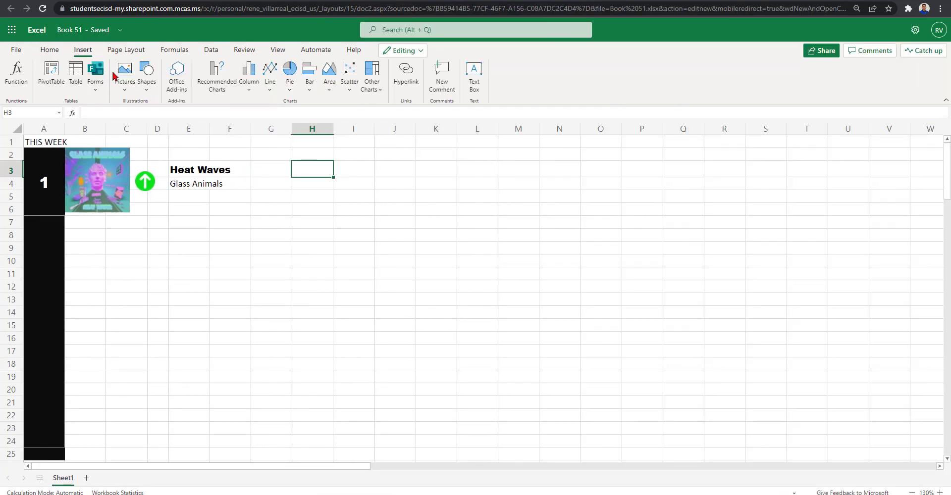
{"action": "left_click", "coordinate": [132, 89]}
{"action": "left_click", "coordinate": [135, 115]}
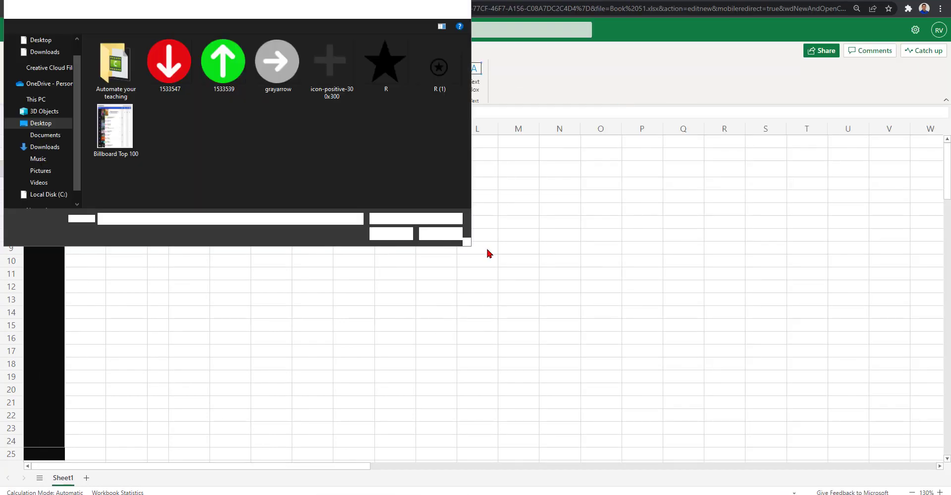
{"action": "left_click", "coordinate": [331, 67]}
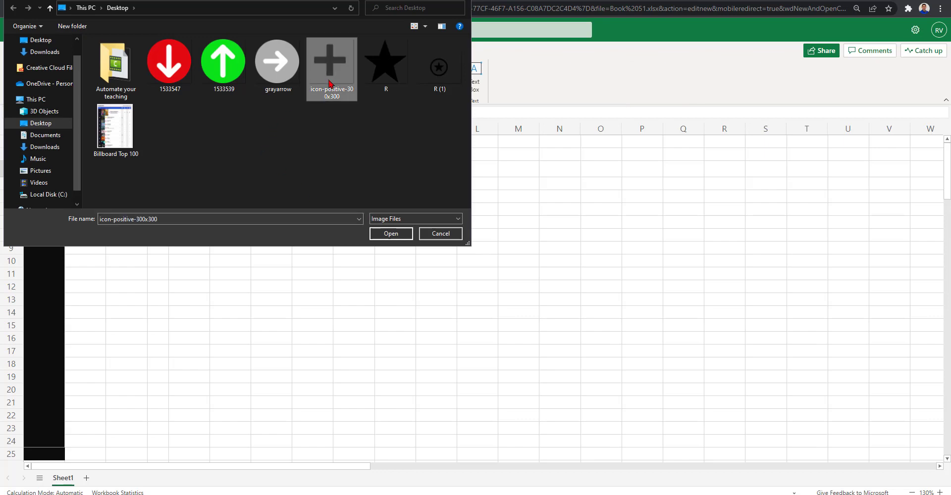
{"action": "left_click", "coordinate": [390, 234]}
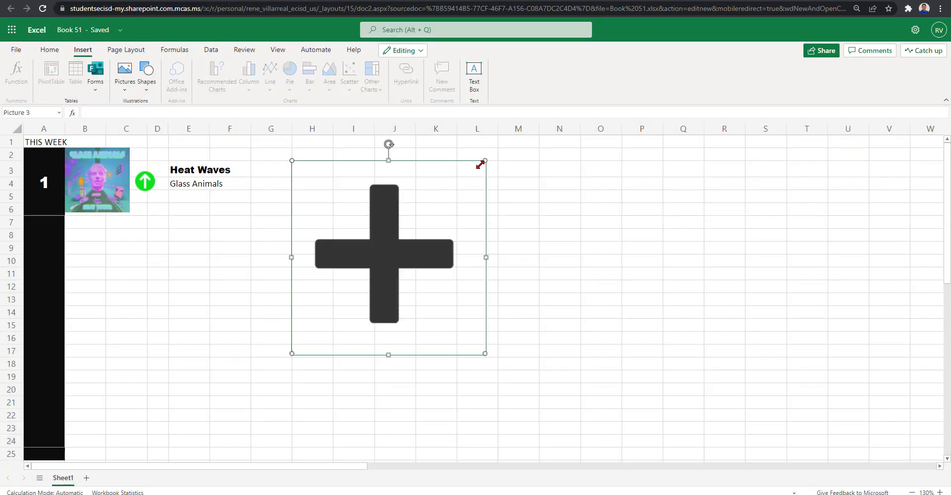
Step: Shrink the plus sign to a small icon near the start of column H and restore the side-by-side window layout
{"action": "left_click_drag", "start_coordinate": [481, 164], "coordinate": [303, 170]}
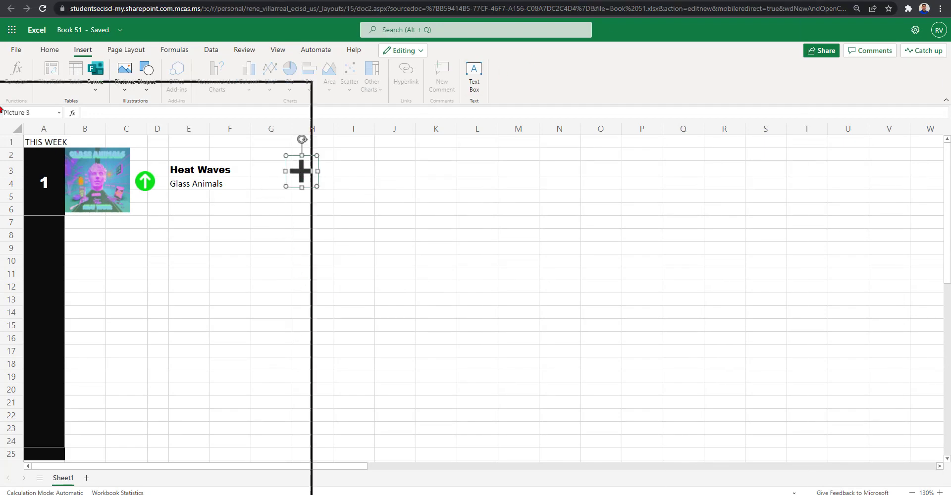
{"action": "left_click_drag", "start_coordinate": [1, 109], "coordinate": [1, 145]}
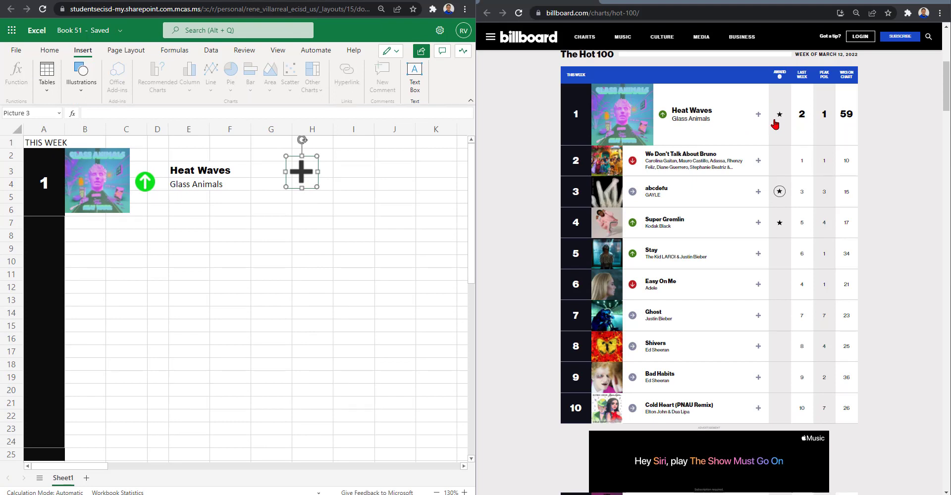
Step: Maximize the Excel window and insert the solid black star picture R from the Desktop folder
{"action": "mouse_move", "coordinate": [290, 1]}
{"action": "left_mouse_down"}
{"action": "mouse_move", "coordinate": [293, 18]}
{"action": "mouse_move", "coordinate": [291, 0]}
{"action": "left_mouse_up"}
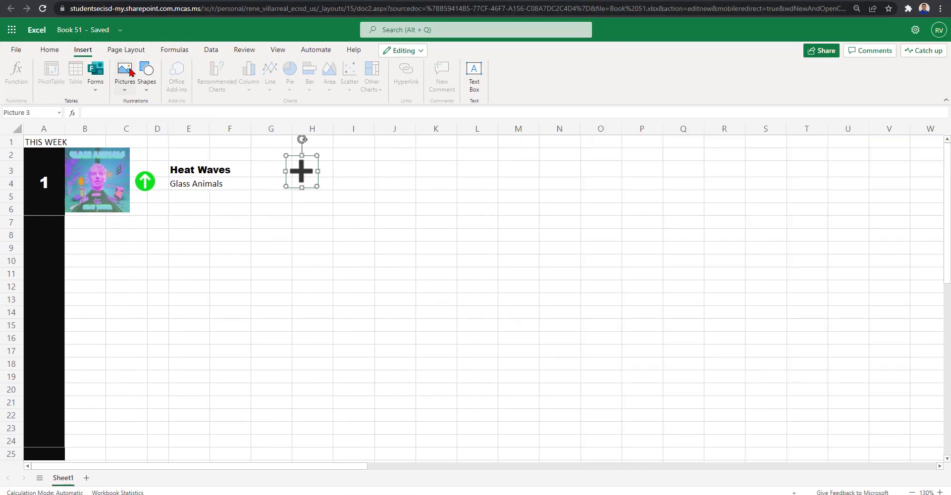
{"action": "left_click", "coordinate": [125, 87]}
{"action": "left_click", "coordinate": [145, 119]}
{"action": "left_click", "coordinate": [385, 62]}
{"action": "left_click", "coordinate": [391, 233]}
Step: Shrink the star to a small icon in column I across rows 2 to 4, and move the plus sign to the middle of column H
{"action": "left_click_drag", "start_coordinate": [597, 160], "coordinate": [359, 157]}
{"action": "left_click_drag", "start_coordinate": [343, 172], "coordinate": [310, 170]}
{"action": "left_click", "coordinate": [352, 172]}
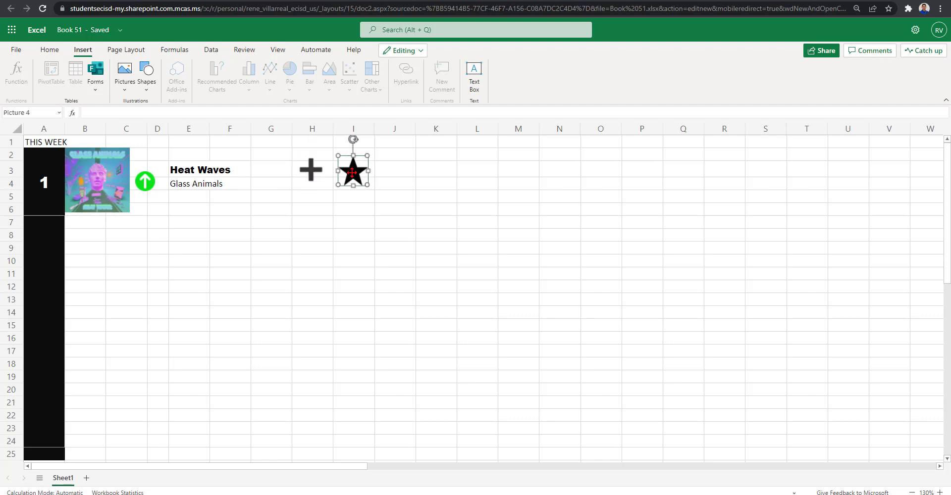
Step: Restore the side-by-side window layout and fill cells I2:I25 behind the star with the light gray theme colour
{"action": "left_click_drag", "start_coordinate": [347, 1], "coordinate": [1, 32]}
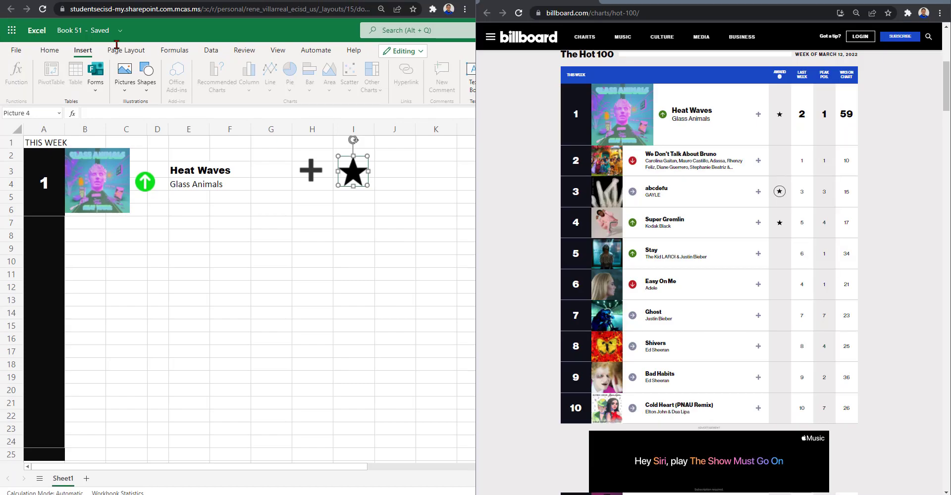
{"action": "left_click", "coordinate": [401, 171]}
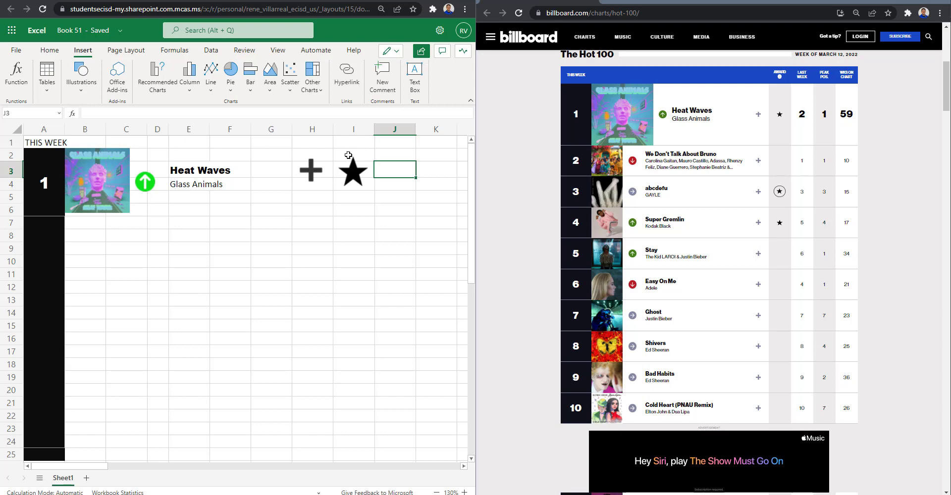
{"action": "left_click_drag", "start_coordinate": [348, 155], "coordinate": [366, 456]}
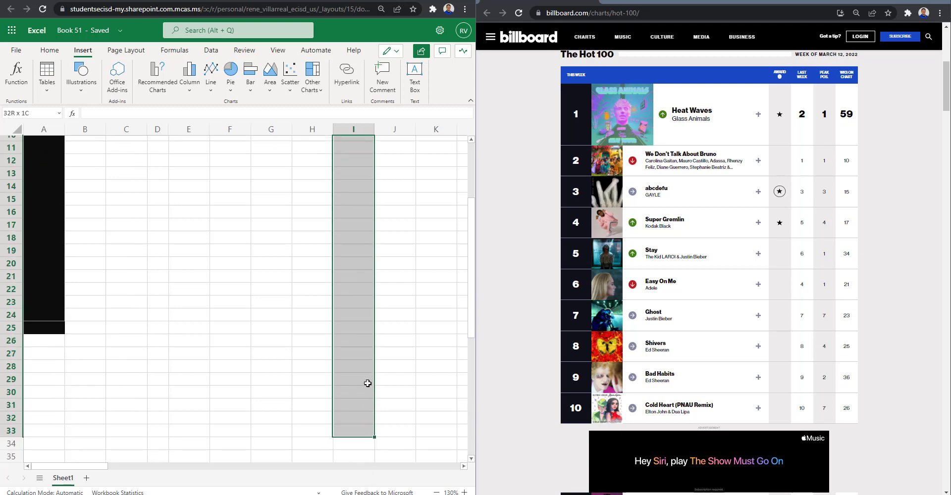
{"action": "left_click_drag", "start_coordinate": [367, 383], "coordinate": [350, 327]}
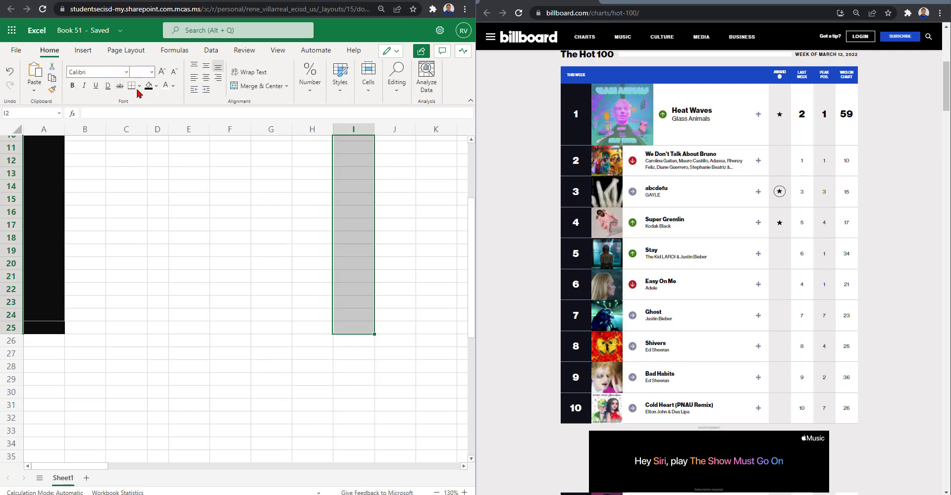
{"action": "left_click", "coordinate": [156, 87]}
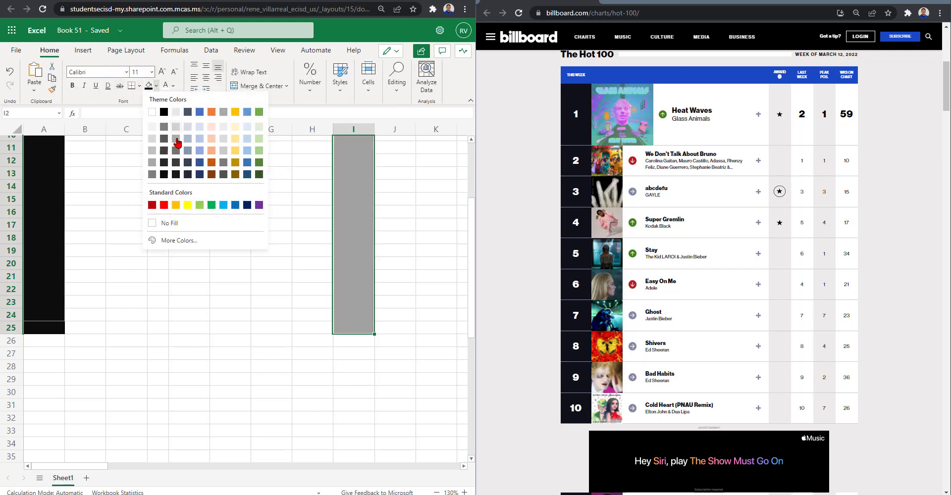
{"action": "left_click", "coordinate": [175, 113]}
{"action": "left_click", "coordinate": [247, 210]}
{"action": "scroll", "coordinate": [303, 228], "scroll_direction": "up", "scroll_amount": 3}
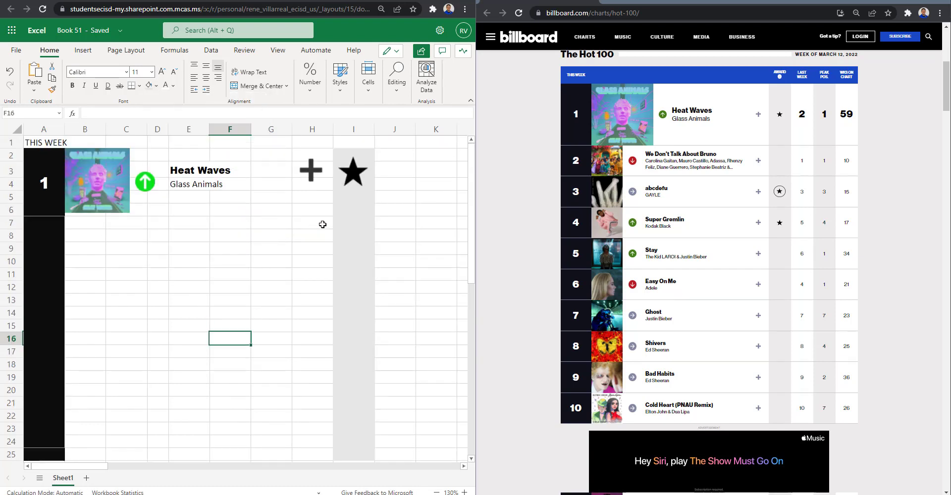
Step: Merge and center cells J2:J6 and enter the last-week position 2 in Arial Black
{"action": "left_click", "coordinate": [398, 173]}
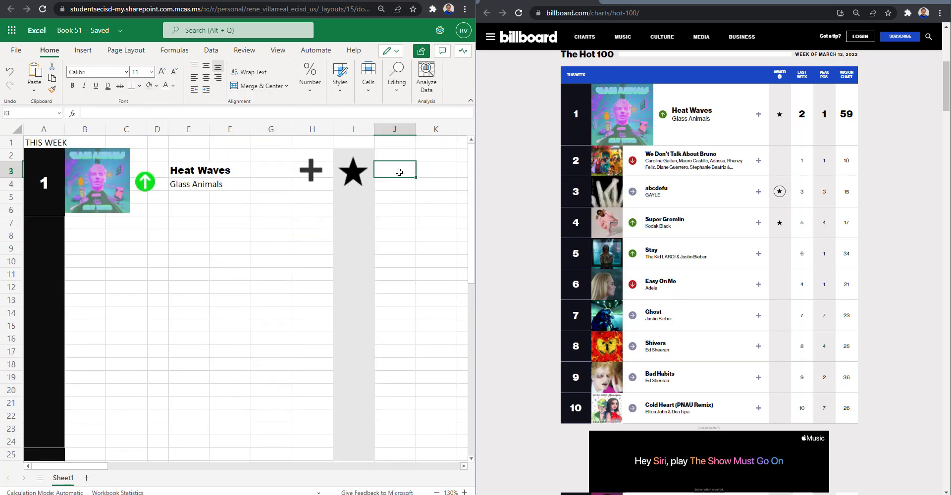
{"action": "left_click_drag", "start_coordinate": [395, 156], "coordinate": [402, 205]}
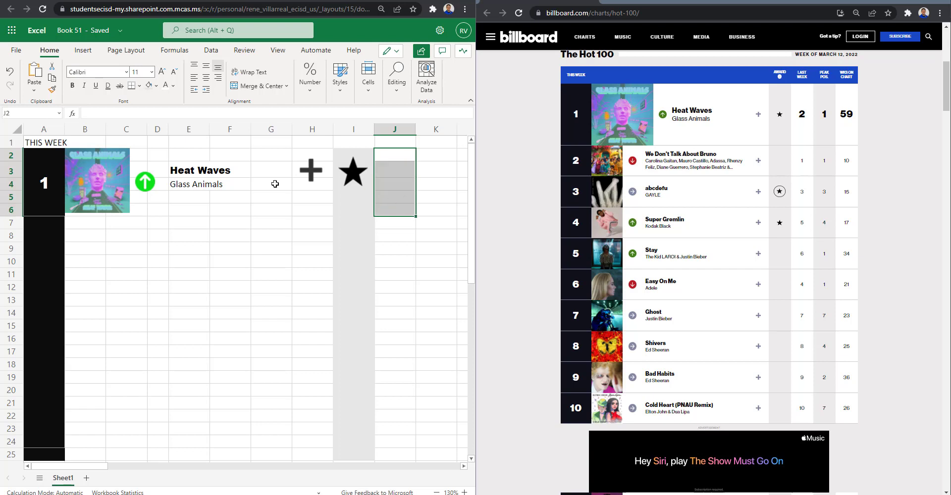
{"action": "left_click", "coordinate": [255, 85]}
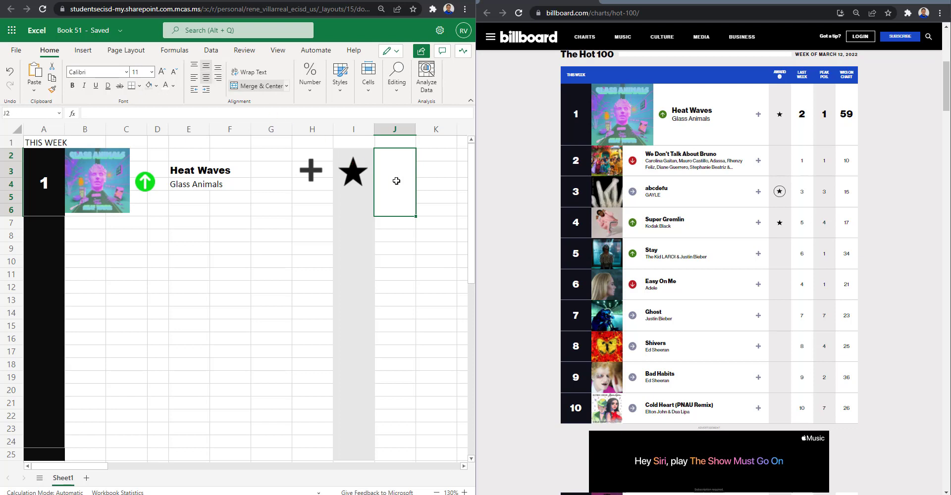
{"action": "type", "text": "2"}
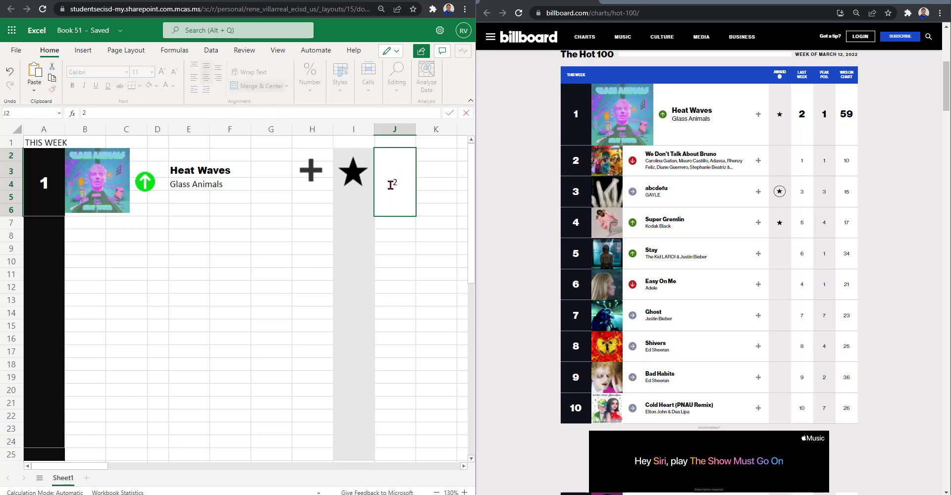
{"action": "key", "text": "ctrl+Return"}
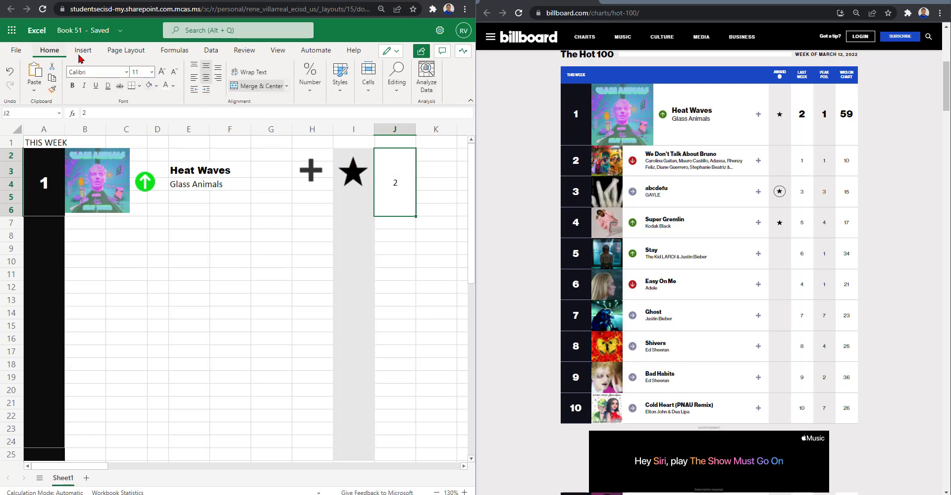
{"action": "left_click", "coordinate": [126, 72]}
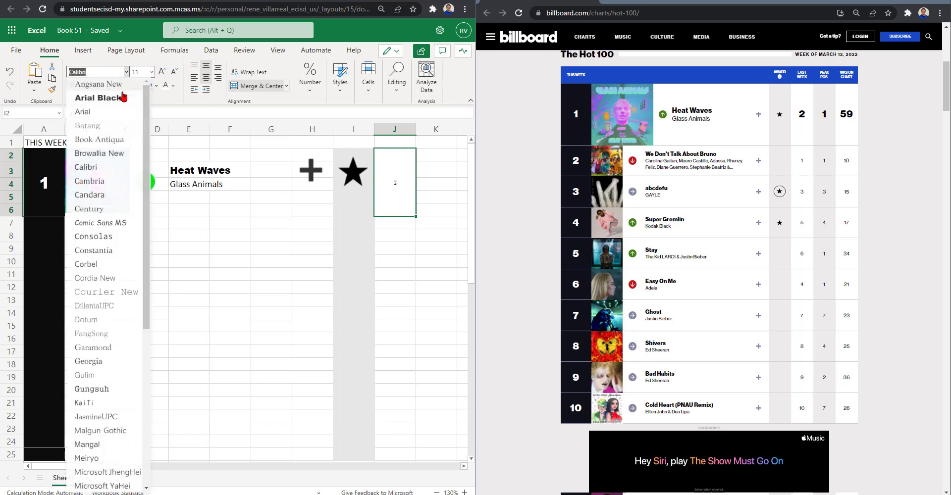
{"action": "left_click", "coordinate": [120, 98]}
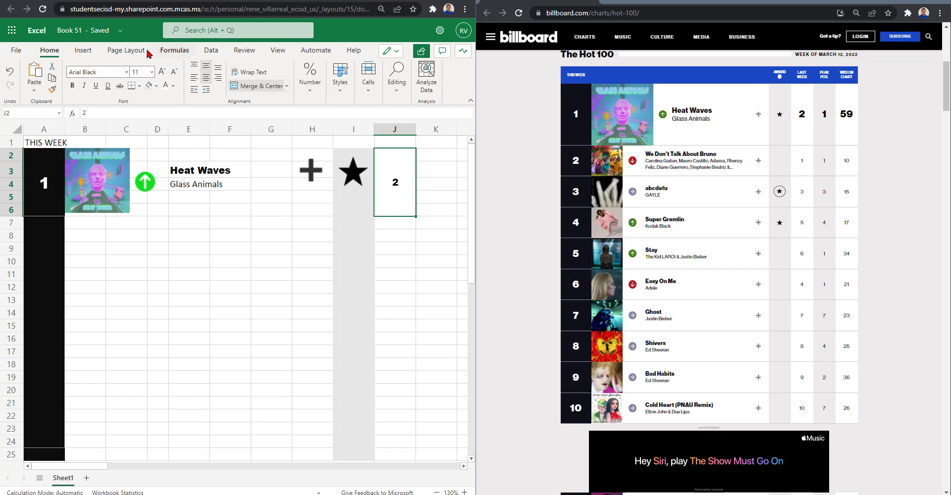
Step: Enlarge the last-week position in merged cell J2 to font size 18, matching the rank number in A2
{"action": "left_click", "coordinate": [162, 72]}
{"action": "left_click", "coordinate": [161, 72]}
{"action": "left_click", "coordinate": [161, 72]}
{"action": "left_click", "coordinate": [162, 71]}
{"action": "left_click", "coordinate": [161, 72]}
{"action": "left_click", "coordinate": [176, 73]}
{"action": "left_click", "coordinate": [42, 181]}
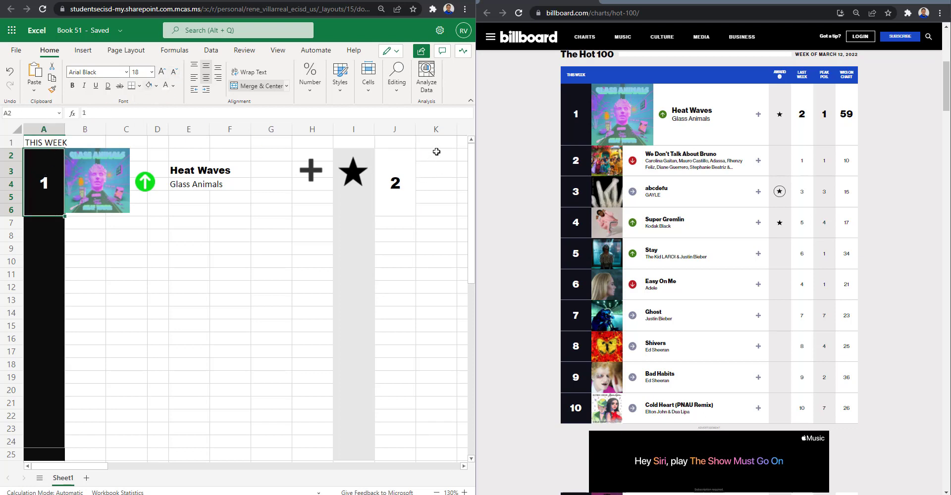
Step: Merge and center cells K2:K6, enter the peak position 1 and align it to the vertical middle
{"action": "left_click_drag", "start_coordinate": [438, 155], "coordinate": [429, 210]}
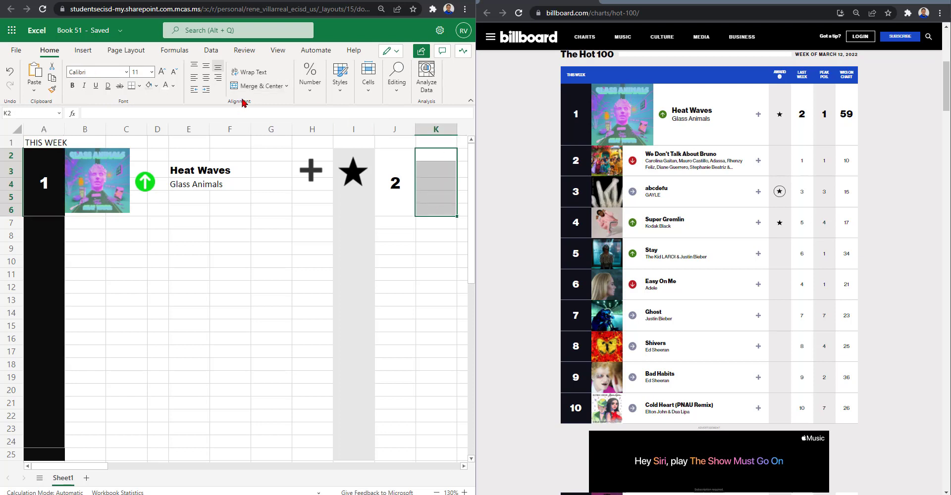
{"action": "left_click", "coordinate": [250, 85]}
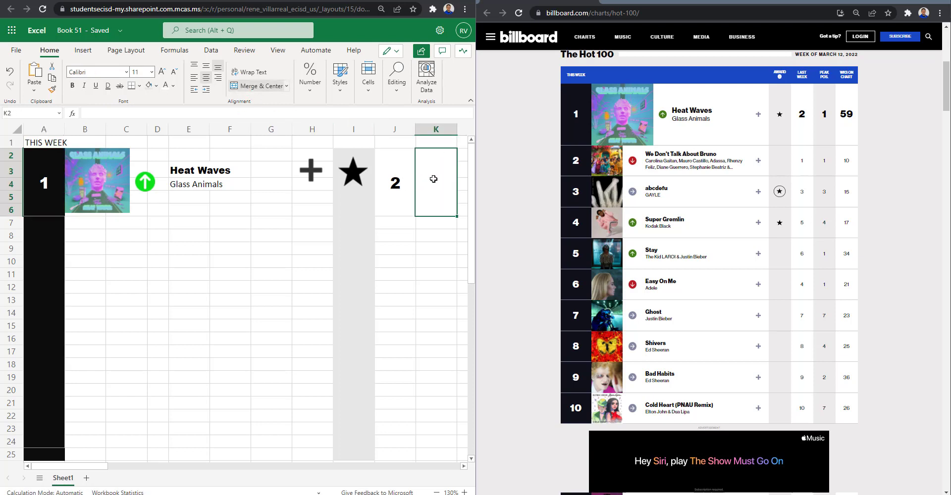
{"action": "type", "text": "1"}
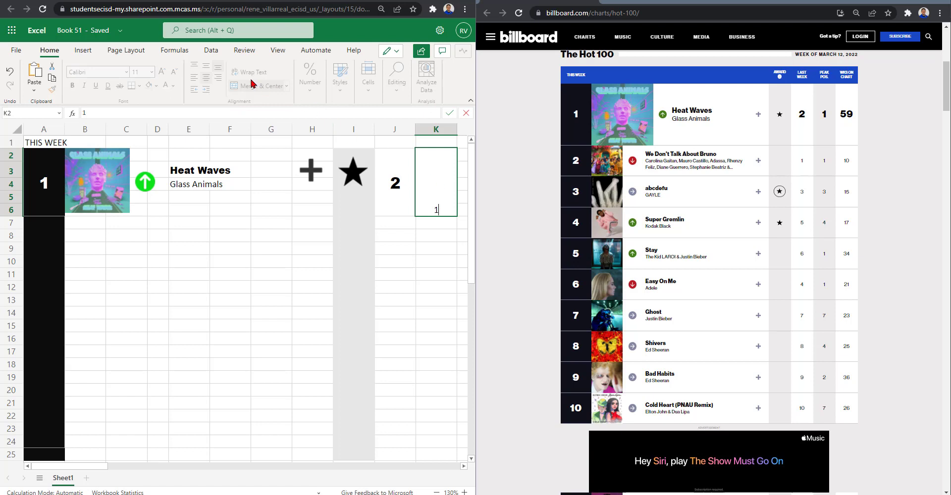
{"action": "left_click", "coordinate": [393, 248]}
{"action": "left_click", "coordinate": [434, 179]}
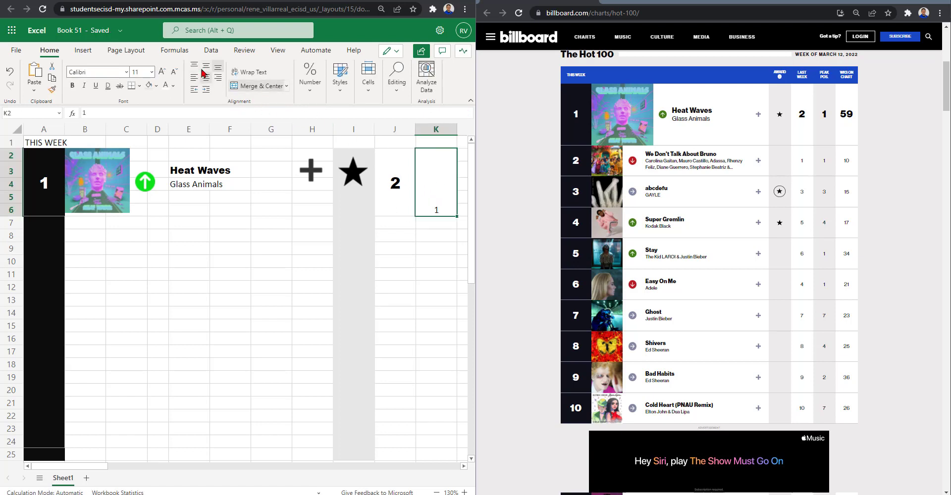
{"action": "left_click", "coordinate": [205, 67]}
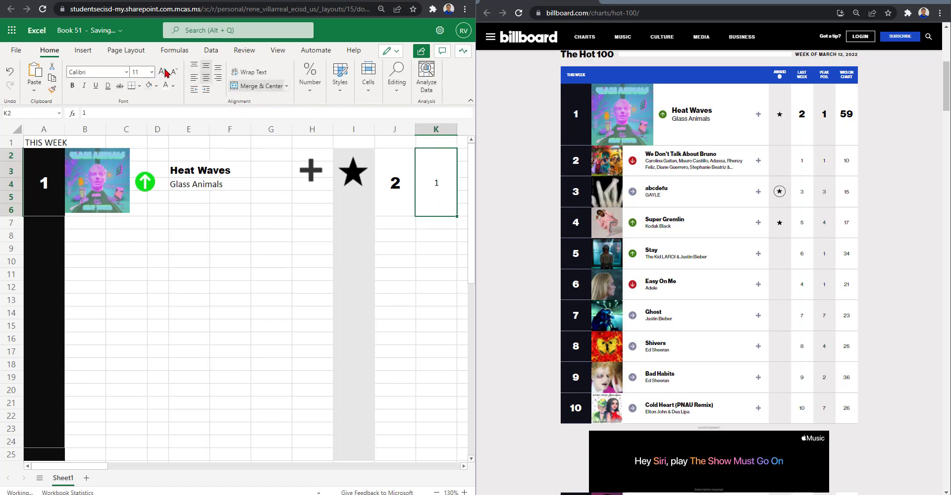
Step: Set the font size of the peak position in merged cell K2 to 18
{"action": "left_click", "coordinate": [126, 72]}
{"action": "left_click", "coordinate": [120, 101]}
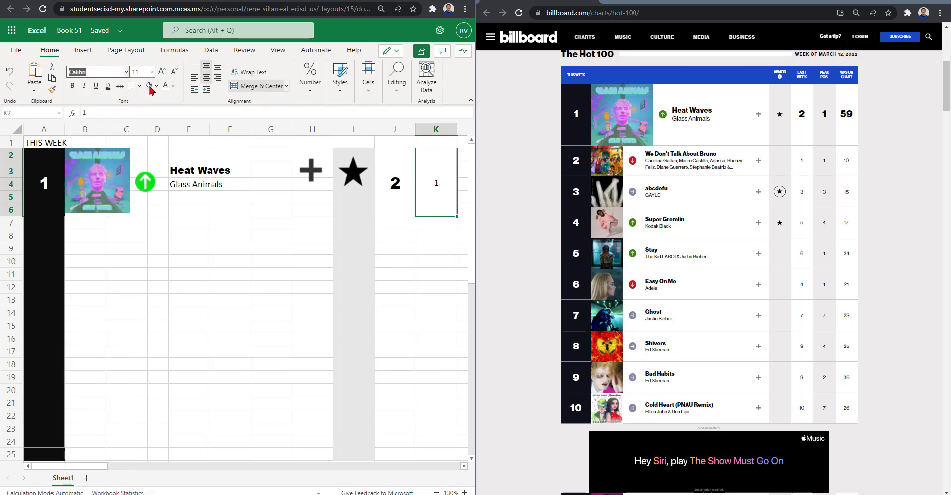
{"action": "left_click", "coordinate": [162, 73]}
{"action": "left_click", "coordinate": [162, 73]}
{"action": "left_click", "coordinate": [162, 73]}
{"action": "left_click", "coordinate": [162, 73]}
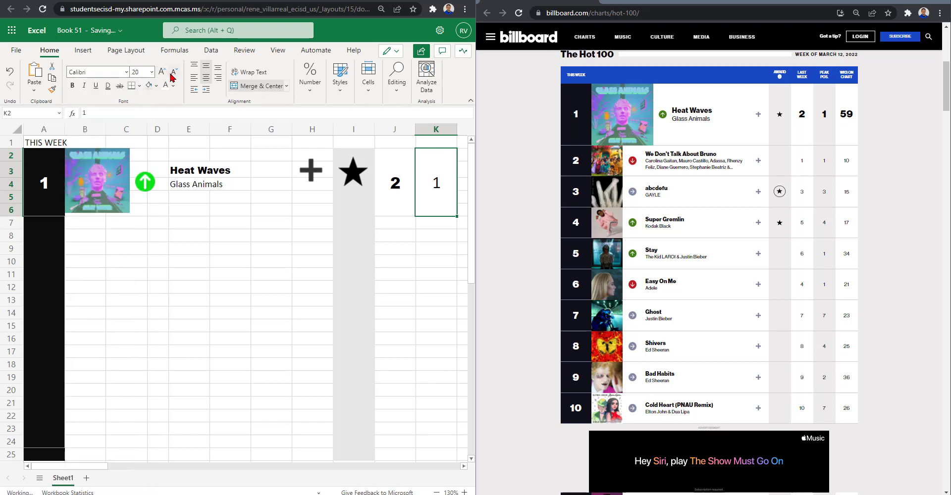
{"action": "left_click", "coordinate": [313, 261]}
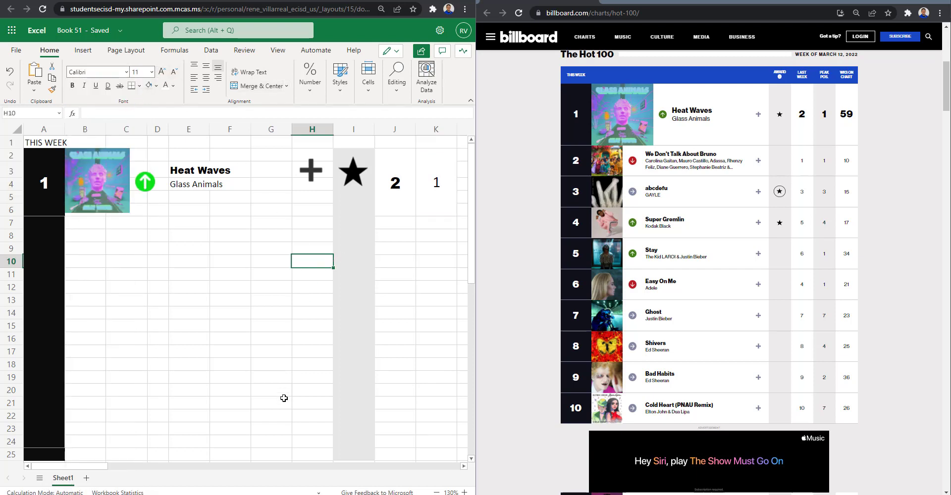
Step: Try to change the font of the peak position in K2 to Arial Black, like the number in J2
{"action": "left_click", "coordinate": [436, 187]}
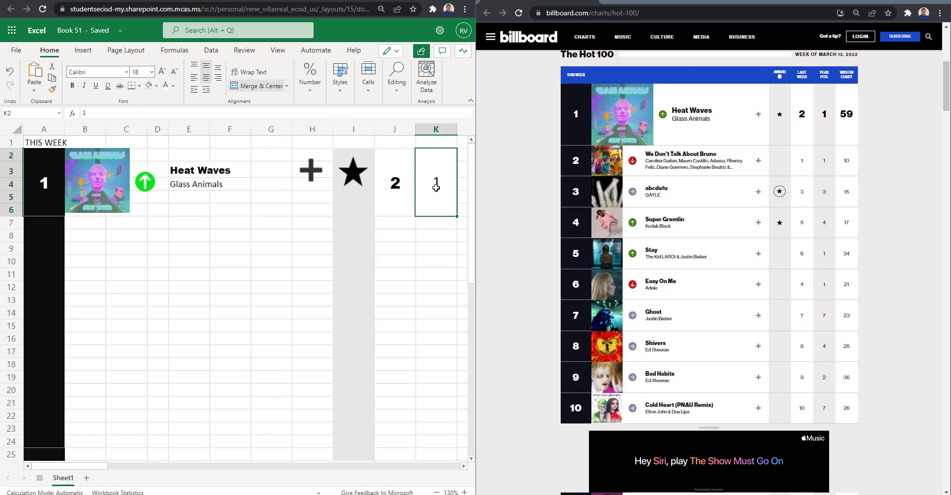
{"action": "left_click", "coordinate": [126, 72]}
{"action": "key", "text": "Escape"}
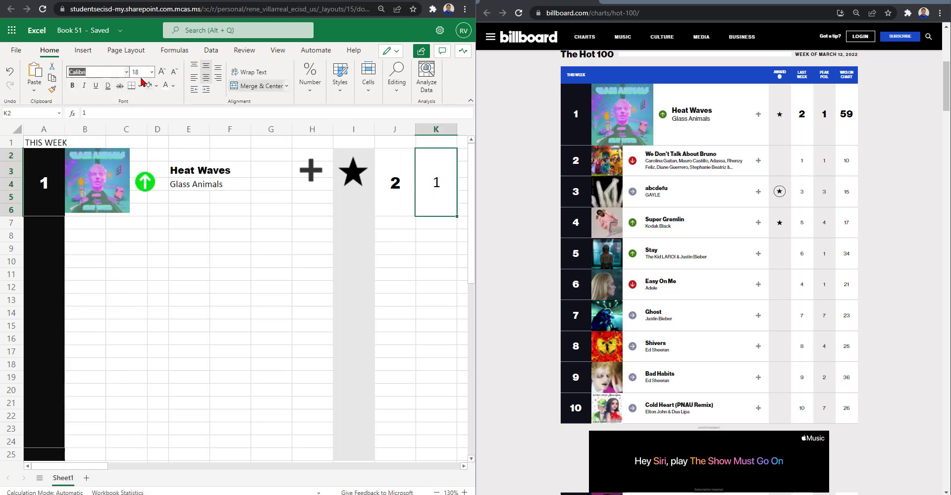
{"action": "left_click", "coordinate": [397, 185]}
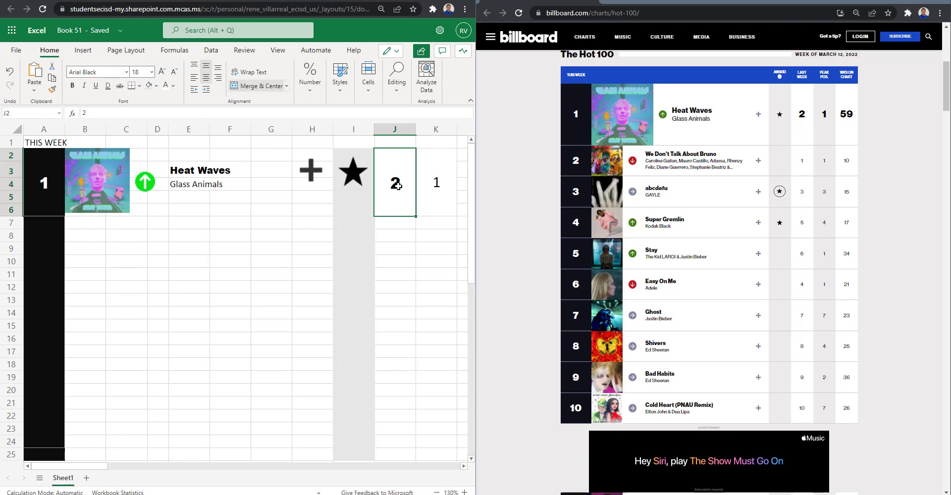
{"action": "left_click", "coordinate": [419, 186]}
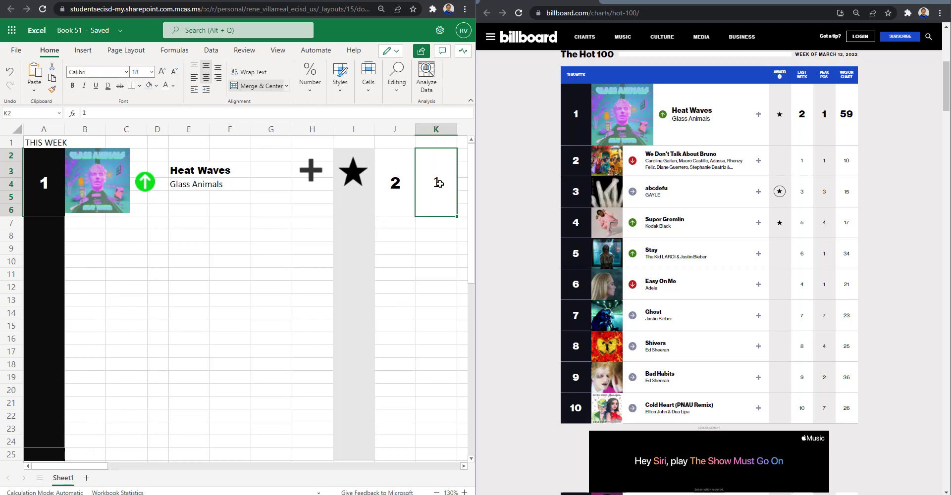
{"action": "left_click", "coordinate": [129, 76]}
{"action": "key", "text": "Escape"}
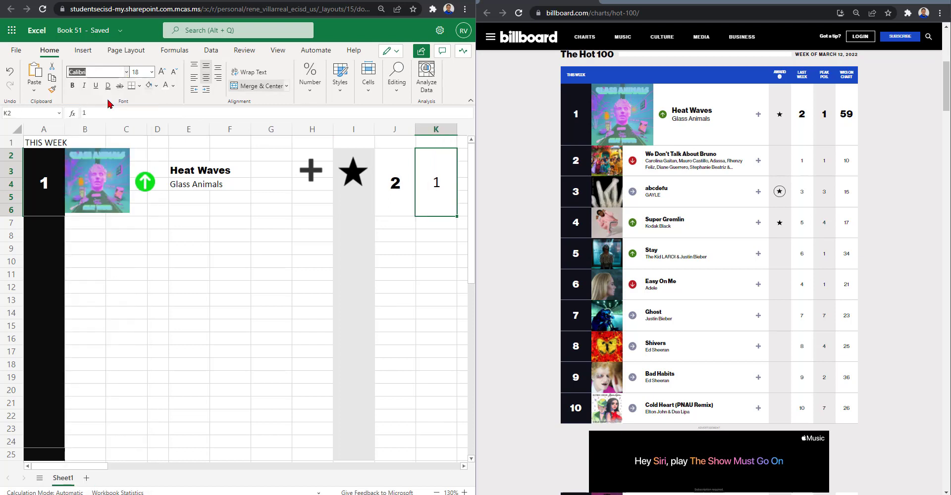
{"action": "left_click", "coordinate": [359, 252]}
{"action": "left_click", "coordinate": [410, 194]}
{"action": "left_click", "coordinate": [420, 193]}
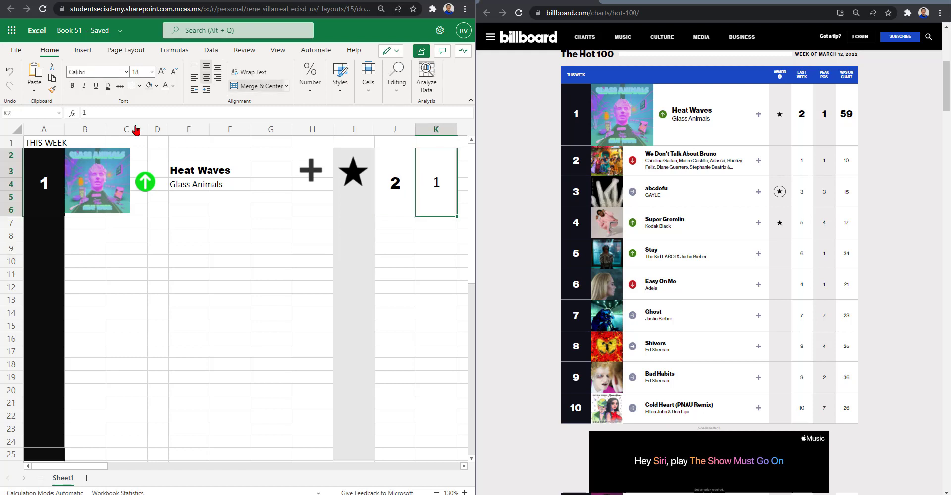
Step: Apply the Arial Black font to the peak position in K2
{"action": "left_click", "coordinate": [125, 72]}
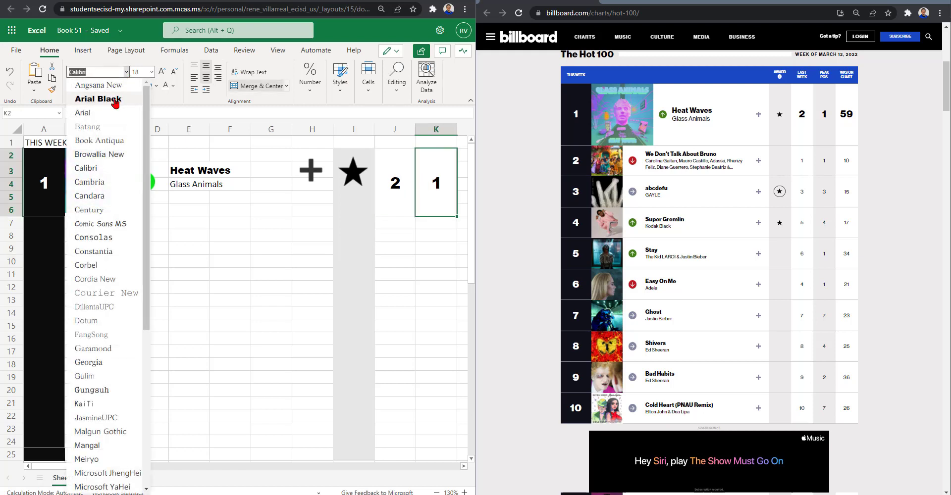
{"action": "left_click", "coordinate": [105, 117]}
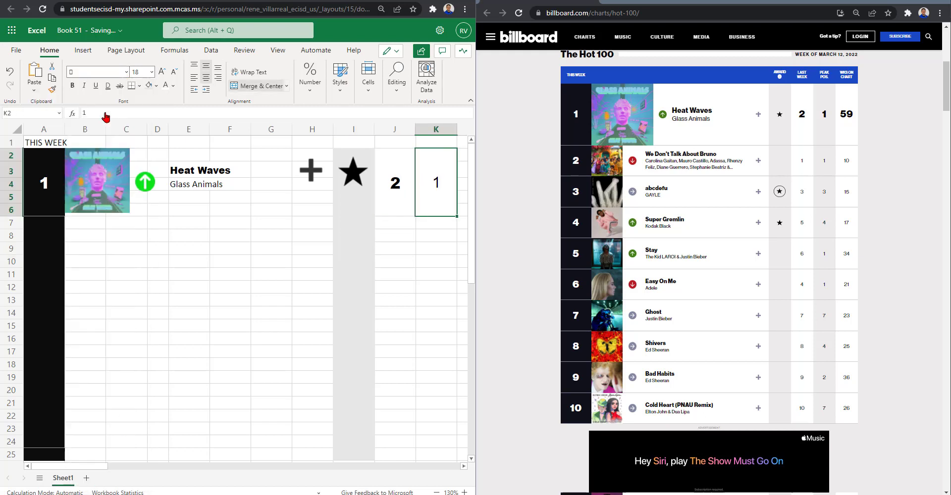
{"action": "left_click", "coordinate": [127, 72]}
{"action": "left_click", "coordinate": [117, 99]}
{"action": "left_click", "coordinate": [386, 273]}
Step: Merge and center cells L2:L6 for the weeks-on-chart value, with middle vertical alignment
{"action": "left_click", "coordinate": [266, 467]}
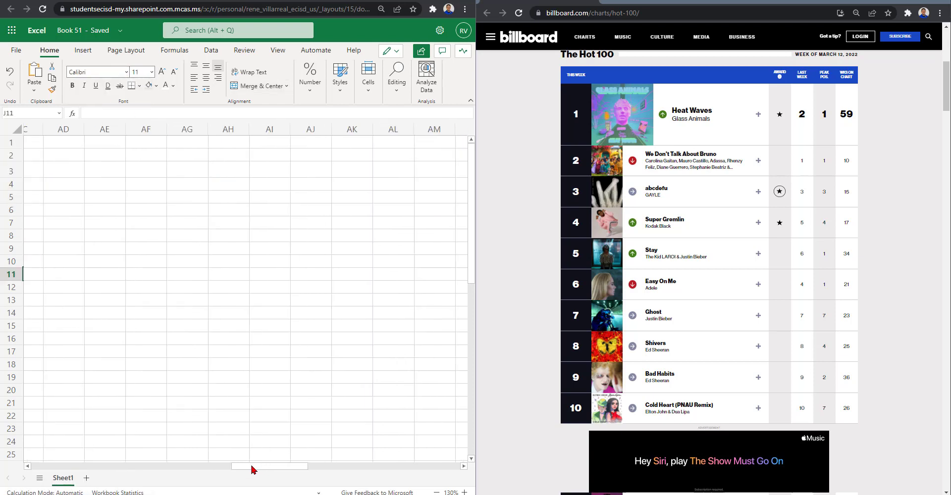
{"action": "left_click_drag", "start_coordinate": [251, 466], "coordinate": [57, 462]}
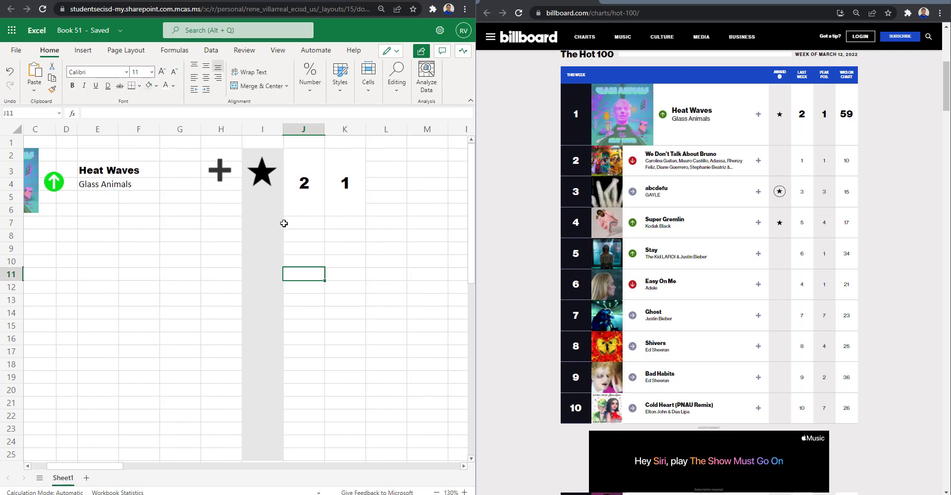
{"action": "left_click_drag", "start_coordinate": [388, 157], "coordinate": [389, 208]}
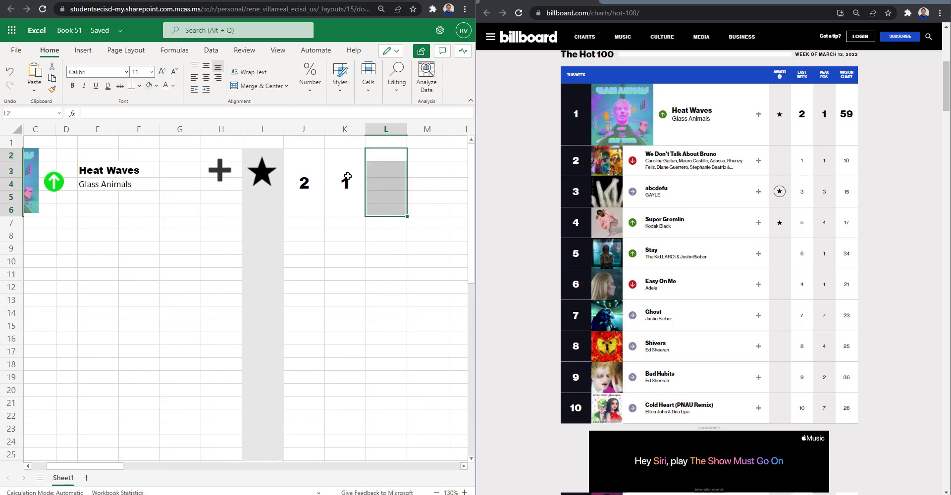
{"action": "left_click", "coordinate": [247, 86]}
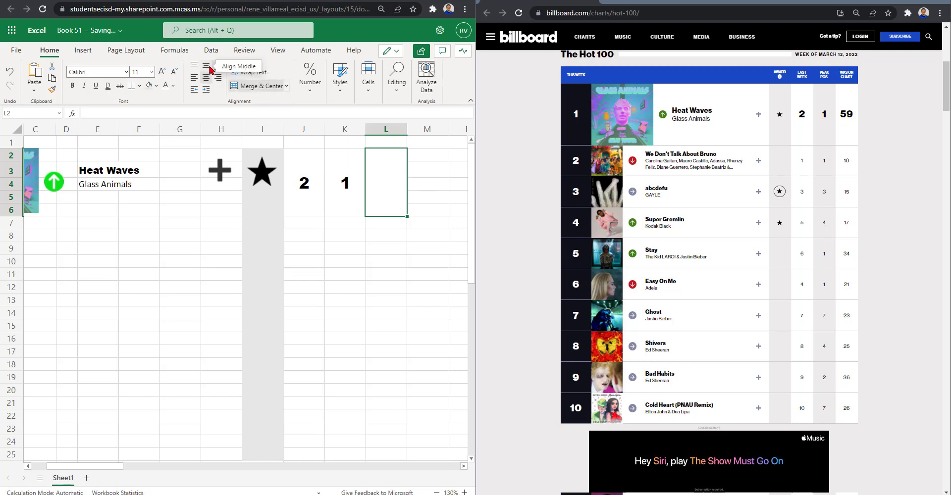
Step: Set the font size of the empty merged cell L2 to 18
{"action": "left_click", "coordinate": [127, 72]}
{"action": "left_click", "coordinate": [116, 101]}
{"action": "left_click", "coordinate": [160, 75]}
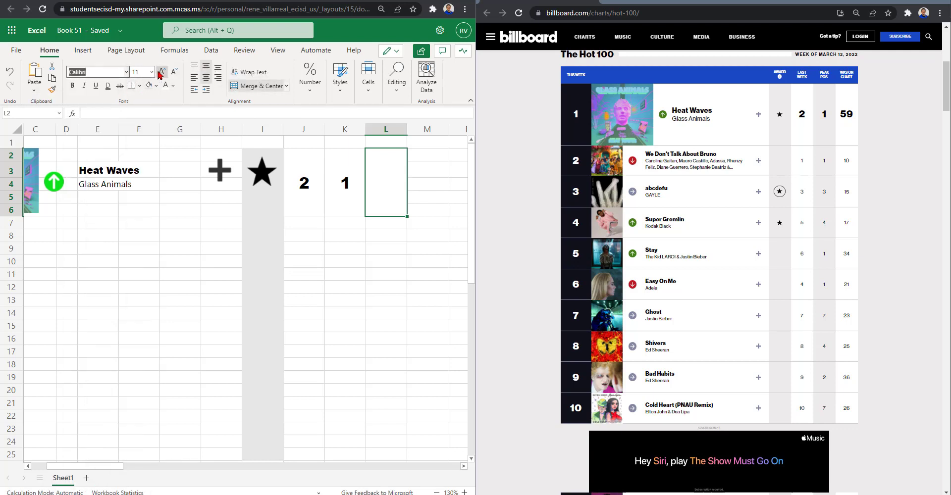
{"action": "left_click", "coordinate": [160, 75]}
{"action": "left_click", "coordinate": [173, 72]}
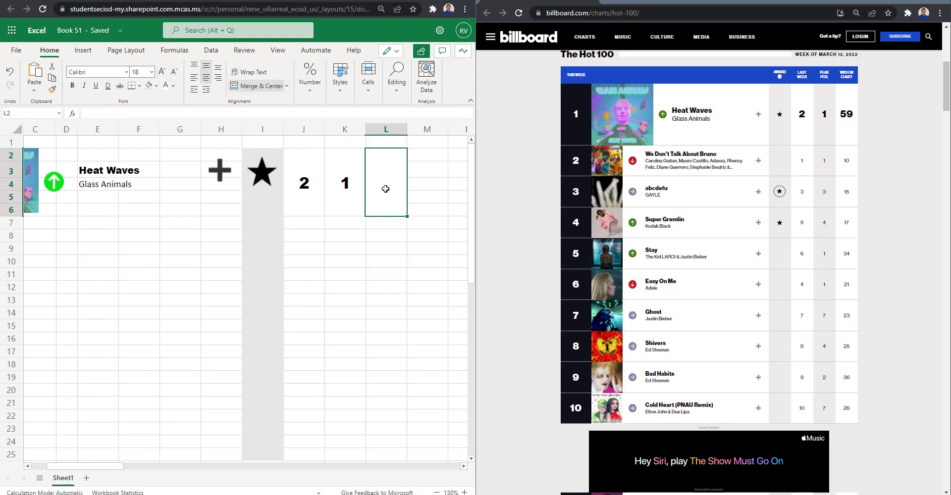
Step: Enter 59 as the weeks on chart for Heat Waves in merged cell L2
{"action": "type", "text": "56"}
{"action": "key", "text": "BackSpace"}
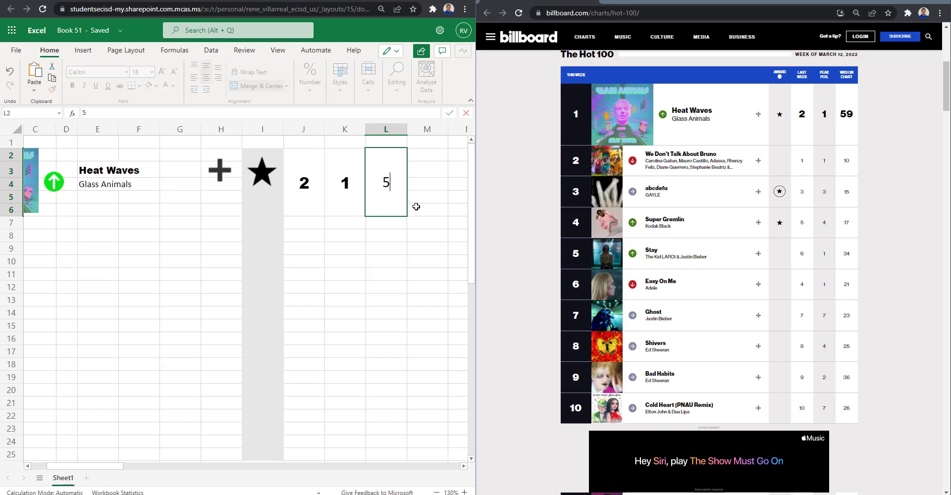
{"action": "type", "text": "96"}
{"action": "key", "text": "BackSpace"}
{"action": "left_click", "coordinate": [414, 218]}
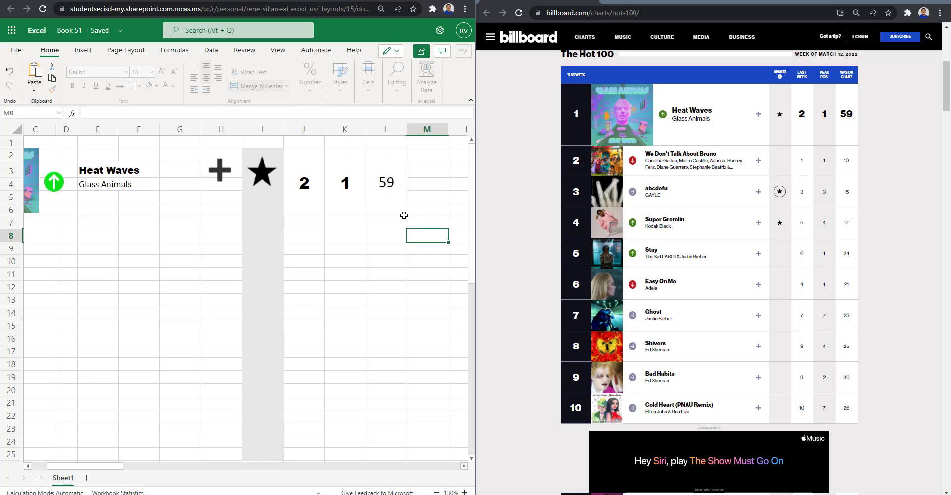
Step: Try to apply the Arial Black font to the weeks-on-chart value in merged cell L2
{"action": "left_click", "coordinate": [367, 189]}
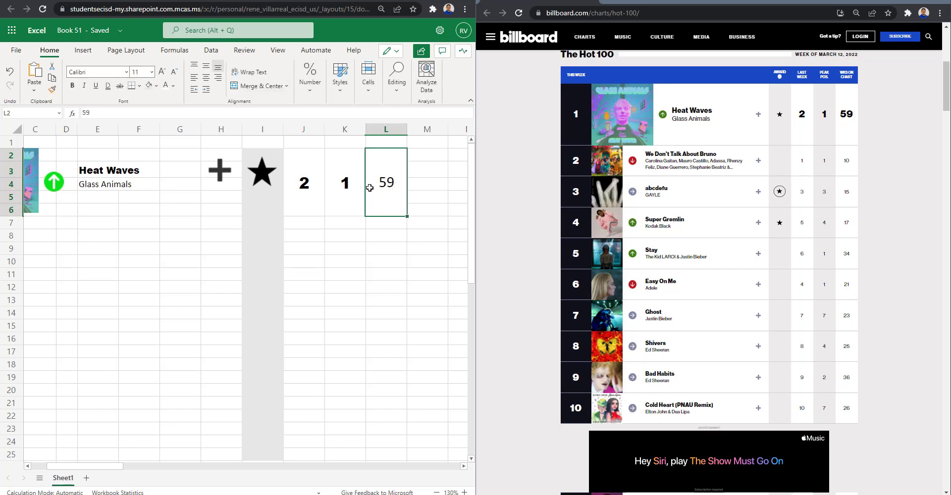
{"action": "left_click", "coordinate": [126, 72]}
{"action": "left_click", "coordinate": [120, 100]}
{"action": "left_click", "coordinate": [338, 282]}
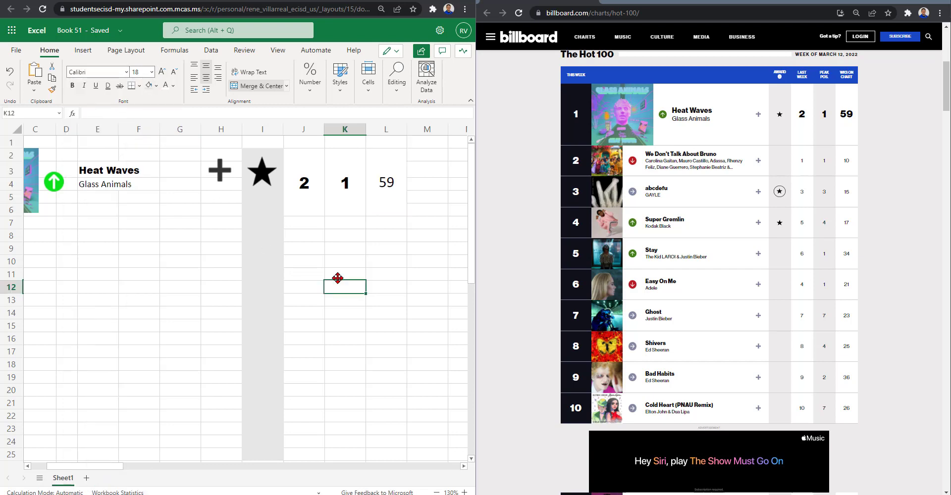
{"action": "left_click", "coordinate": [376, 191]}
{"action": "left_click", "coordinate": [127, 73]}
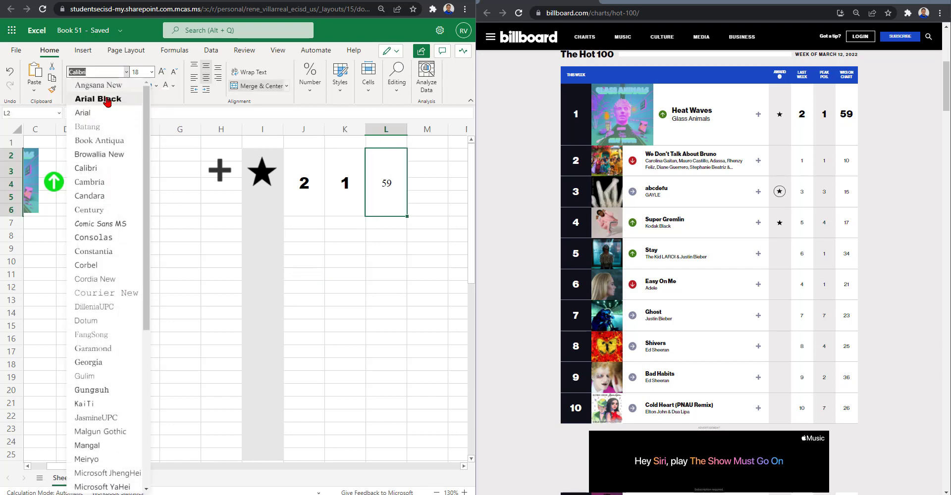
{"action": "key", "text": "Escape"}
{"action": "left_click", "coordinate": [384, 206]}
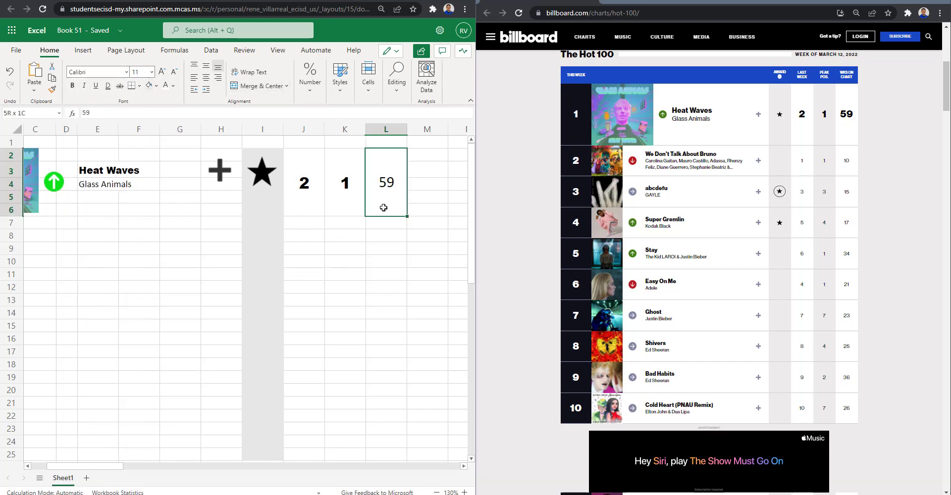
{"action": "left_click", "coordinate": [126, 73]}
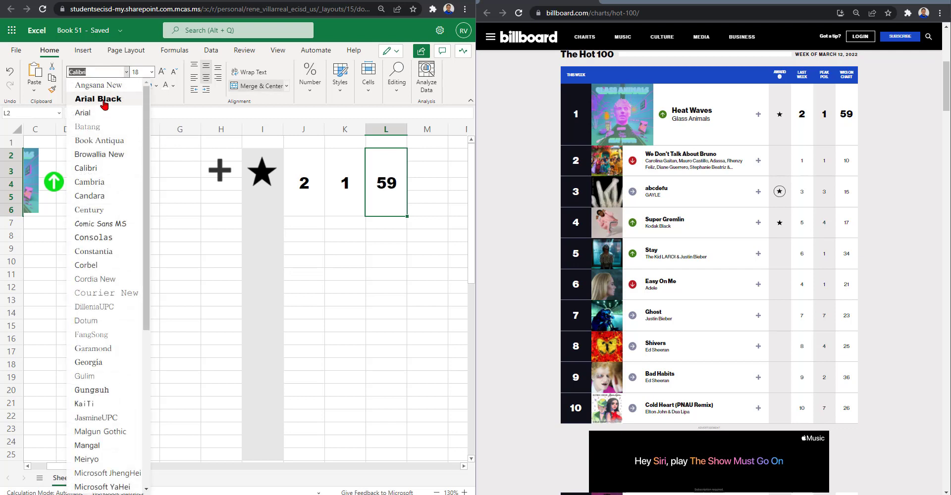
{"action": "key", "text": "Escape"}
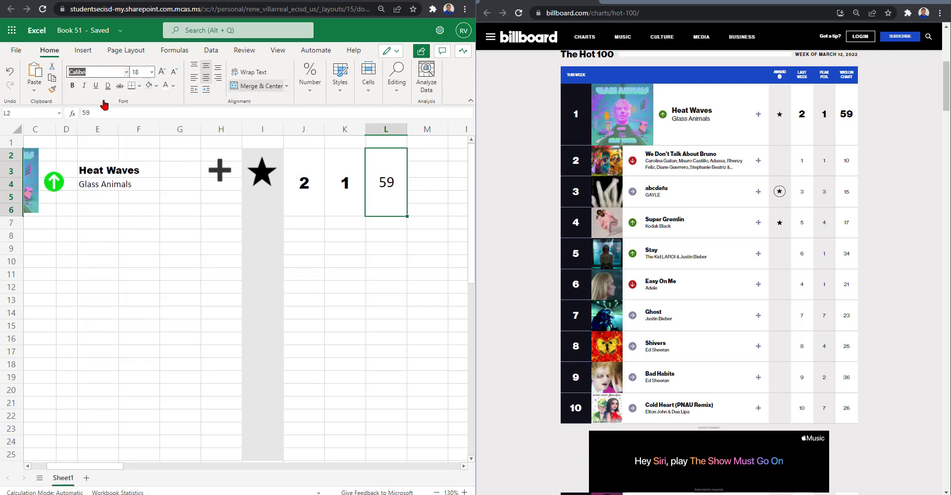
{"action": "left_click", "coordinate": [123, 73]}
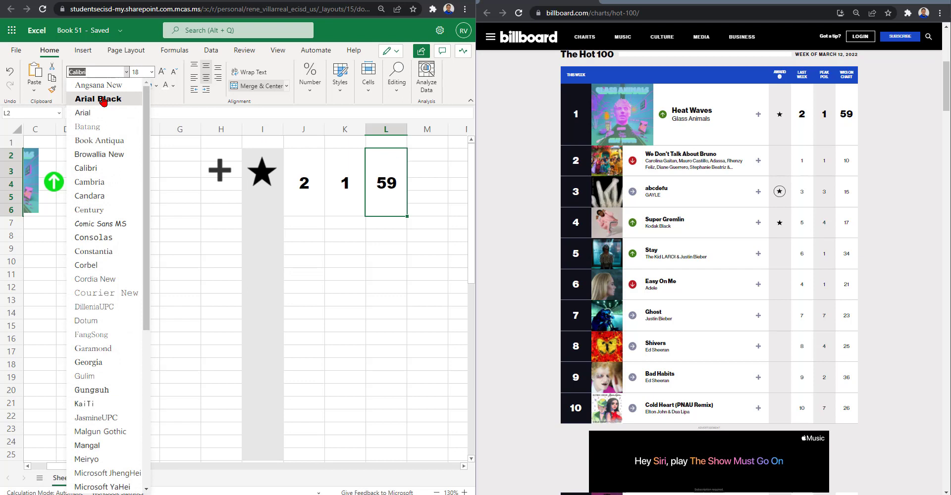
{"action": "key", "text": "Escape"}
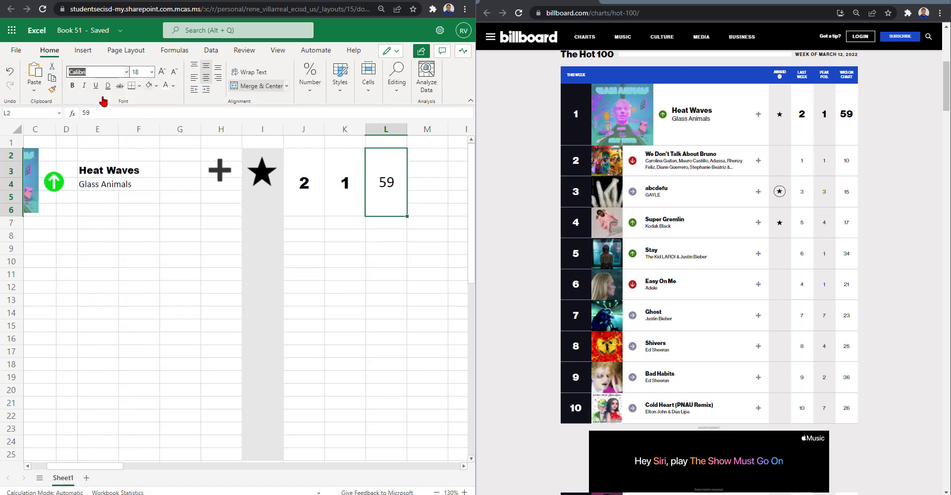
{"action": "left_click", "coordinate": [372, 227]}
{"action": "left_click", "coordinate": [369, 194]}
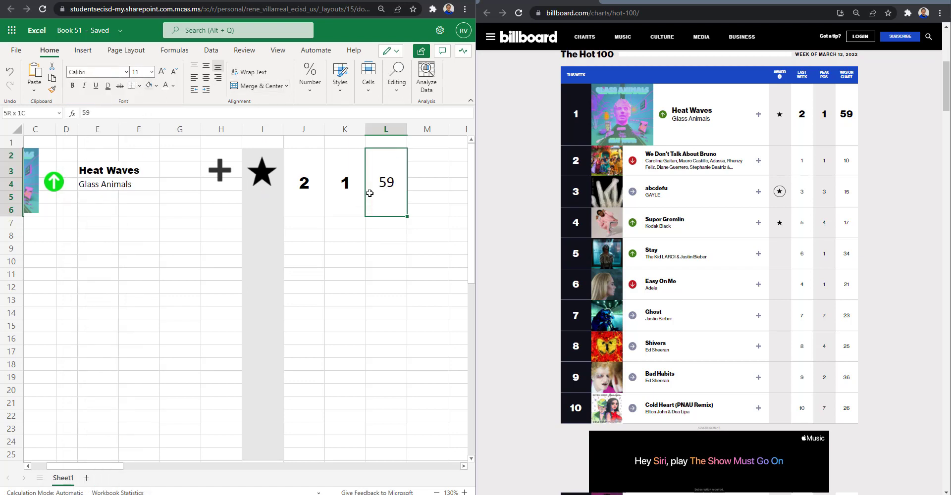
{"action": "left_click", "coordinate": [126, 73]}
{"action": "key", "text": "Escape"}
{"action": "left_click", "coordinate": [408, 269]}
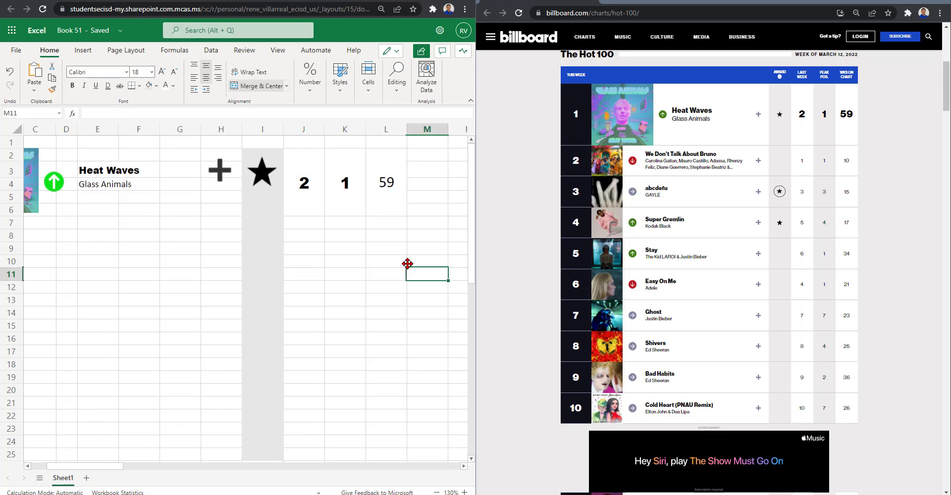
{"action": "left_click", "coordinate": [386, 198]}
{"action": "left_click", "coordinate": [126, 72]}
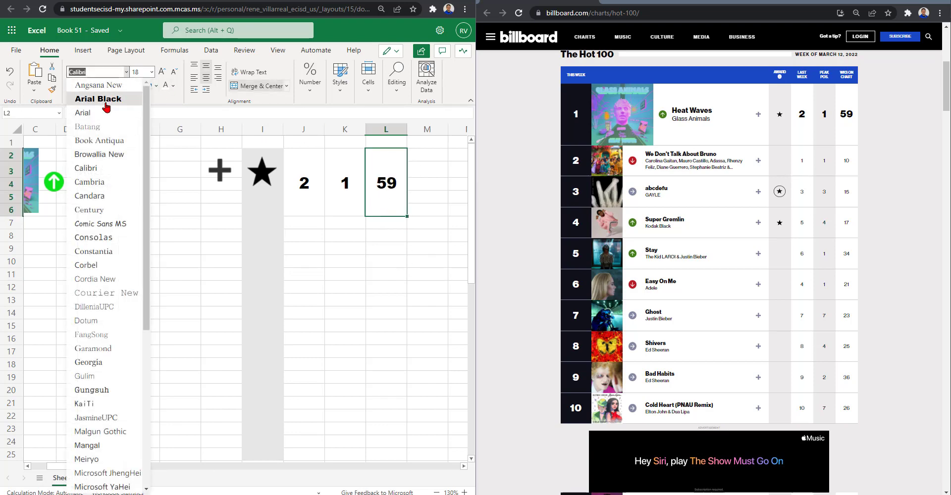
{"action": "key", "text": "Escape"}
{"action": "left_click", "coordinate": [126, 72]}
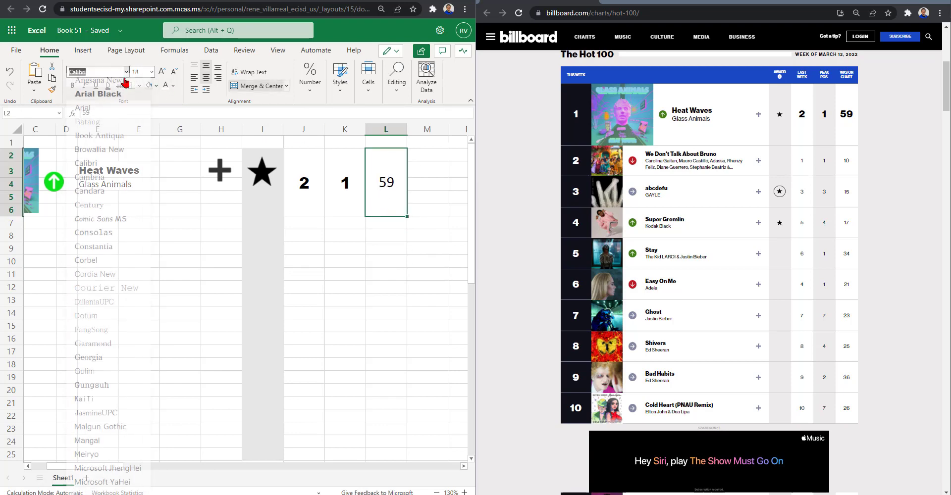
{"action": "key", "text": "Escape"}
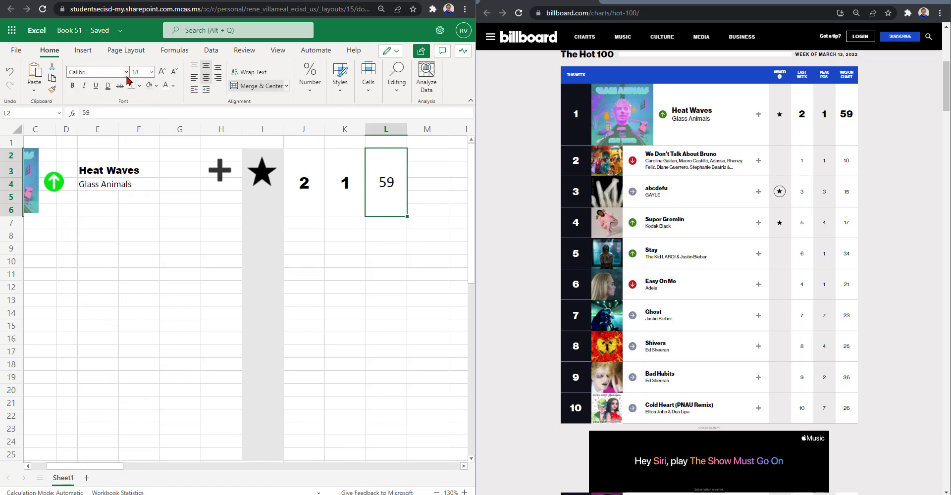
Step: Apply the Arial Black font to the 59 in merged cell L2
{"action": "left_click", "coordinate": [125, 73]}
{"action": "left_click", "coordinate": [99, 243]}
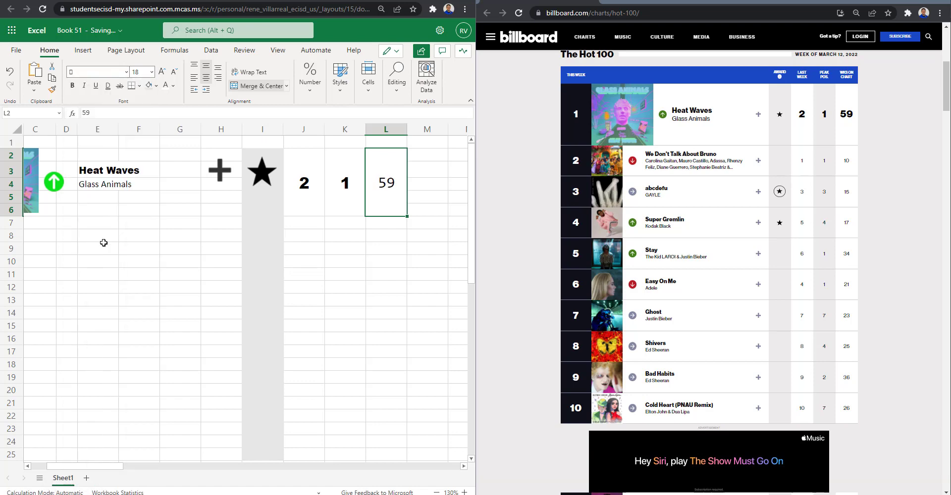
{"action": "left_click", "coordinate": [126, 73]}
{"action": "left_click", "coordinate": [99, 94]}
{"action": "left_click", "coordinate": [327, 281]}
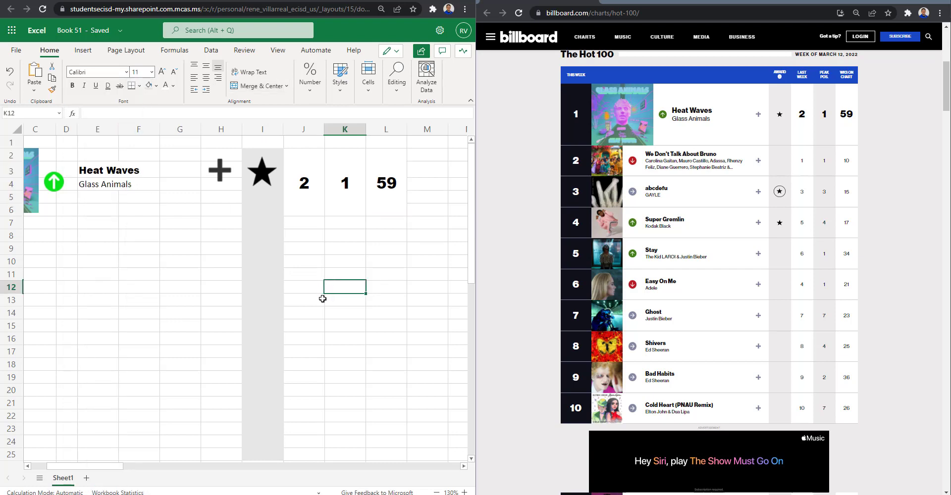
Step: Roughly double the height of row 1 and set the THIS WEEK heading in A1 to middle vertical alignment
{"action": "left_click_drag", "start_coordinate": [118, 466], "coordinate": [74, 468]}
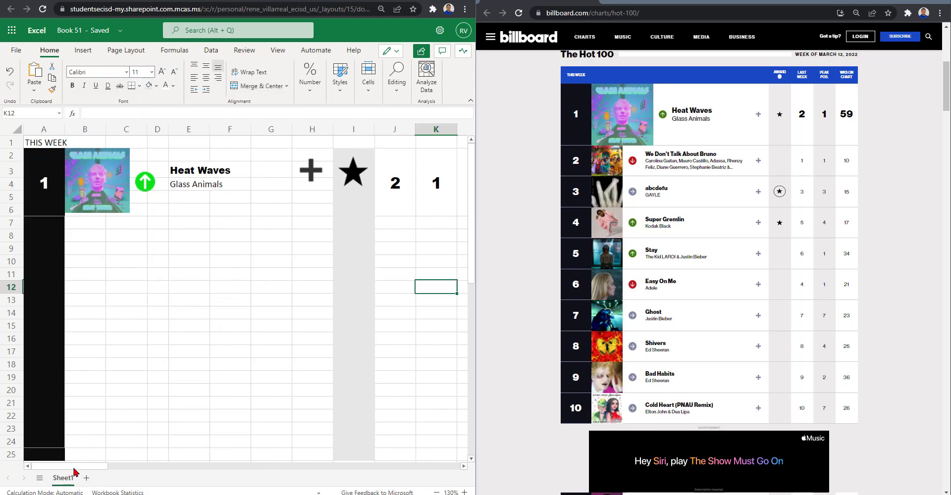
{"action": "left_click_drag", "start_coordinate": [15, 149], "coordinate": [15, 164]}
{"action": "left_click", "coordinate": [52, 154]}
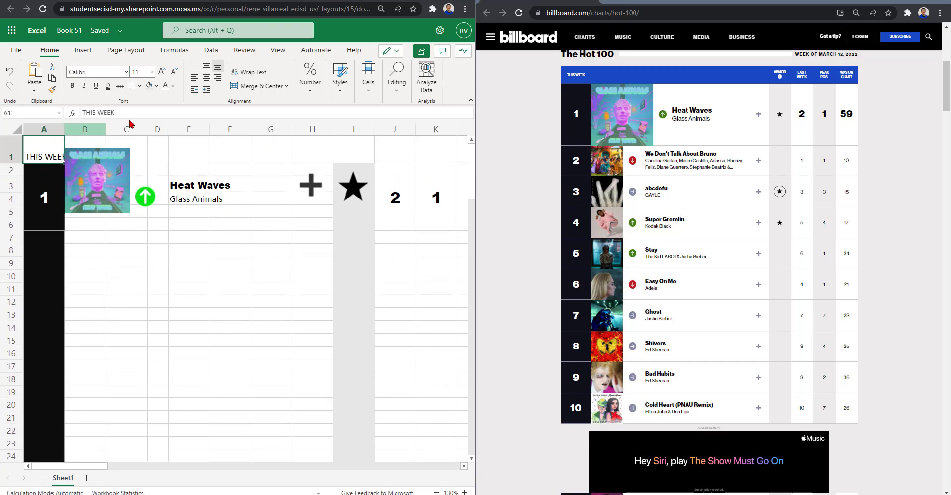
{"action": "left_click", "coordinate": [208, 66]}
{"action": "left_click", "coordinate": [171, 261]}
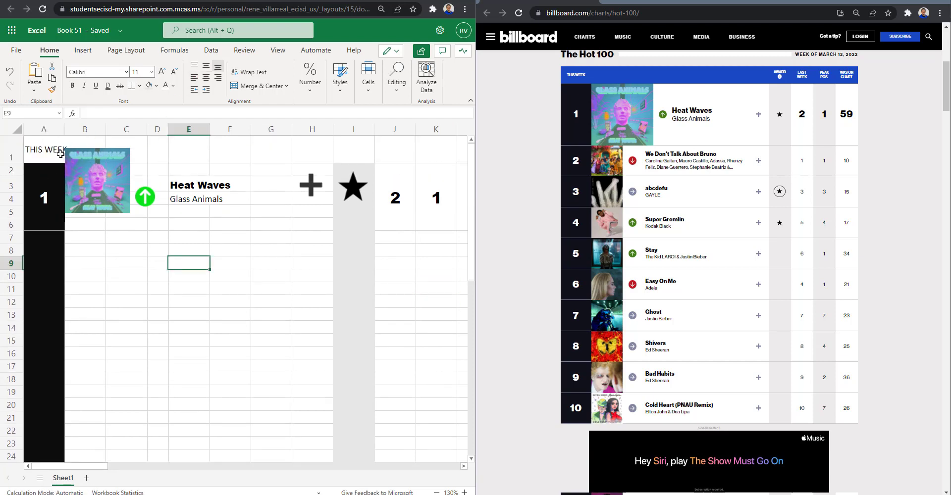
Step: Fill the heading row A1:L1 with the custom blue 122eff
{"action": "left_click", "coordinate": [46, 149]}
{"action": "left_click_drag", "start_coordinate": [46, 149], "coordinate": [156, 150]}
{"action": "left_click", "coordinate": [436, 493]}
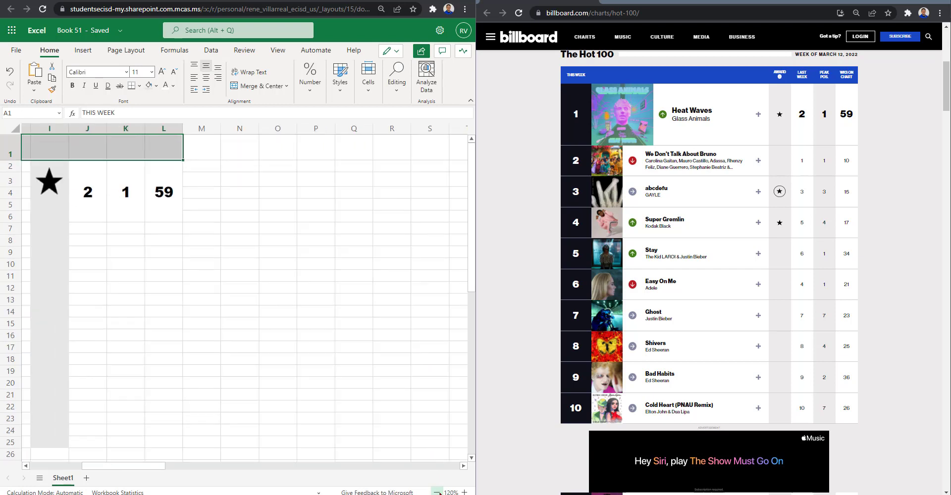
{"action": "left_click", "coordinate": [436, 493]}
{"action": "left_click_drag", "start_coordinate": [160, 466], "coordinate": [83, 466]}
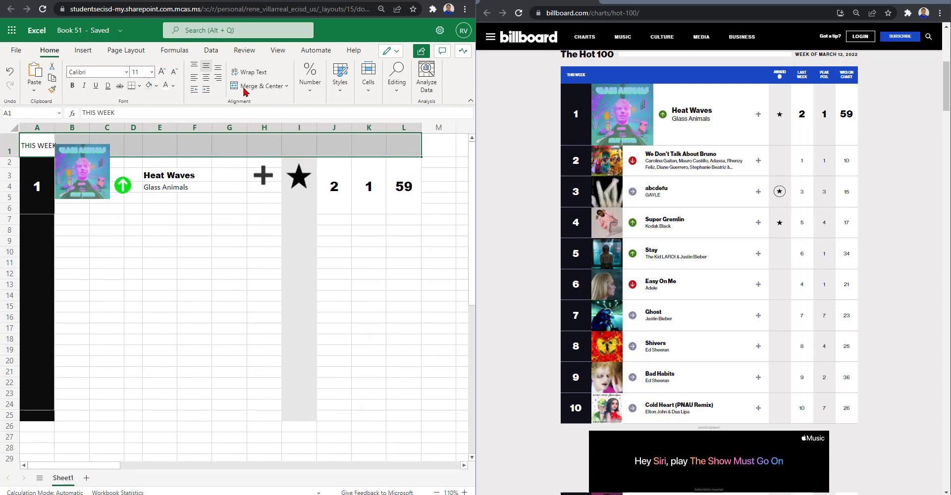
{"action": "left_click", "coordinate": [156, 86]}
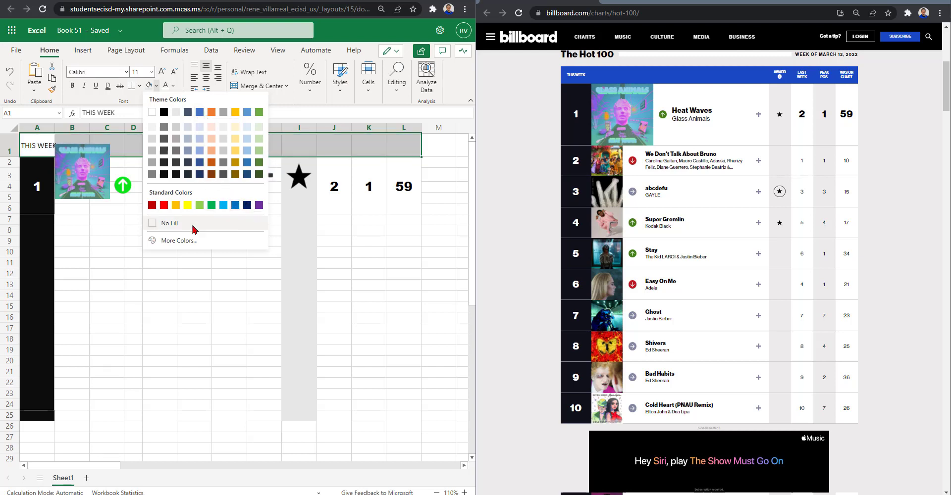
{"action": "left_click", "coordinate": [184, 241]}
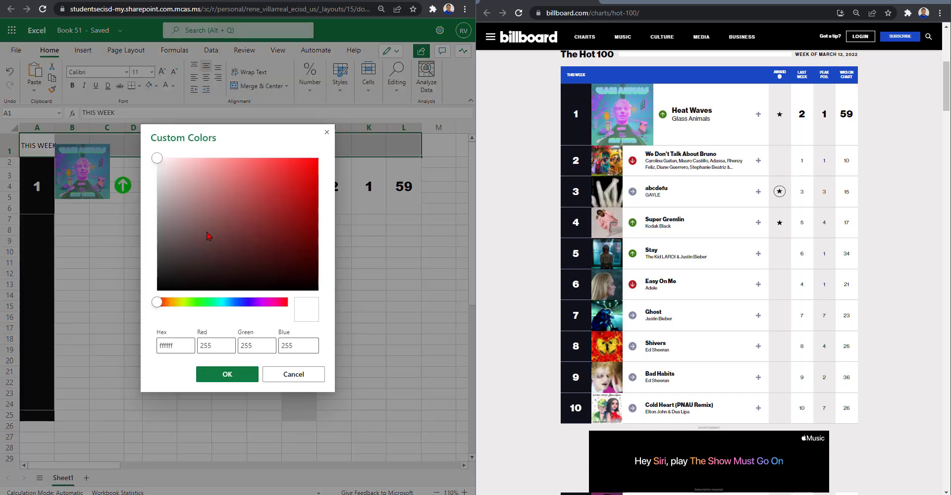
{"action": "left_click", "coordinate": [242, 304]}
{"action": "left_click", "coordinate": [307, 158]}
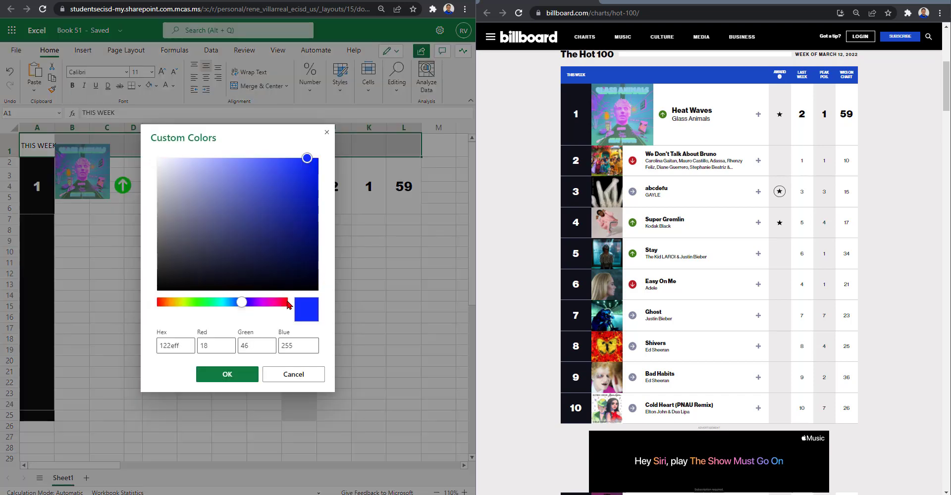
{"action": "left_click", "coordinate": [227, 374]}
Step: Change the font colour of the THIS WEEK heading in A1 to white
{"action": "left_click", "coordinate": [44, 152]}
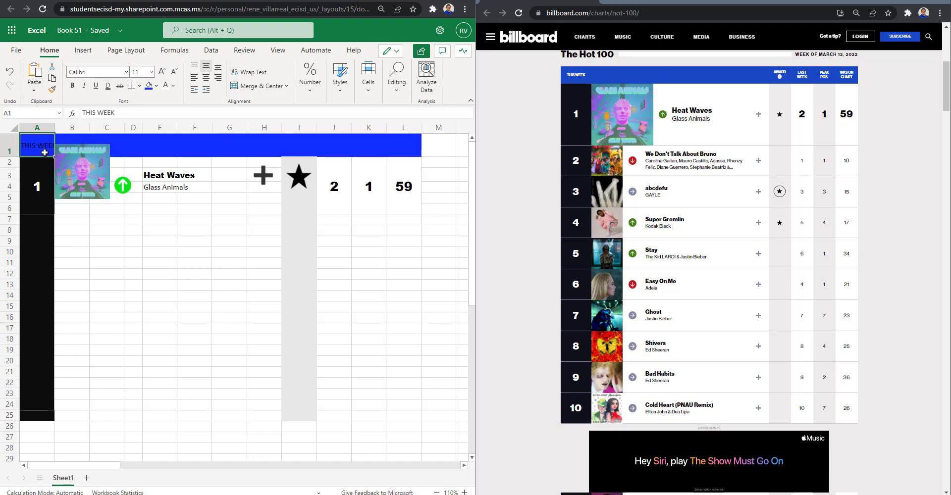
{"action": "left_click", "coordinate": [166, 85]}
{"action": "left_click", "coordinate": [161, 219]}
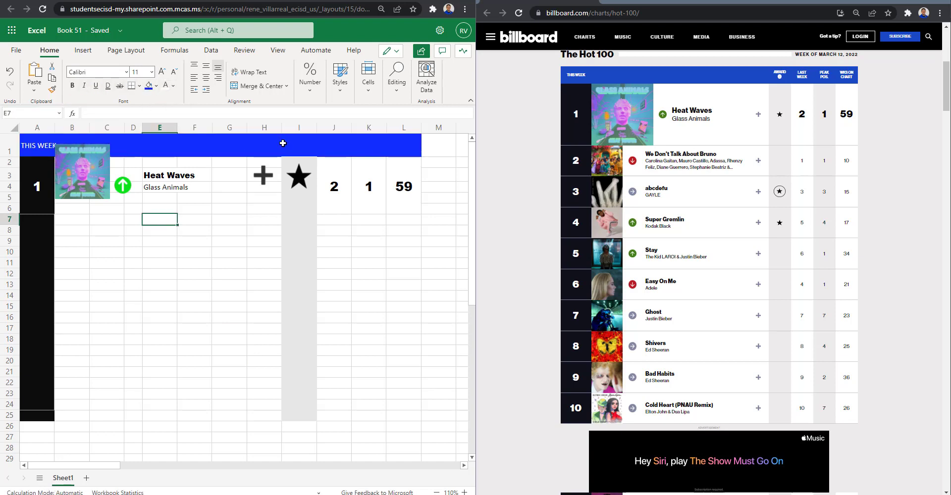
Step: Enter the heading AWARD in cell I1, above the star column
{"action": "left_click", "coordinate": [266, 148]}
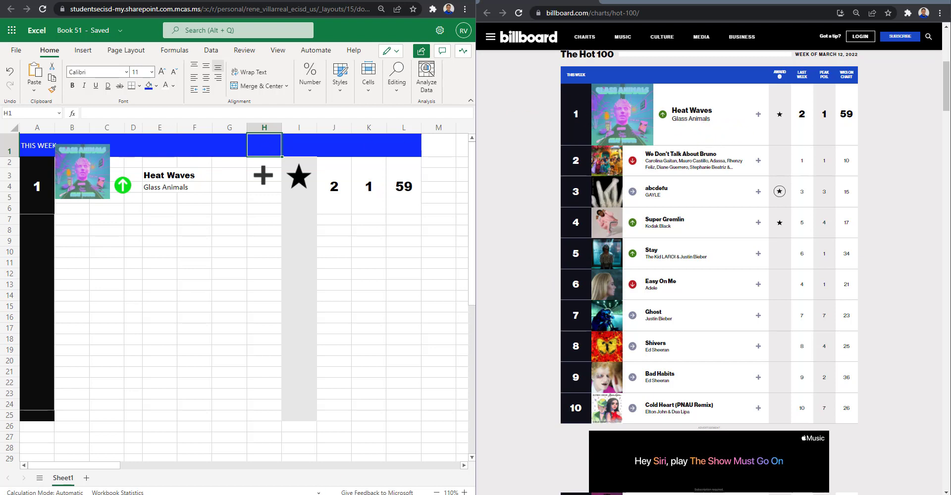
{"action": "left_click", "coordinate": [300, 146]}
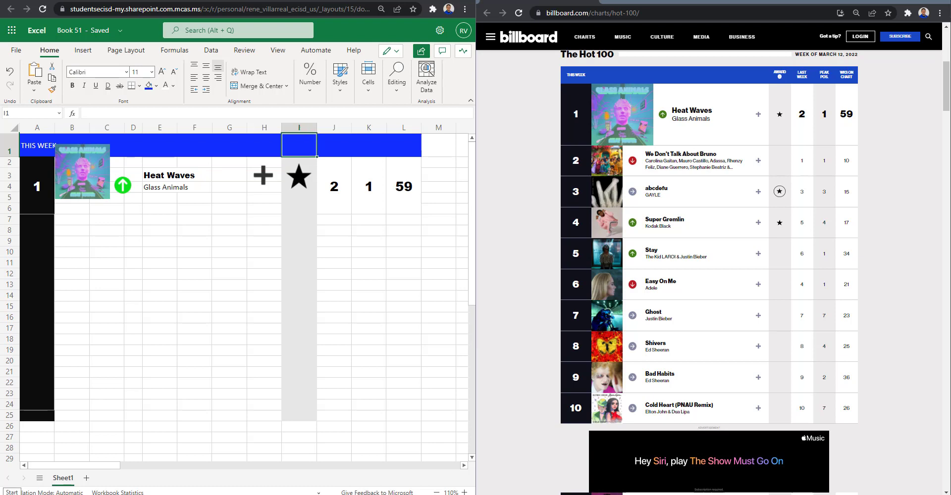
{"action": "type", "text": "Awar"}
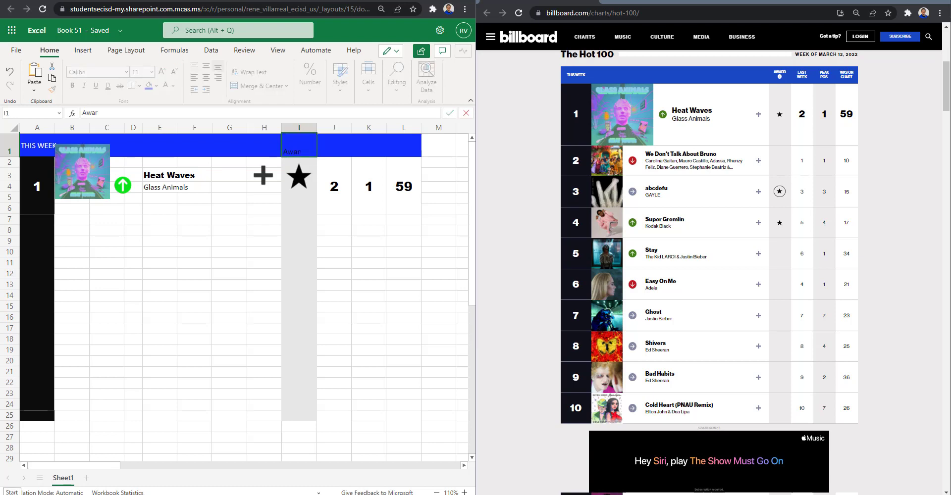
{"action": "key", "text": "BackSpace"}
{"action": "key", "text": "BackSpace"}
Step: Enter the headings LAST WEEK in cell J1 and PEAK POLL in cell K1
{"action": "left_click", "coordinate": [334, 139]}
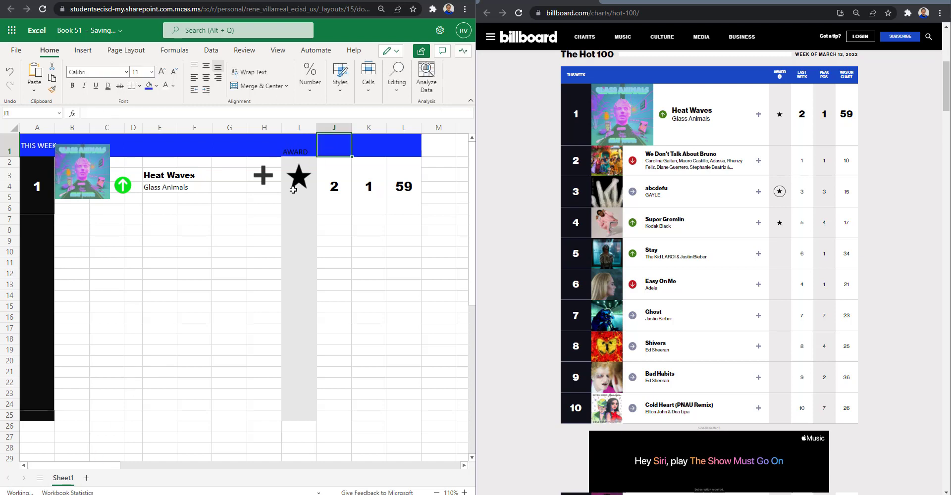
{"action": "type", "text": "LAST WEEK"}
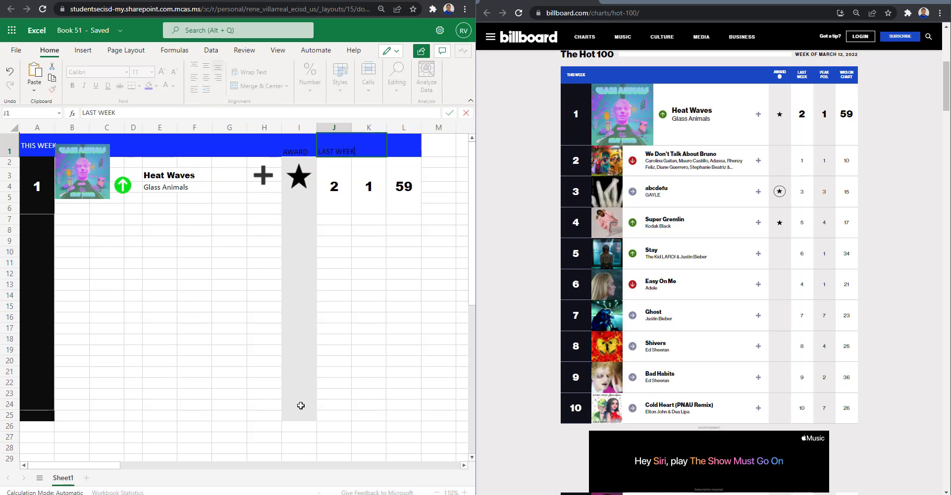
{"action": "left_click", "coordinate": [337, 316]}
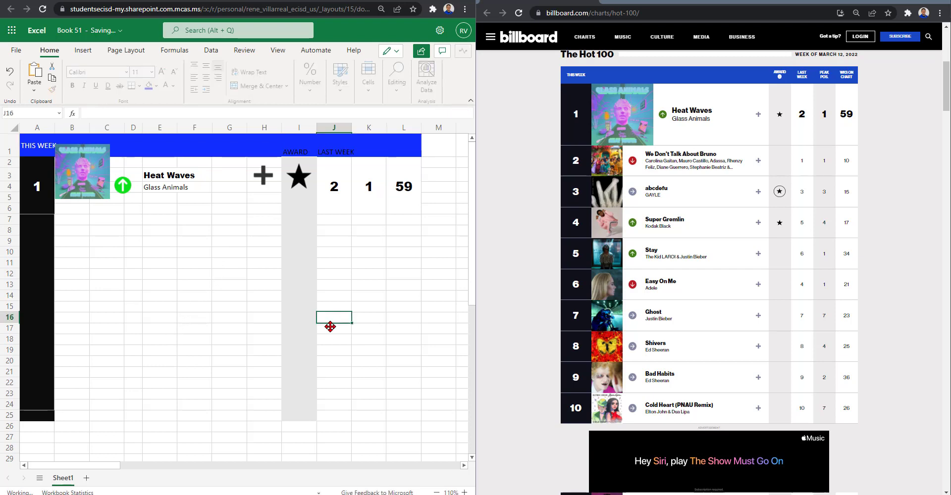
{"action": "left_click", "coordinate": [366, 146]}
{"action": "type", "text": "PEAK POLL"}
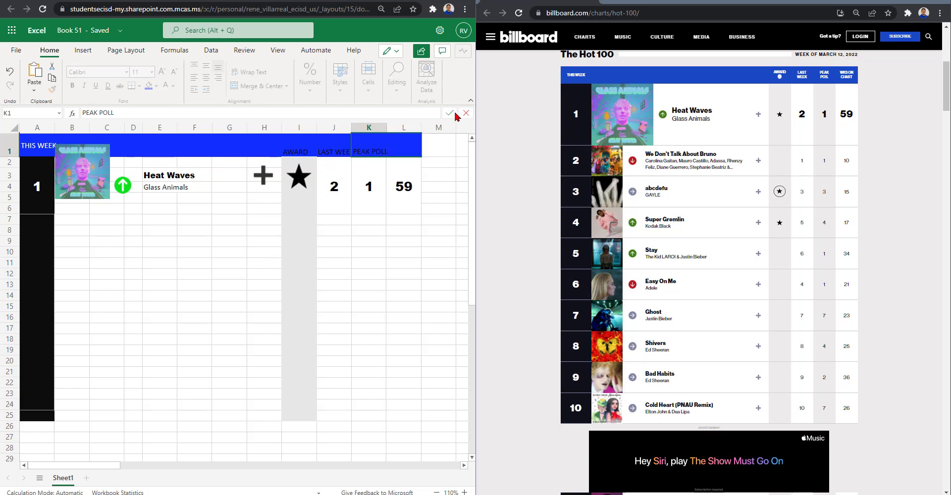
Step: Enter the heading WKS ON CHART in cell L1
{"action": "left_click", "coordinate": [420, 155]}
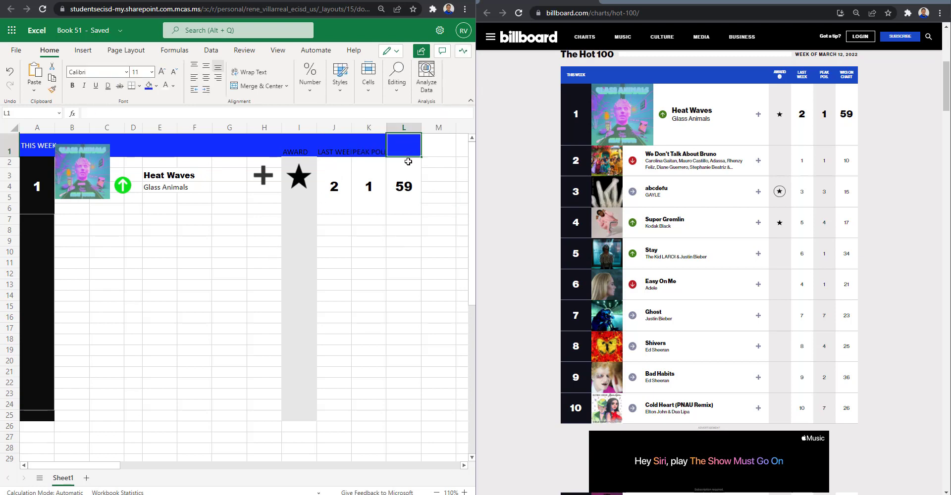
{"action": "type", "text": "WKS ON CHAR"}
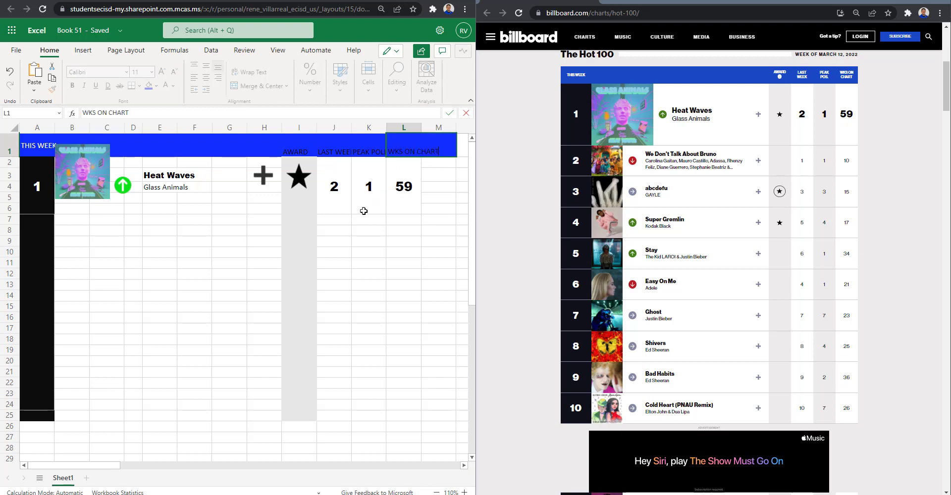
{"action": "type", "text": "T"}
{"action": "left_click", "coordinate": [365, 211]}
Step: Give the headings AWARD through WKS ON CHART in row 1 white text, text wrapping, and vertical and horizontal centring
{"action": "left_click_drag", "start_coordinate": [297, 143], "coordinate": [436, 144]}
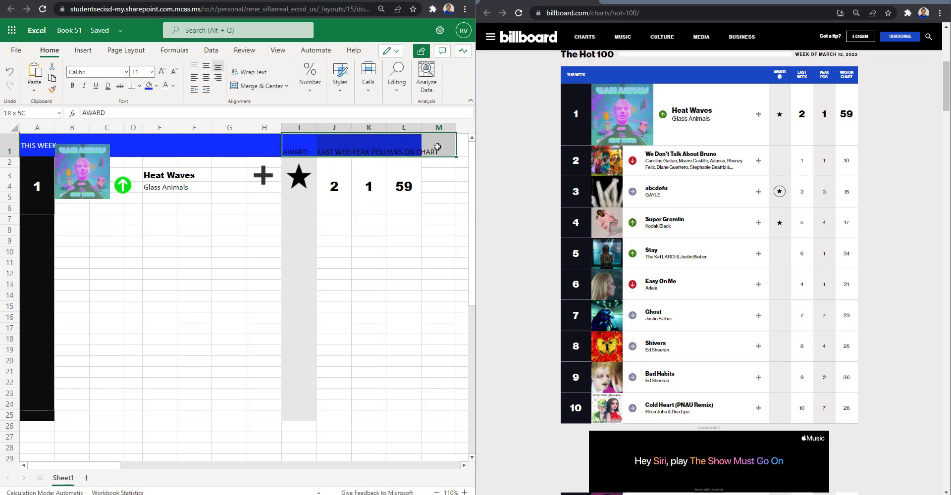
{"action": "left_click", "coordinate": [166, 85]}
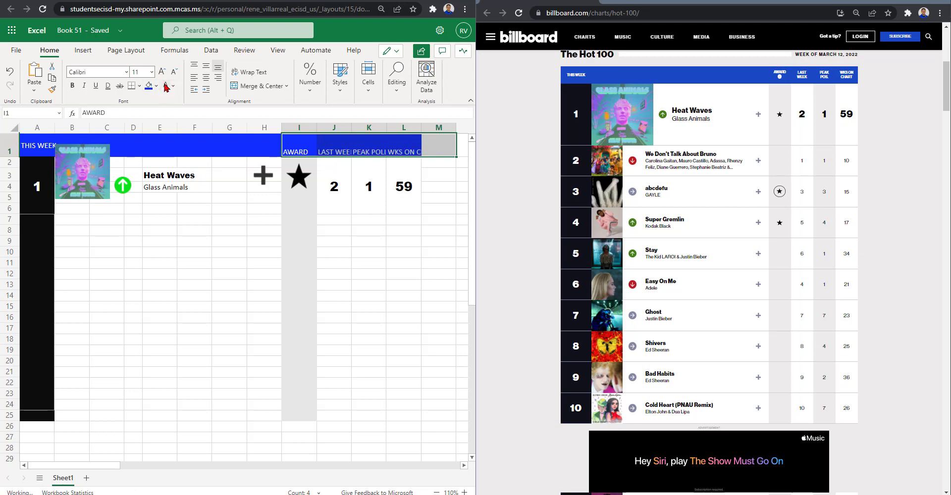
{"action": "left_click", "coordinate": [206, 65]}
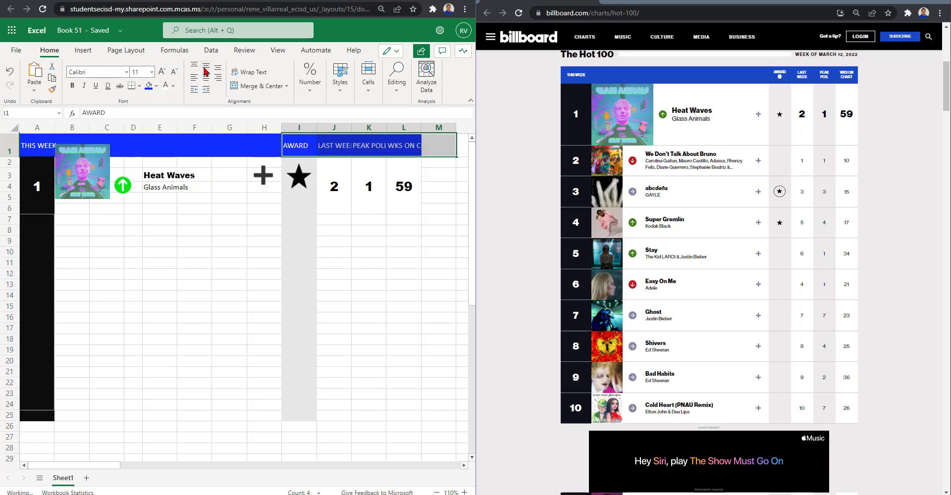
{"action": "left_click", "coordinate": [249, 72]}
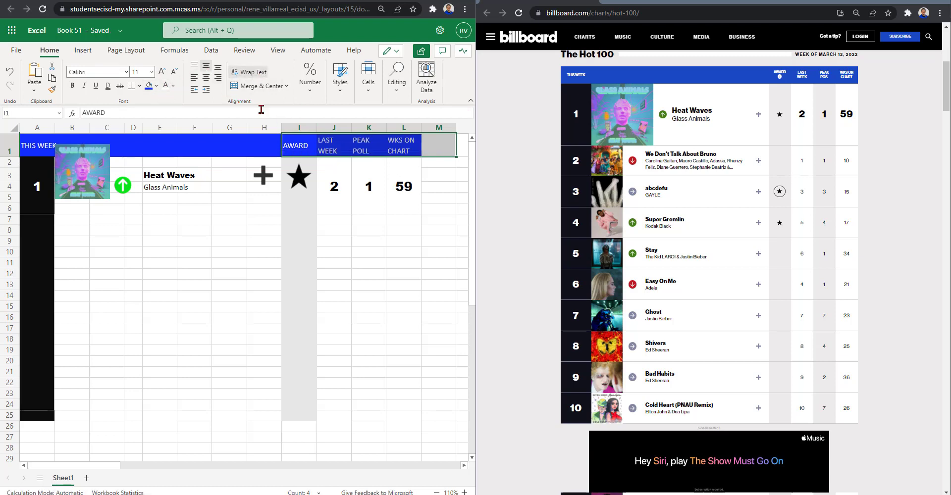
{"action": "left_click", "coordinate": [206, 78]}
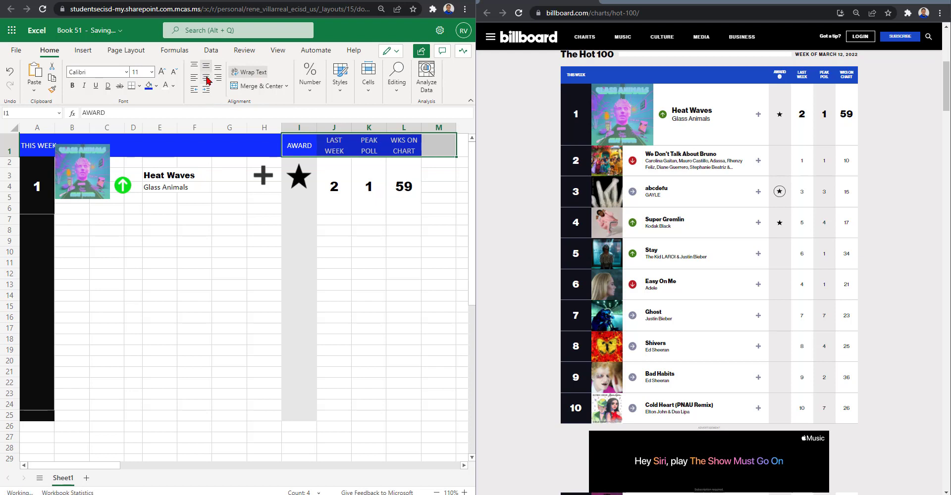
{"action": "left_click", "coordinate": [375, 201]}
{"action": "left_click", "coordinate": [437, 207]}
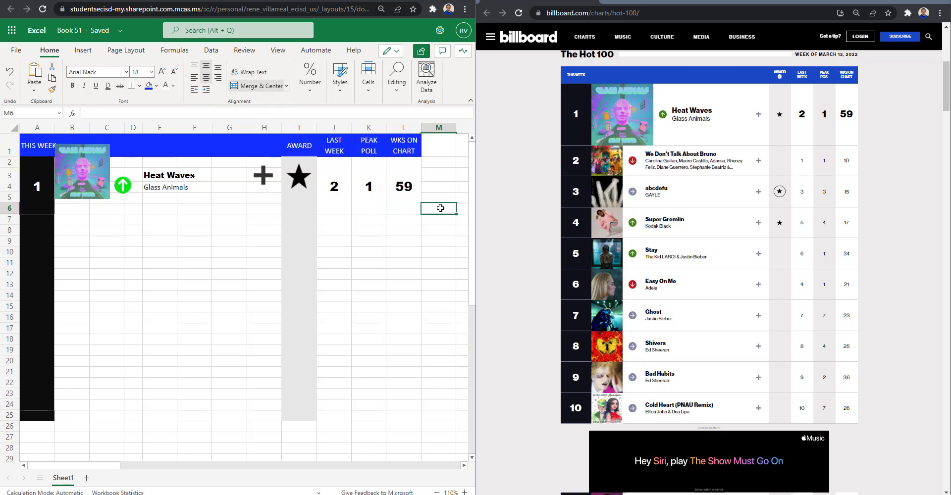
Step: Fill the PEAK POLL column from K2 to K25 with the same light grey as the AWARD column
{"action": "left_click_drag", "start_coordinate": [371, 170], "coordinate": [367, 416]}
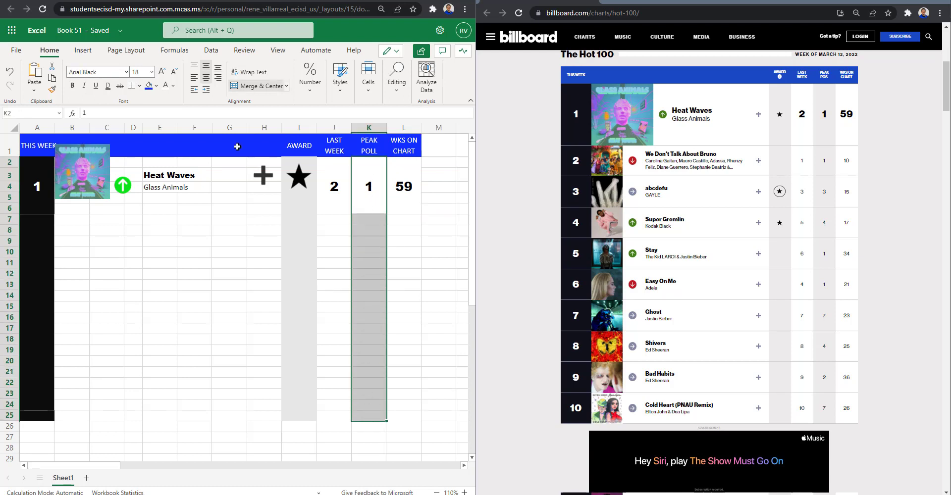
{"action": "left_click", "coordinate": [156, 89]}
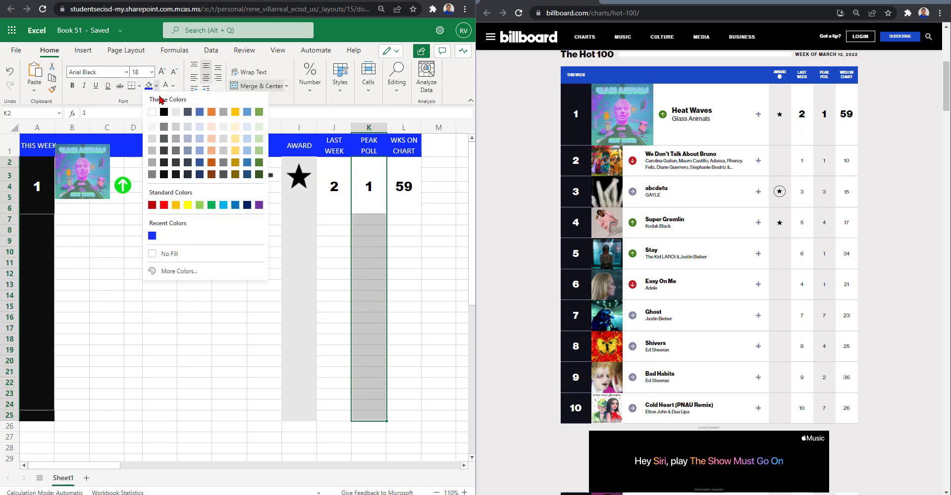
{"action": "left_click", "coordinate": [184, 112]}
{"action": "left_click", "coordinate": [395, 276]}
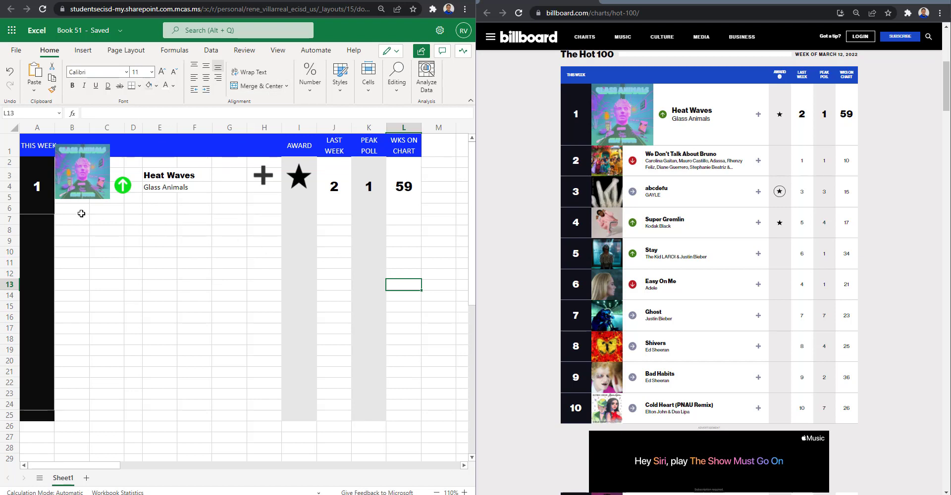
Step: Add a grey bottom border under the Heat Waves entry across A2:L6
{"action": "left_click_drag", "start_coordinate": [49, 210], "coordinate": [408, 209]}
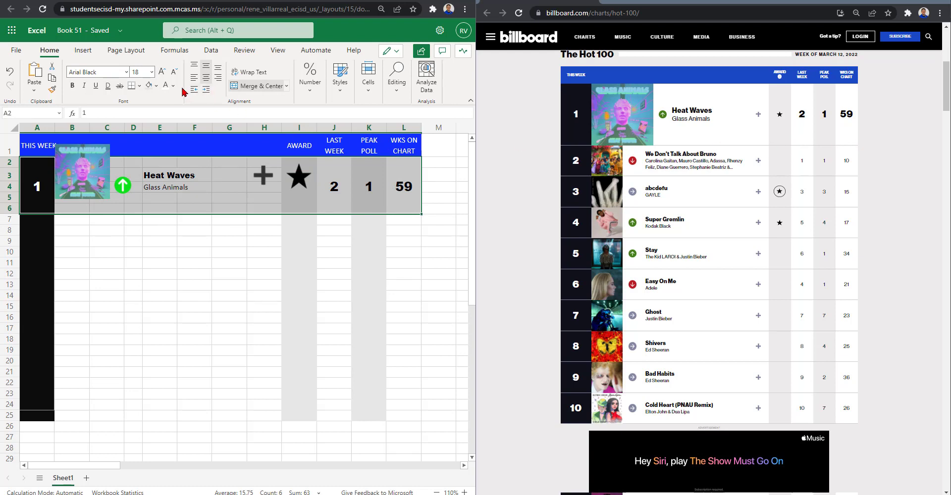
{"action": "left_click", "coordinate": [140, 85]}
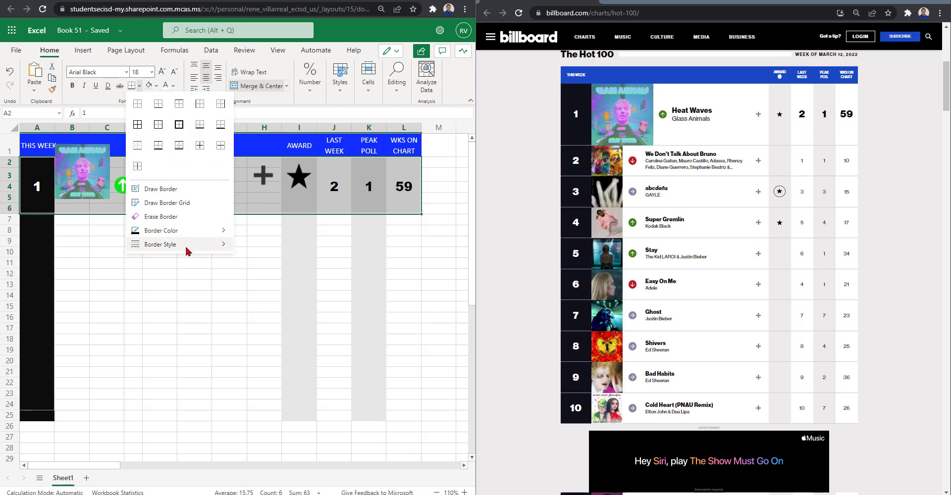
{"action": "mouse_move", "coordinate": [201, 234]}
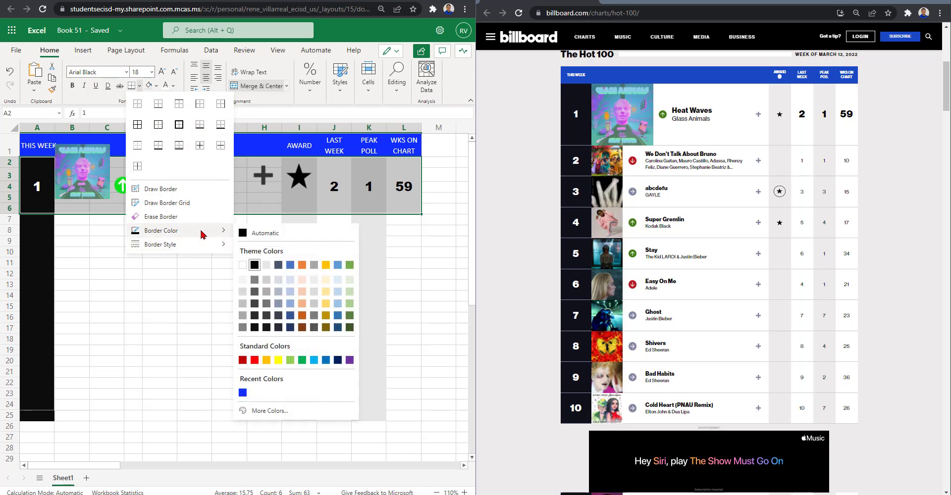
{"action": "left_click", "coordinate": [267, 295]}
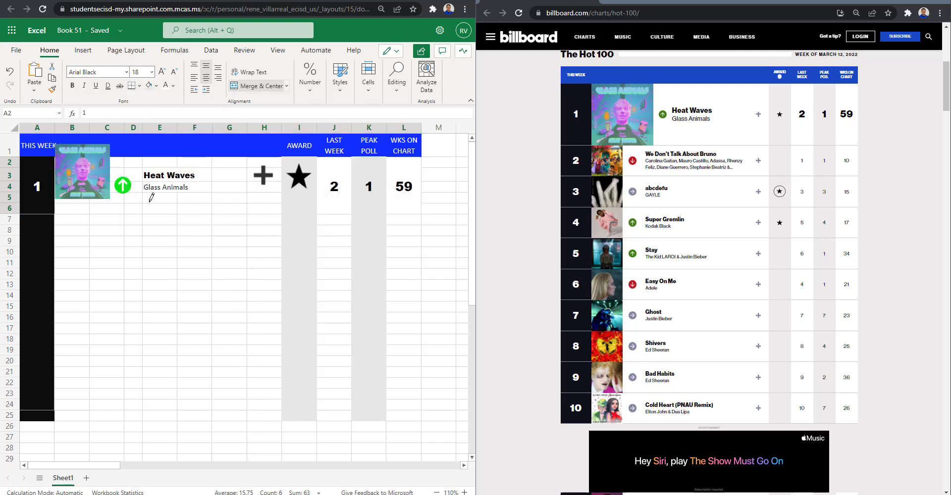
{"action": "left_click", "coordinate": [132, 86]}
{"action": "left_click", "coordinate": [177, 246]}
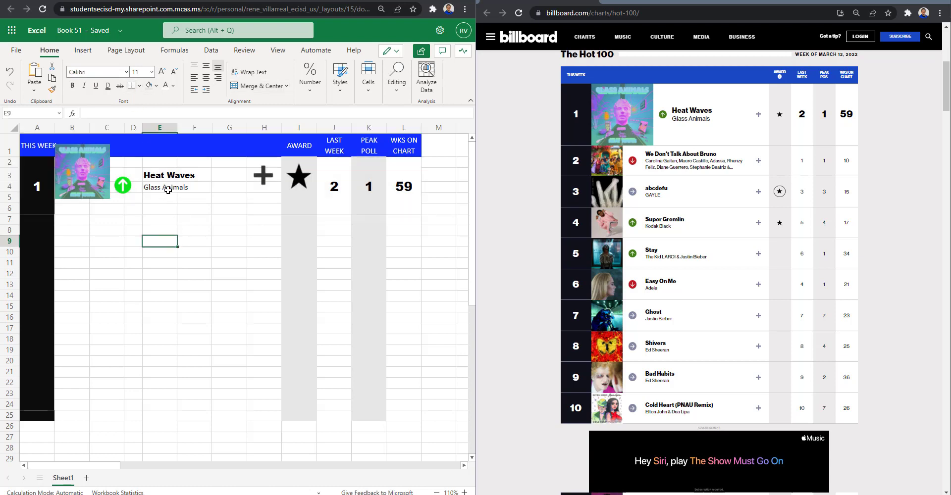
Step: Move the Heat Waves cover picture down so it sits just below the heading row, beside the number 1
{"action": "left_click", "coordinate": [275, 261]}
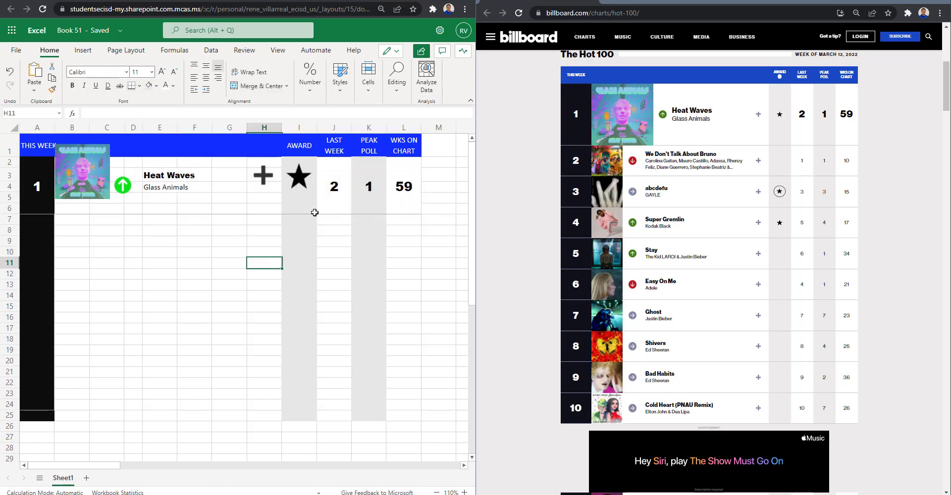
{"action": "left_click_drag", "start_coordinate": [74, 179], "coordinate": [73, 188]}
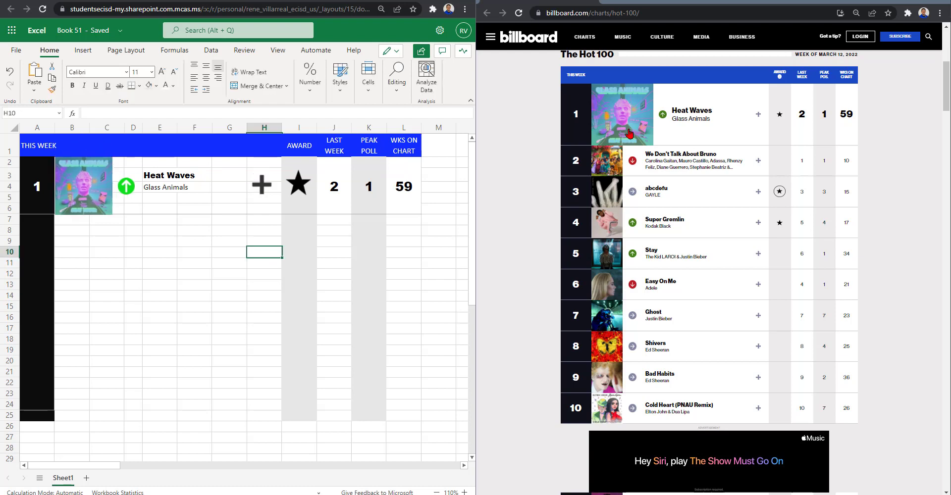
Step: Copy the We Don't Talk About Bruno cover from the Billboard page and place it in column B across rows 7 to 9
{"action": "right_click", "coordinate": [600, 159]}
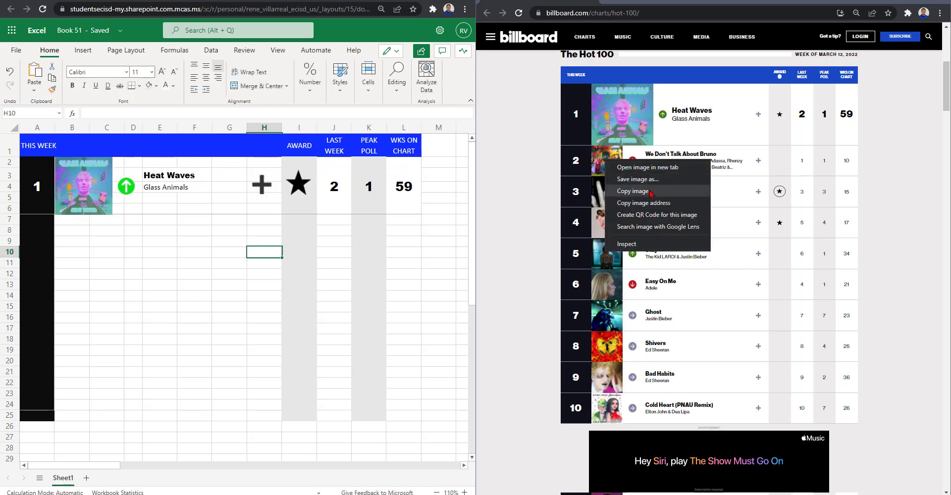
{"action": "left_click", "coordinate": [628, 192]}
{"action": "right_click", "coordinate": [78, 238]}
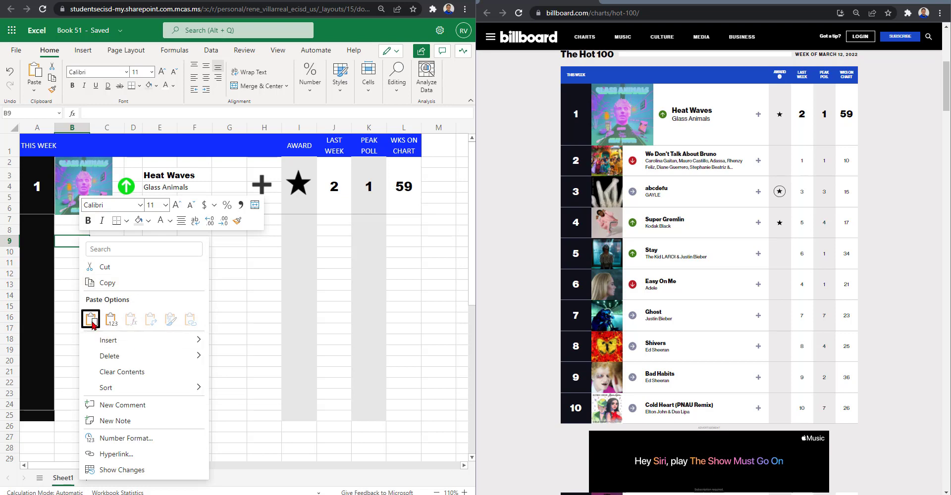
{"action": "left_click", "coordinate": [91, 321]}
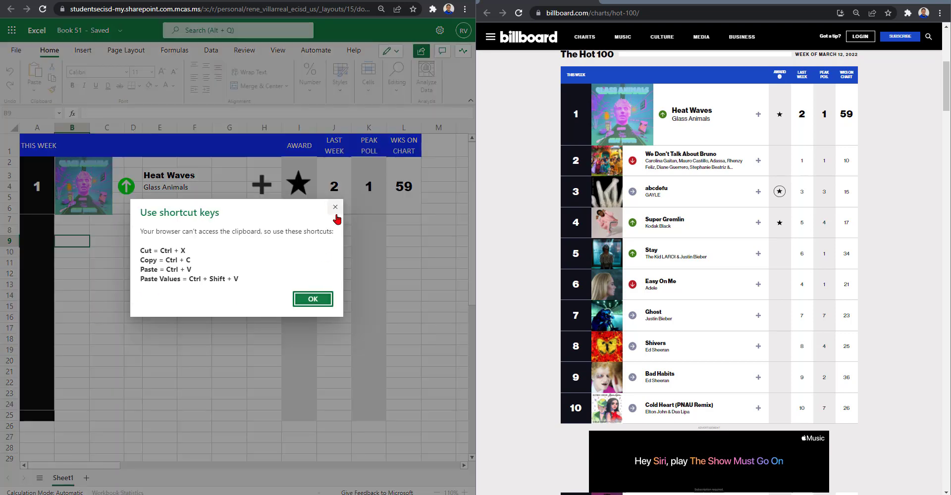
{"action": "left_click", "coordinate": [335, 210]}
{"action": "key", "text": "ctrl+v"}
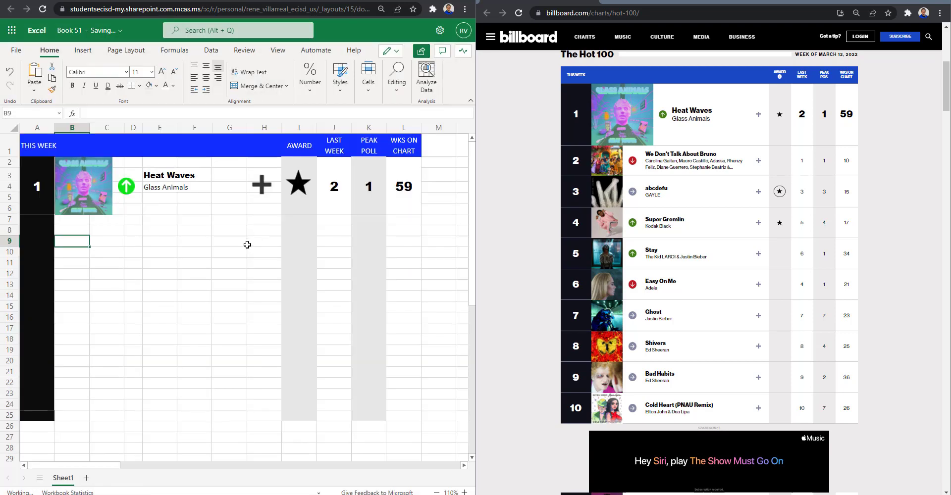
{"action": "left_click_drag", "start_coordinate": [144, 328], "coordinate": [72, 229]}
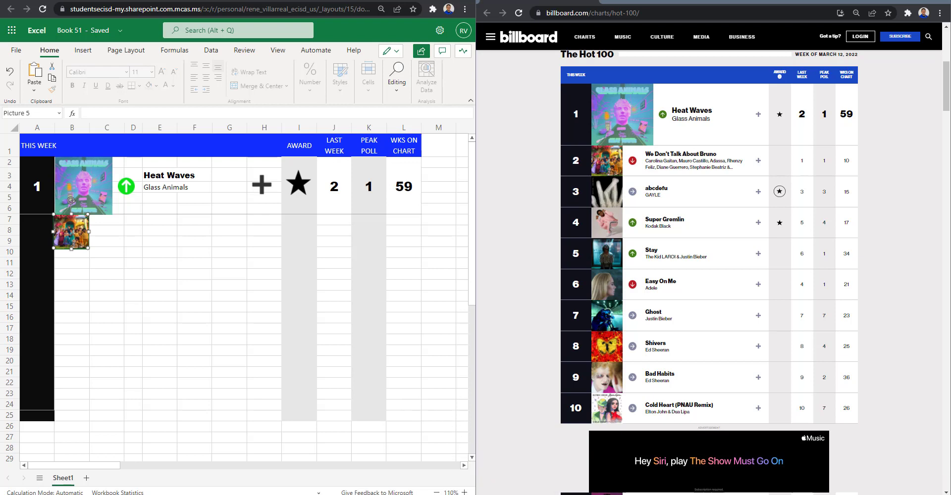
{"action": "left_click", "coordinate": [234, 256]}
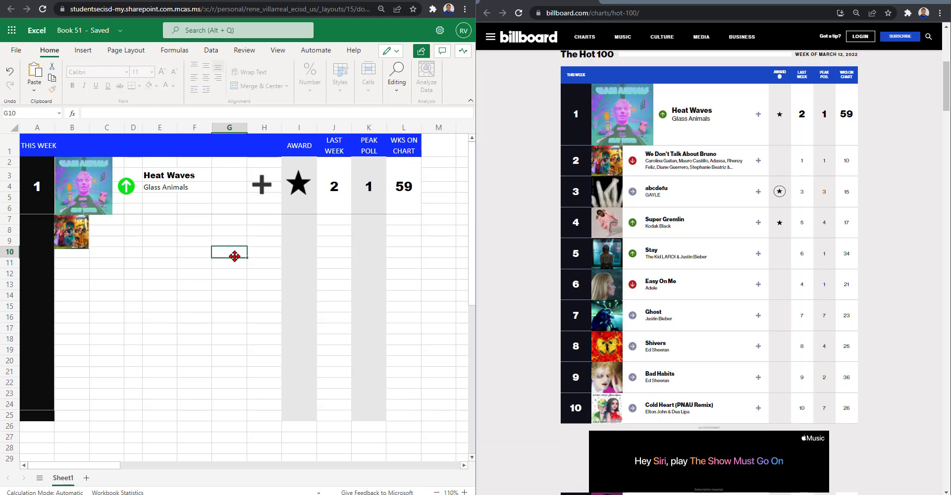
Step: Insert the red down-arrow picture 1533547 from the desktop folder and shrink it to icon size near E13
{"action": "double_click", "coordinate": [332, 4]}
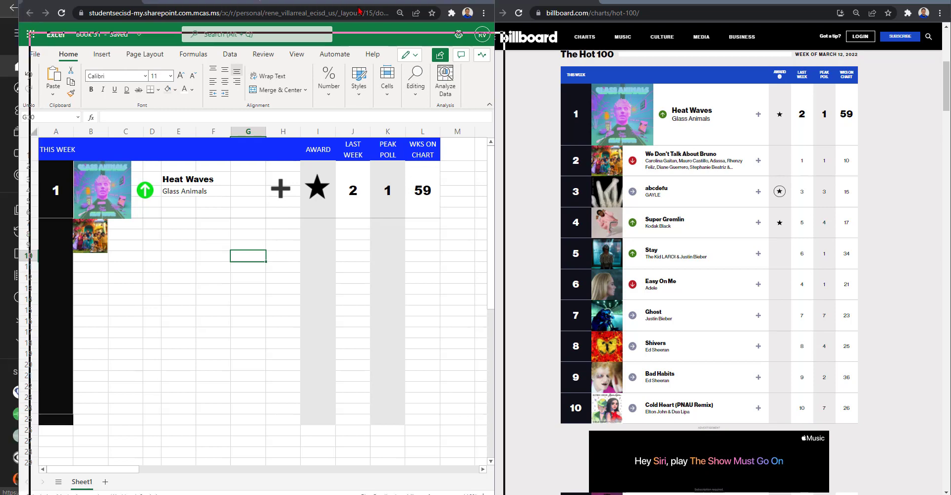
{"action": "left_click", "coordinate": [83, 50]}
{"action": "left_click", "coordinate": [129, 77]}
{"action": "left_click", "coordinate": [151, 120]}
{"action": "left_click", "coordinate": [289, 79]}
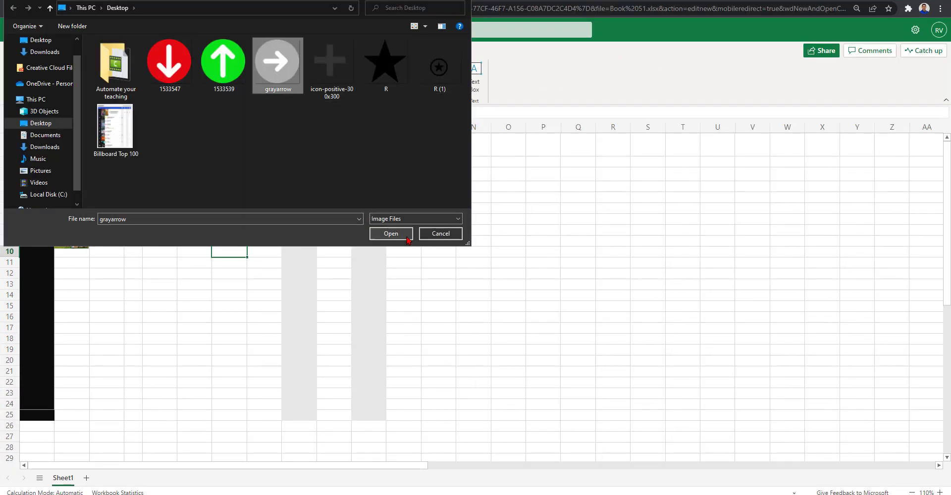
{"action": "left_click", "coordinate": [170, 69]}
{"action": "left_click", "coordinate": [400, 234]}
{"action": "left_click", "coordinate": [128, 77]}
{"action": "left_click", "coordinate": [151, 119]}
{"action": "double_click", "coordinate": [157, 92]}
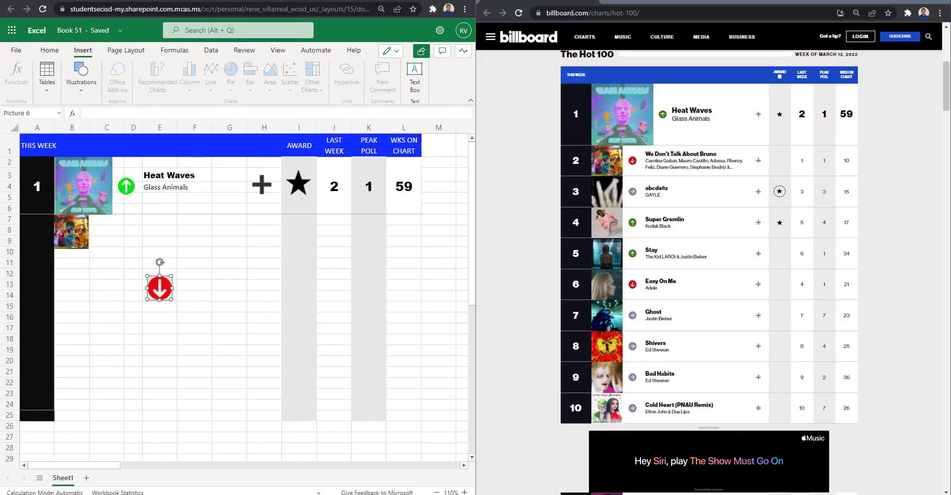
Step: Insert the picture grayarrow from the desktop folder, shrink it to icon size and place it near E17
{"action": "double_click", "coordinate": [275, 1]}
{"action": "left_click", "coordinate": [125, 79]}
{"action": "left_click", "coordinate": [145, 117]}
{"action": "left_click", "coordinate": [276, 62]}
{"action": "left_click", "coordinate": [384, 234]}
{"action": "left_click_drag", "start_coordinate": [475, 243], "coordinate": [281, 366]}
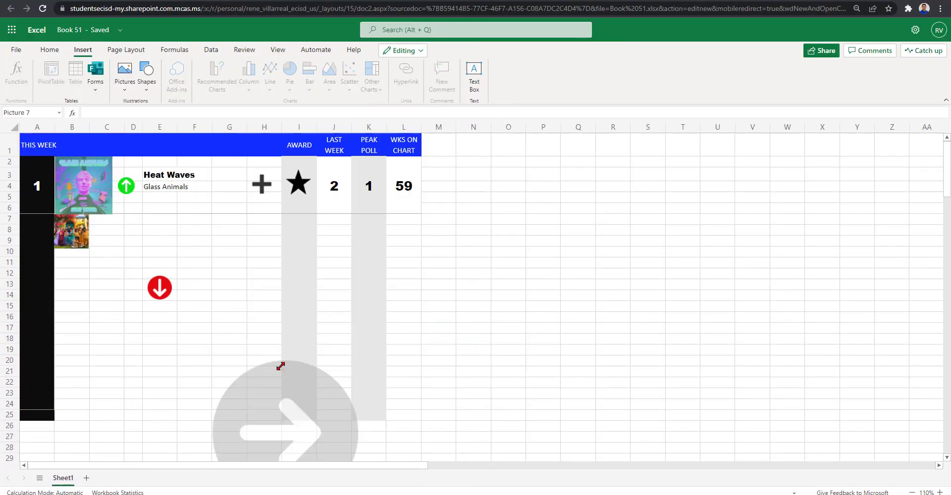
{"action": "left_click_drag", "start_coordinate": [284, 431], "coordinate": [261, 304]}
{"action": "left_click_drag", "start_coordinate": [329, 239], "coordinate": [216, 352]}
{"action": "left_click_drag", "start_coordinate": [202, 365], "coordinate": [156, 328]}
Step: Insert the circled-star picture R (1) from the desktop folder, shrink it to icon size and place it near H10
{"action": "left_click", "coordinate": [125, 80]}
{"action": "left_click", "coordinate": [144, 117]}
{"action": "left_click", "coordinate": [440, 65]}
{"action": "left_click", "coordinate": [390, 233]}
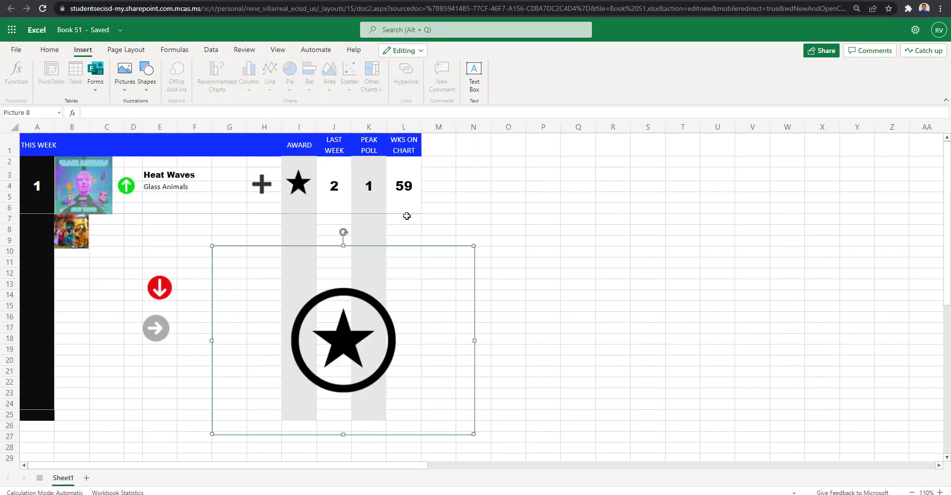
{"action": "left_click", "coordinate": [452, 252]}
{"action": "left_click_drag", "start_coordinate": [476, 245], "coordinate": [272, 391]}
{"action": "left_click_drag", "start_coordinate": [242, 413], "coordinate": [255, 250]}
{"action": "left_click", "coordinate": [215, 263]}
{"action": "double_click", "coordinate": [276, 1]}
Step: Place the red down arrow beside the second cover and enter the title We Don't Talk About Bruno in D7
{"action": "left_click_drag", "start_coordinate": [159, 288], "coordinate": [104, 230]}
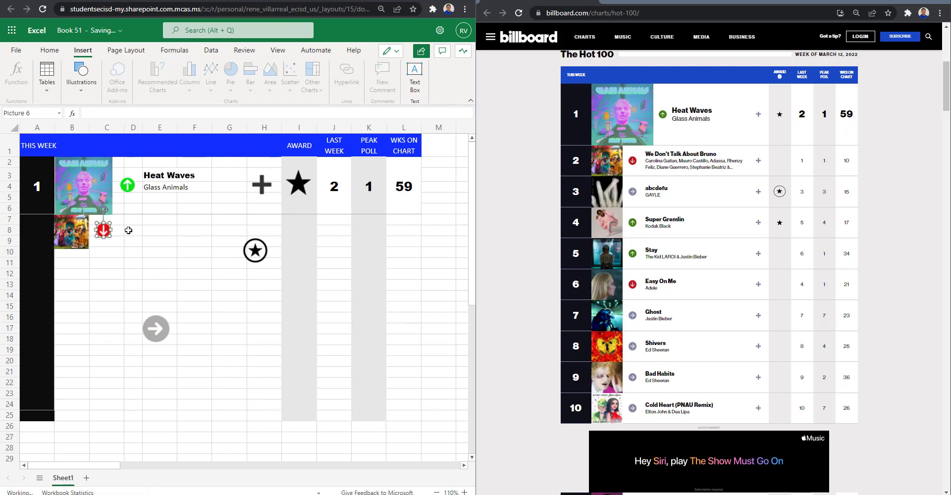
{"action": "double_click", "coordinate": [129, 230]}
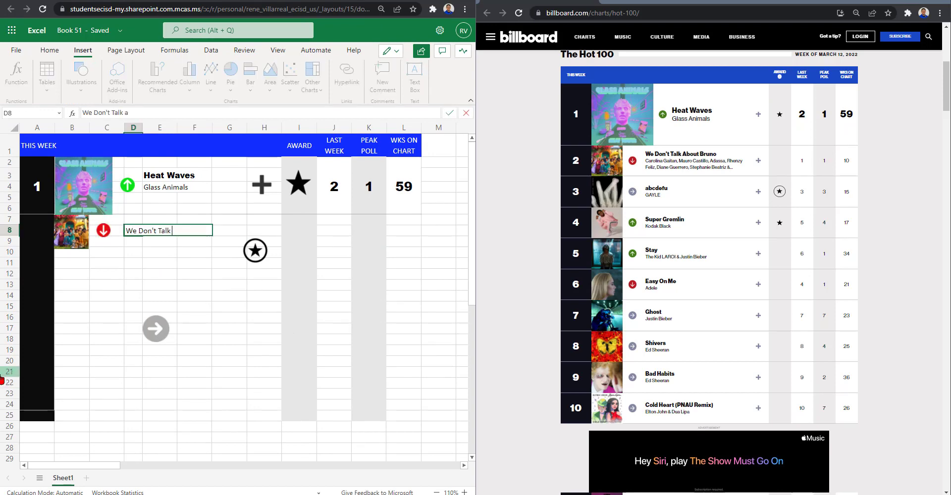
{"action": "left_click", "coordinate": [138, 239]}
{"action": "right_click", "coordinate": [136, 232]}
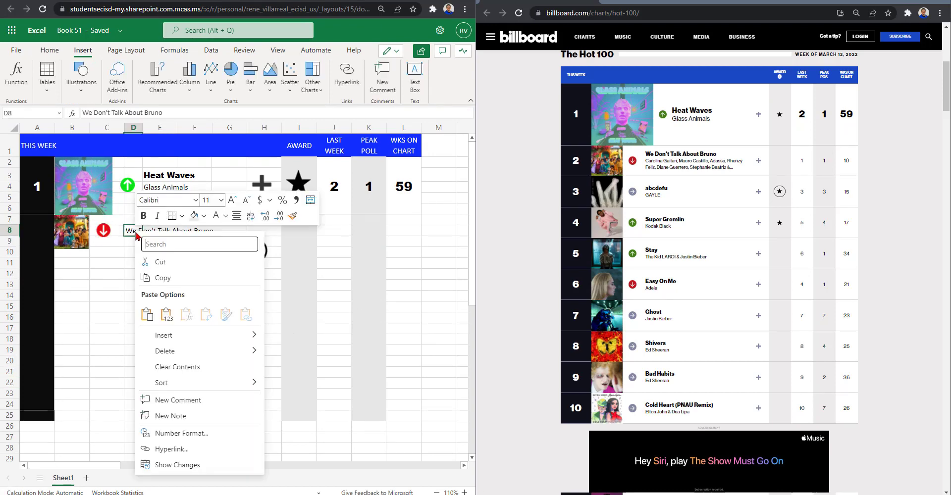
{"action": "left_click", "coordinate": [158, 261]}
{"action": "right_click", "coordinate": [132, 220]}
{"action": "left_click", "coordinate": [142, 304]}
Step: Enter the artists Carolina Gaitan, Mauro Castillo, Adassa, Rhenzy in D8 and reduce the font size to 8
{"action": "left_click", "coordinate": [138, 232]}
{"action": "type", "text": "Carolina Gaitan, Mauro Castillo, Adassa, R"}
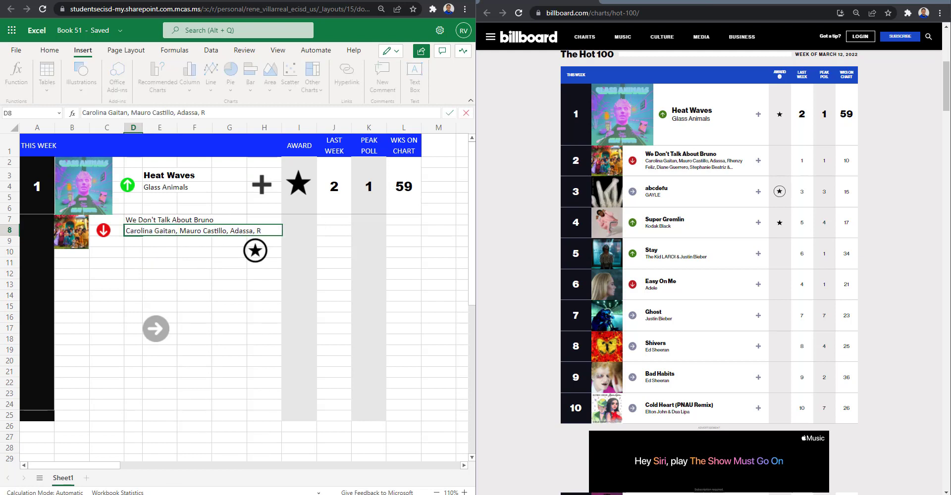
{"action": "key", "text": "Return"}
{"action": "left_click", "coordinate": [134, 231]}
{"action": "left_click", "coordinate": [49, 51]}
{"action": "left_click", "coordinate": [173, 74]}
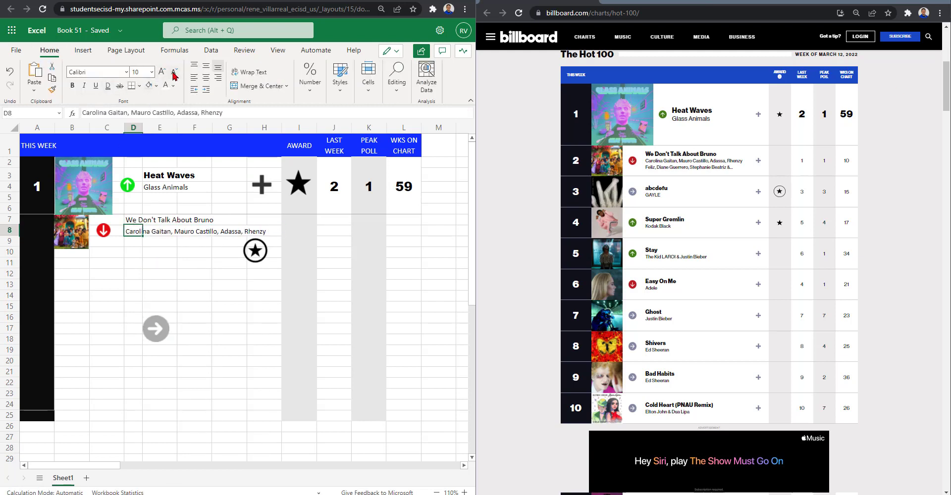
{"action": "left_click", "coordinate": [174, 74]}
{"action": "left_click", "coordinate": [174, 74]}
Step: Set D9 to font size 8 and enter the remaining artists Feliz, Diane Guerrero, Stephanie Beatriz &..
{"action": "left_click", "coordinate": [135, 242]}
{"action": "left_click", "coordinate": [174, 73]}
{"action": "left_click", "coordinate": [174, 73]}
{"action": "type", "text": "F"}
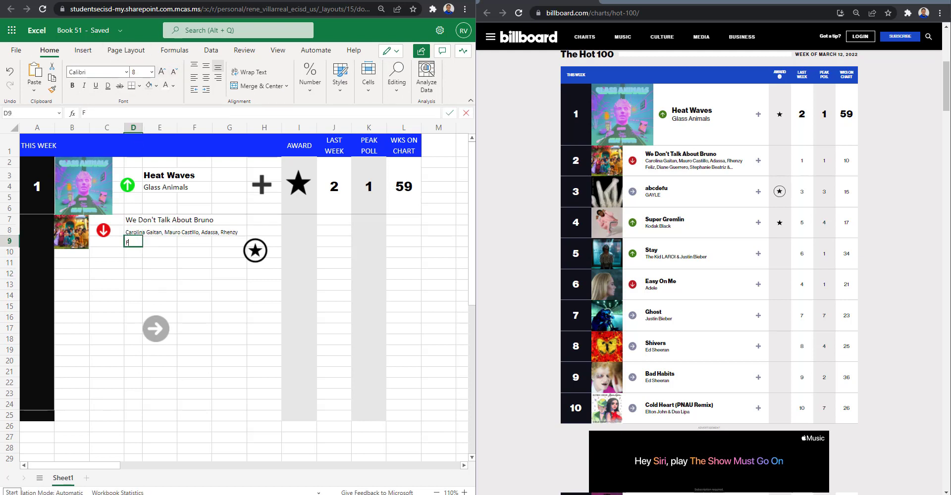
{"action": "type", "text": "eliz, Diane Guerrero, Stephanie Beatriz &..."}
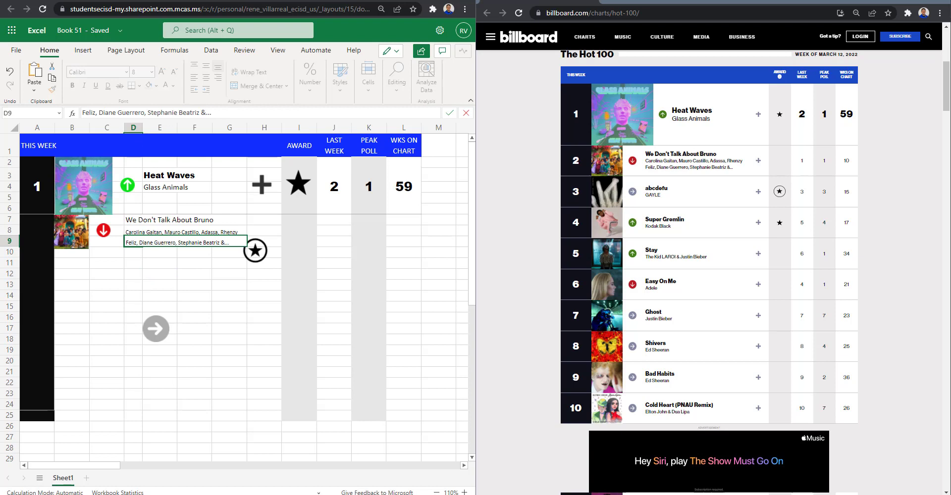
{"action": "left_click", "coordinate": [159, 296]}
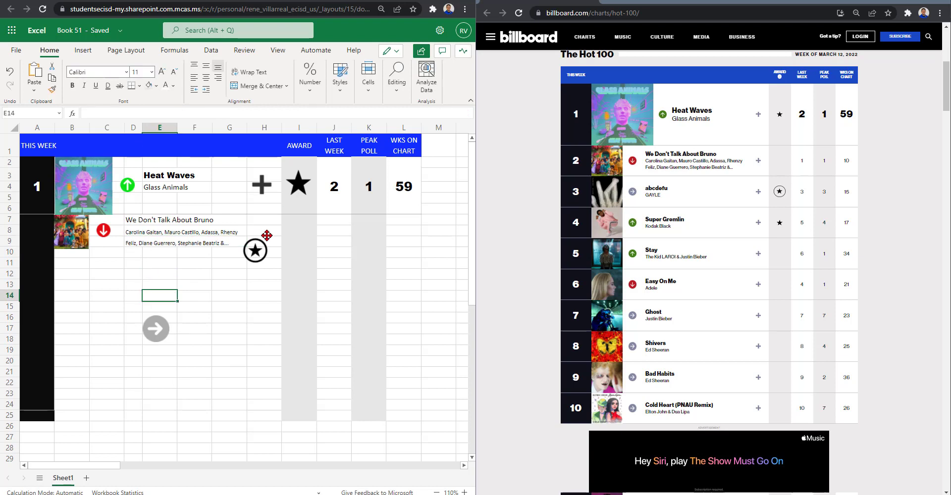
Step: Move the circled star out of the way and copy the plus sign from the first song to the second song's row
{"action": "right_click", "coordinate": [269, 180]}
{"action": "left_click", "coordinate": [295, 225]}
{"action": "right_click", "coordinate": [365, 264]}
{"action": "left_click", "coordinate": [249, 105]}
{"action": "left_click_drag", "start_coordinate": [255, 251], "coordinate": [216, 338]}
{"action": "left_click_drag", "start_coordinate": [366, 273], "coordinate": [263, 236]}
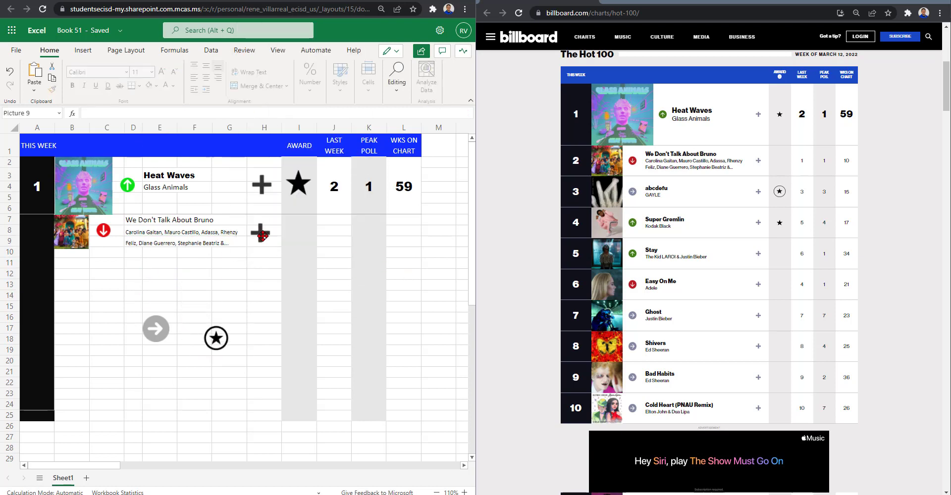
Step: Shrink the plus signs of both songs and the star in the award column slightly
{"action": "left_click_drag", "start_coordinate": [248, 197], "coordinate": [253, 192]}
{"action": "left_click_drag", "start_coordinate": [265, 182], "coordinate": [297, 186]}
{"action": "left_click", "coordinate": [299, 185]}
{"action": "left_click", "coordinate": [260, 233]}
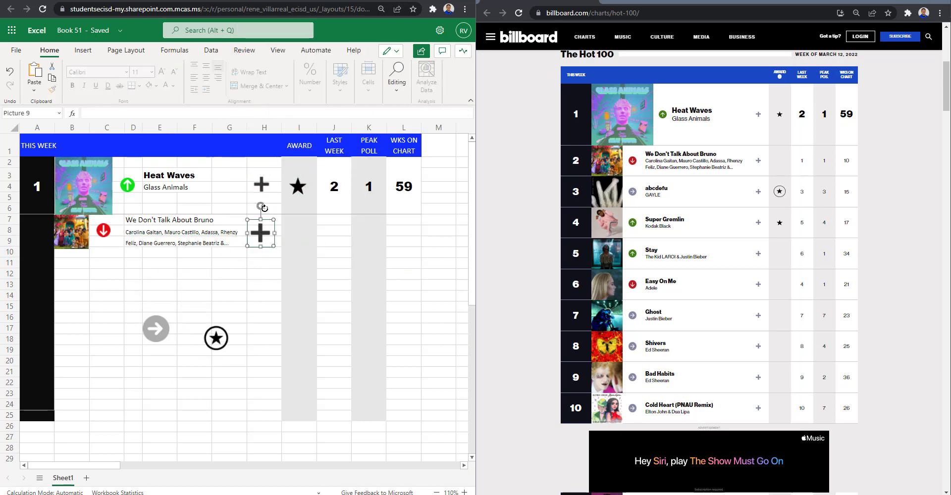
{"action": "left_click_drag", "start_coordinate": [247, 246], "coordinate": [252, 241]}
{"action": "left_click", "coordinate": [299, 219]}
Step: Enter 1 in J8 for last week and 1 in K8 for peak position, both centred
{"action": "left_click", "coordinate": [339, 240]}
{"action": "left_click", "coordinate": [349, 231]}
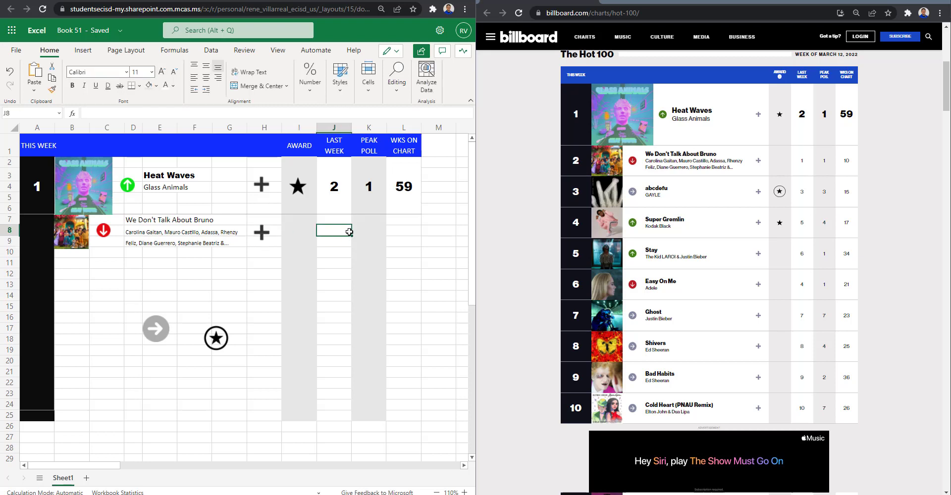
{"action": "type", "text": "1"}
{"action": "left_click", "coordinate": [206, 77]}
{"action": "left_click", "coordinate": [368, 251]}
{"action": "left_click", "coordinate": [371, 232]}
{"action": "type", "text": "1"}
{"action": "left_click", "coordinate": [261, 232]}
{"action": "left_click", "coordinate": [374, 234]}
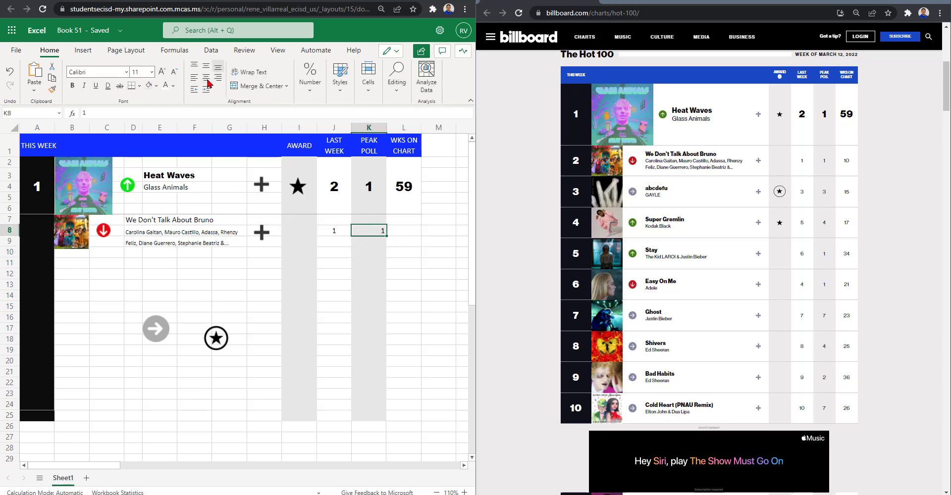
{"action": "left_click", "coordinate": [206, 78]}
Step: Enter 10 in L8 as the second song's weeks on chart and centre it
{"action": "left_click", "coordinate": [406, 231]}
{"action": "type", "text": "10"}
{"action": "left_click", "coordinate": [408, 231]}
{"action": "left_click", "coordinate": [206, 79]}
Step: Add a bottom border under A9:L9 and shrink the second album cover slightly to fit above it
{"action": "left_click", "coordinate": [265, 260]}
{"action": "left_click_drag", "start_coordinate": [31, 245], "coordinate": [404, 242]}
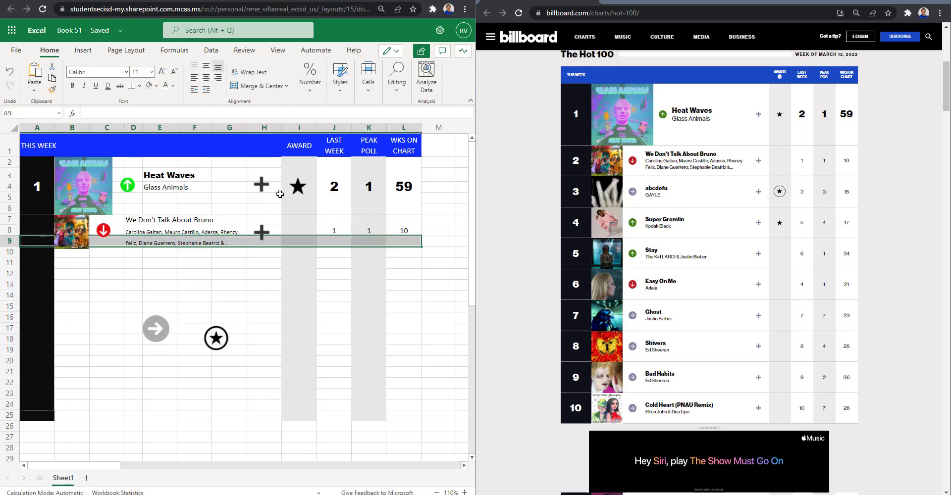
{"action": "left_click", "coordinate": [146, 296]}
{"action": "left_click", "coordinate": [76, 239]}
{"action": "left_click_drag", "start_coordinate": [89, 248], "coordinate": [86, 246]}
{"action": "left_click", "coordinate": [74, 274]}
Step: Enter rank 2 in the merged cell A7:A9, centred, in Arial Black with a larger font size
{"action": "left_click", "coordinate": [43, 229]}
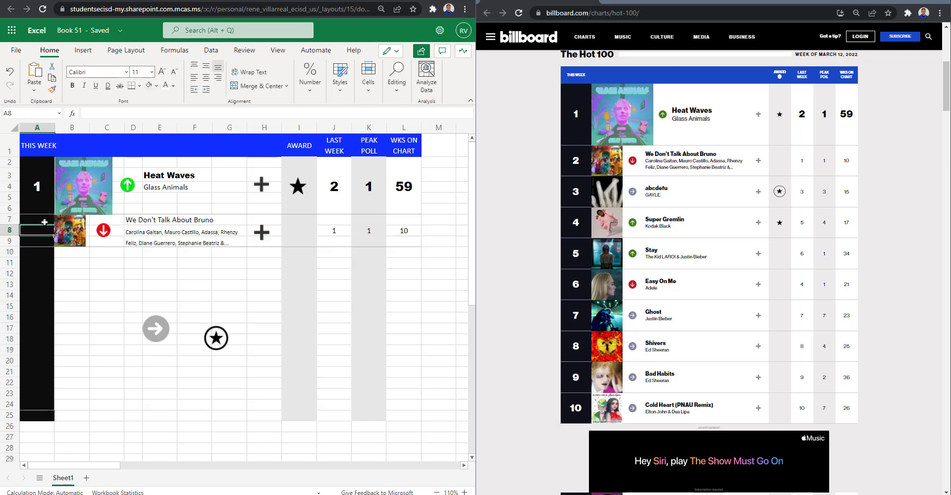
{"action": "left_click", "coordinate": [206, 66]}
{"action": "type", "text": "2"}
{"action": "left_click", "coordinate": [88, 259]}
{"action": "left_click", "coordinate": [39, 231]}
{"action": "left_click", "coordinate": [162, 73]}
{"action": "left_click", "coordinate": [126, 72]}
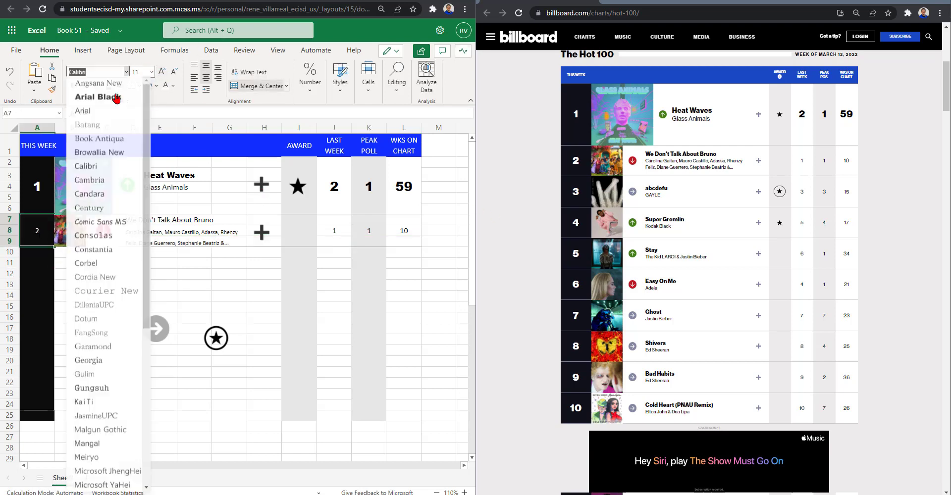
{"action": "left_click", "coordinate": [116, 96]}
{"action": "double_click", "coordinate": [161, 73]}
Step: Merge A10:A12 and enter rank 3, centred, in Arial Black at font size 18
{"action": "left_click_drag", "start_coordinate": [41, 254], "coordinate": [41, 271]}
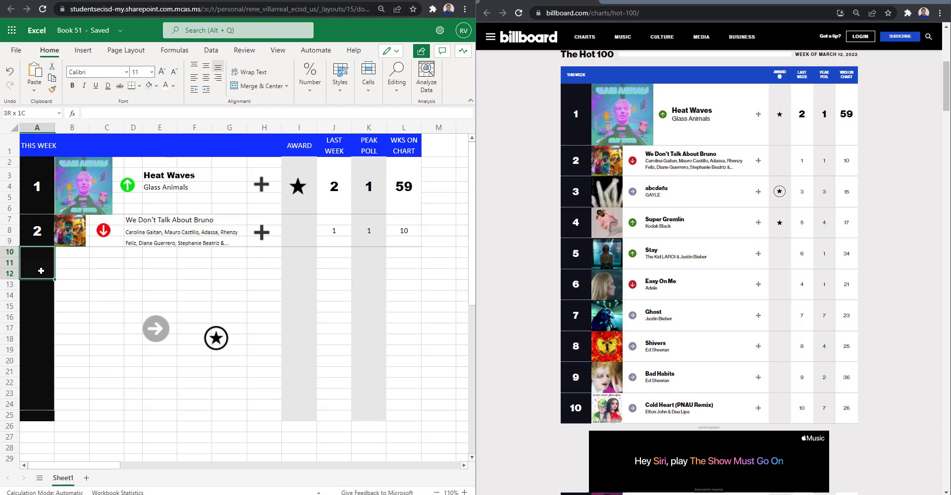
{"action": "left_click", "coordinate": [208, 66]}
{"action": "type", "text": "3"}
{"action": "left_click", "coordinate": [91, 268]}
{"action": "left_click", "coordinate": [39, 264]}
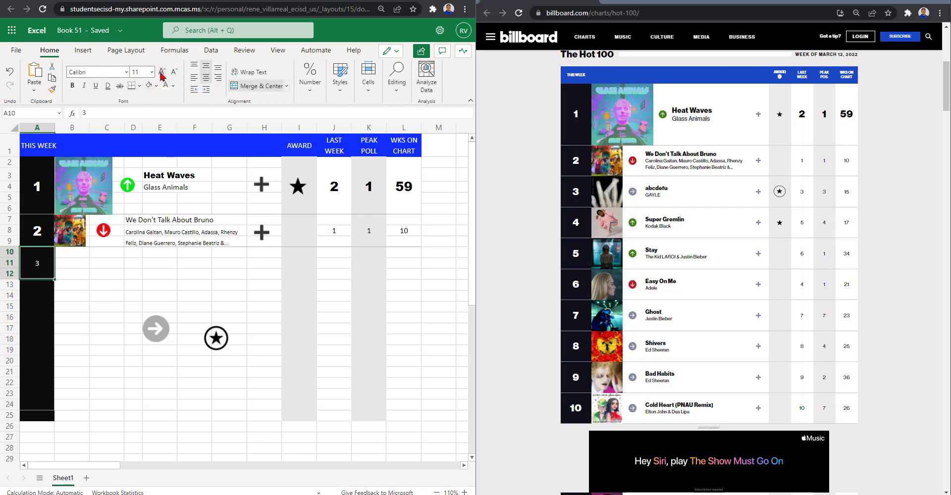
{"action": "left_click", "coordinate": [126, 72]}
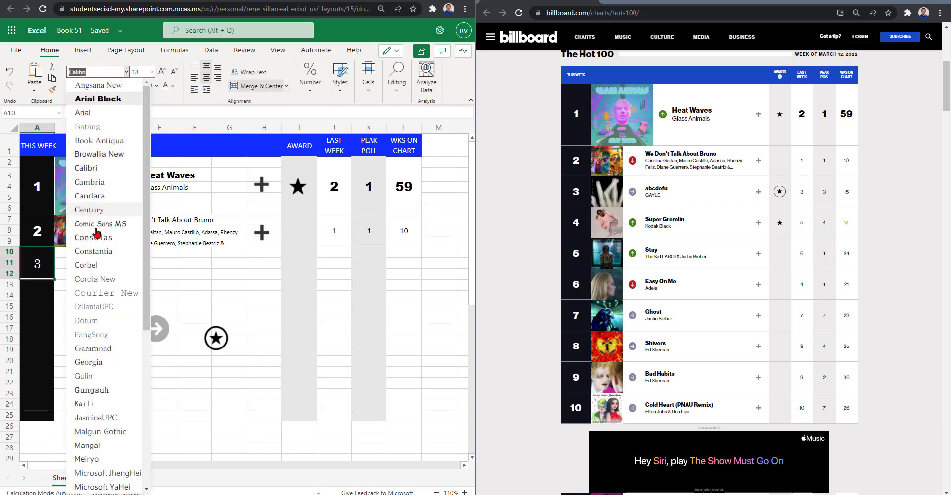
{"action": "left_click", "coordinate": [98, 100]}
{"action": "left_click", "coordinate": [38, 285]}
{"action": "left_click", "coordinate": [37, 265]}
{"action": "left_click", "coordinate": [127, 72]}
{"action": "left_click", "coordinate": [98, 99]}
Step: Enter 4 as the next rank in column A at A13
{"action": "left_click", "coordinate": [38, 284]}
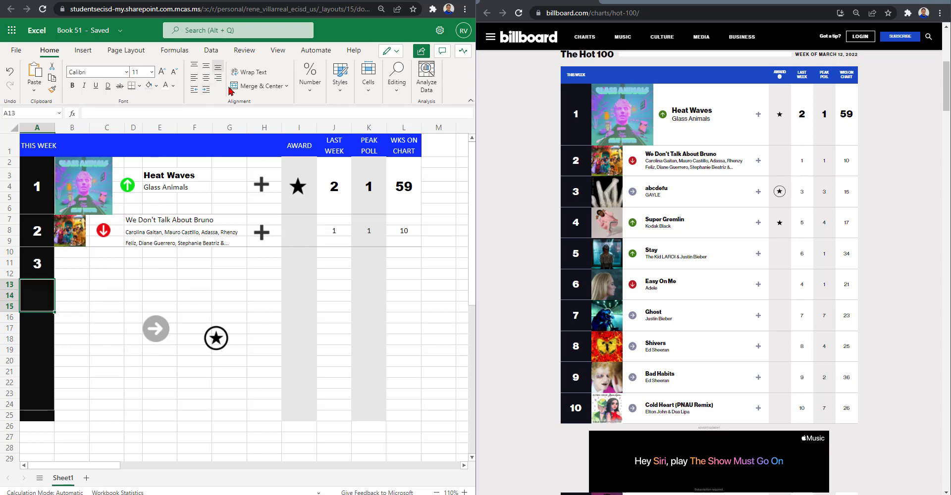
{"action": "type", "text": "4"}
{"action": "key", "text": "Return"}
{"action": "left_click", "coordinate": [44, 299]}
{"action": "scroll", "coordinate": [114, 251], "scroll_direction": "down", "scroll_amount": 2}
{"action": "left_click", "coordinate": [108, 208]}
{"action": "left_click_drag", "start_coordinate": [49, 206], "coordinate": [36, 465]}
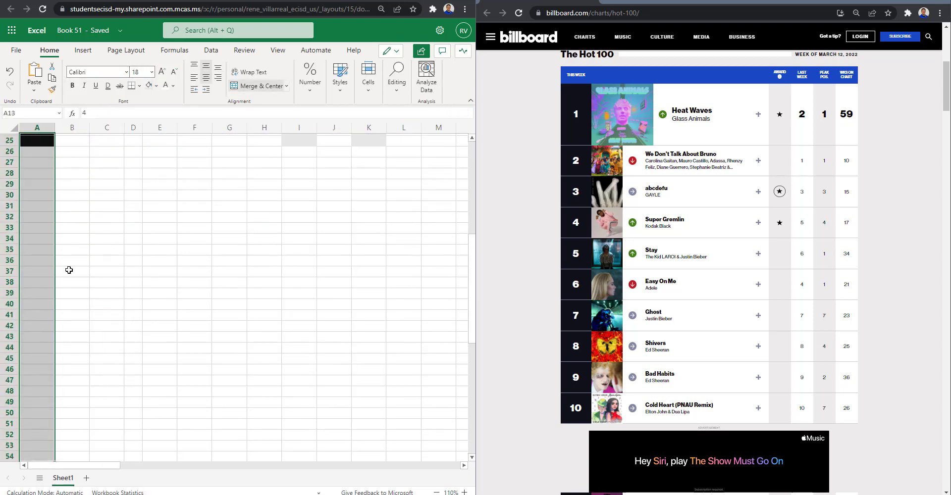
{"action": "left_click", "coordinate": [252, 87]}
{"action": "left_click", "coordinate": [251, 86]}
{"action": "left_click", "coordinate": [10, 71]}
Step: Merge and centre A13:A15 and set rank 4 in Arial Black
{"action": "left_click_drag", "start_coordinate": [40, 285], "coordinate": [40, 306]}
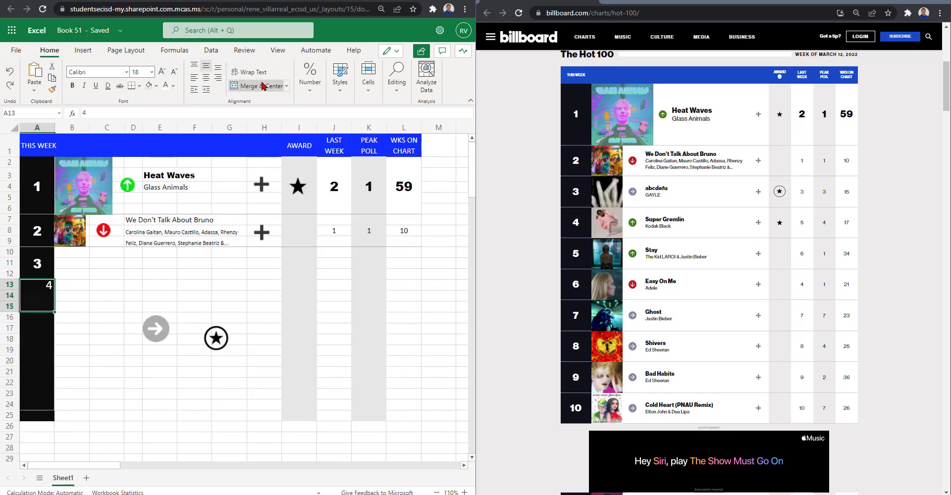
{"action": "left_click", "coordinate": [262, 86]}
{"action": "left_click", "coordinate": [127, 72]}
{"action": "left_click", "coordinate": [109, 99]}
{"action": "left_click", "coordinate": [127, 72]}
{"action": "left_click", "coordinate": [111, 99]}
{"action": "left_click", "coordinate": [107, 330]}
{"action": "left_click", "coordinate": [38, 296]}
{"action": "left_click", "coordinate": [127, 72]}
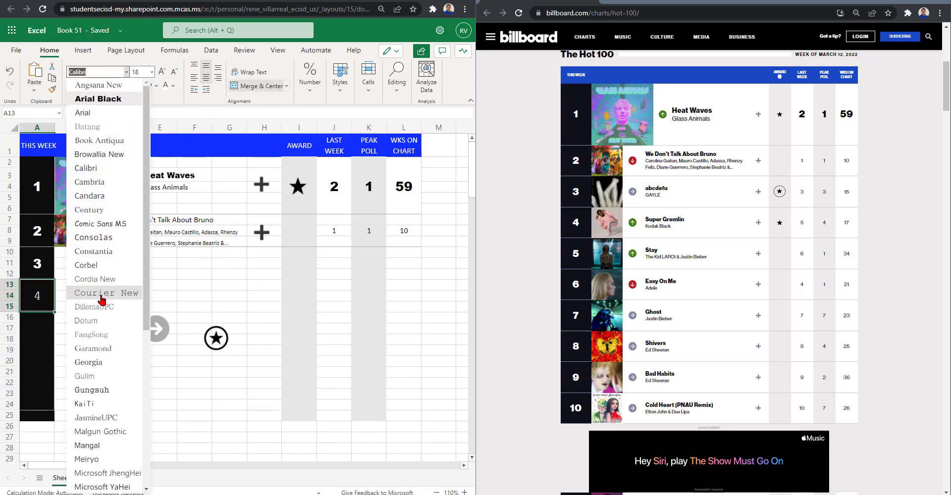
{"action": "left_click", "coordinate": [98, 99]}
Step: Try to merge and centre A16:A18 with enlarged Arial Black text
{"action": "left_click", "coordinate": [41, 333]}
{"action": "left_click", "coordinate": [127, 72]}
{"action": "left_click", "coordinate": [105, 99]}
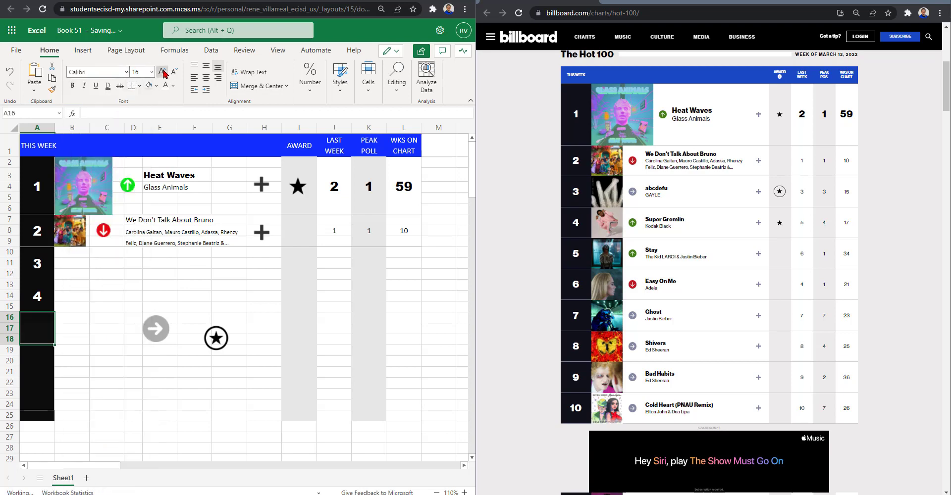
{"action": "left_click", "coordinate": [162, 71]}
{"action": "left_click", "coordinate": [162, 71]}
{"action": "left_click", "coordinate": [162, 71]}
{"action": "left_click", "coordinate": [162, 71]}
{"action": "left_click", "coordinate": [252, 88]}
{"action": "left_click", "coordinate": [106, 340]}
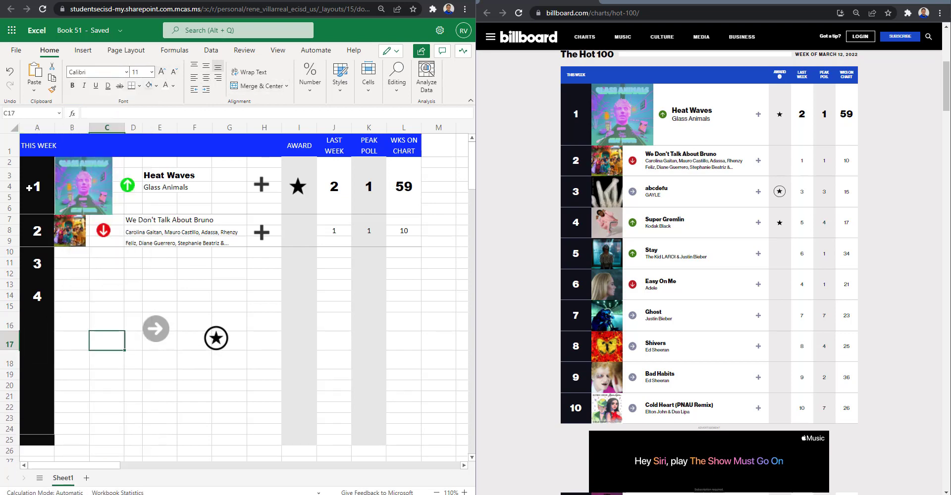
Step: Undo the formatting that stretched row 16 and enter rank 5 in the merged cell A16:A18 at font size 18
{"action": "left_click", "coordinate": [11, 72]}
{"action": "left_click", "coordinate": [11, 73]}
{"action": "left_click", "coordinate": [11, 72]}
{"action": "left_click", "coordinate": [11, 72]}
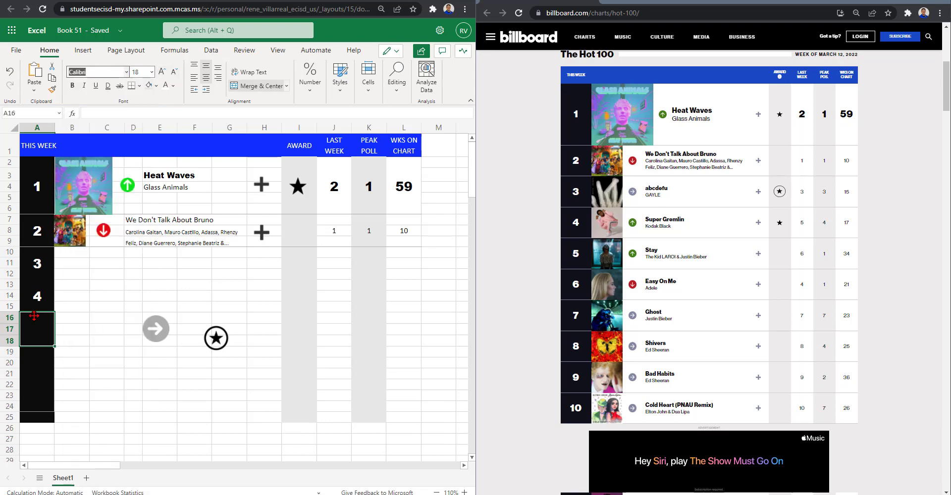
{"action": "type", "text": "5"}
Step: Set the merged cell A19:A21 to font size 18 and enter rank 6
{"action": "left_click", "coordinate": [33, 372]}
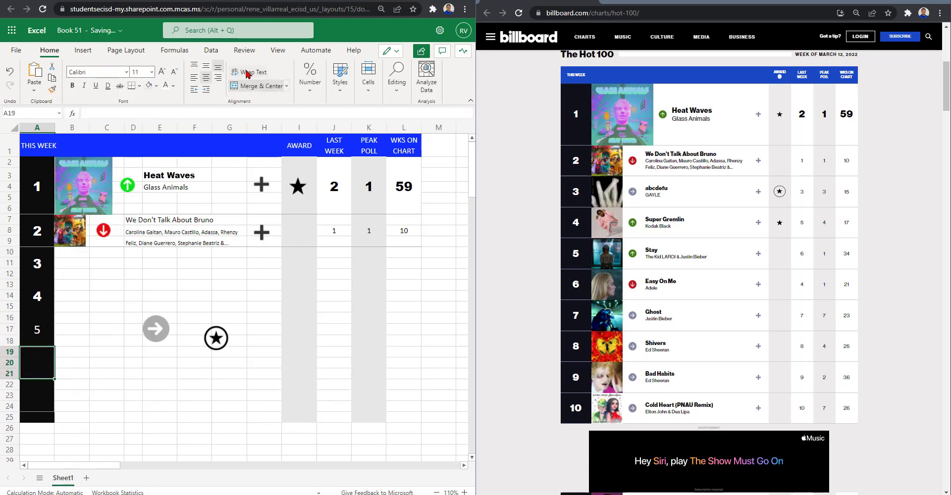
{"action": "left_click", "coordinate": [127, 73]}
{"action": "left_click", "coordinate": [120, 99]}
{"action": "left_click", "coordinate": [126, 72]}
{"action": "left_click", "coordinate": [115, 99]}
{"action": "left_click", "coordinate": [152, 73]}
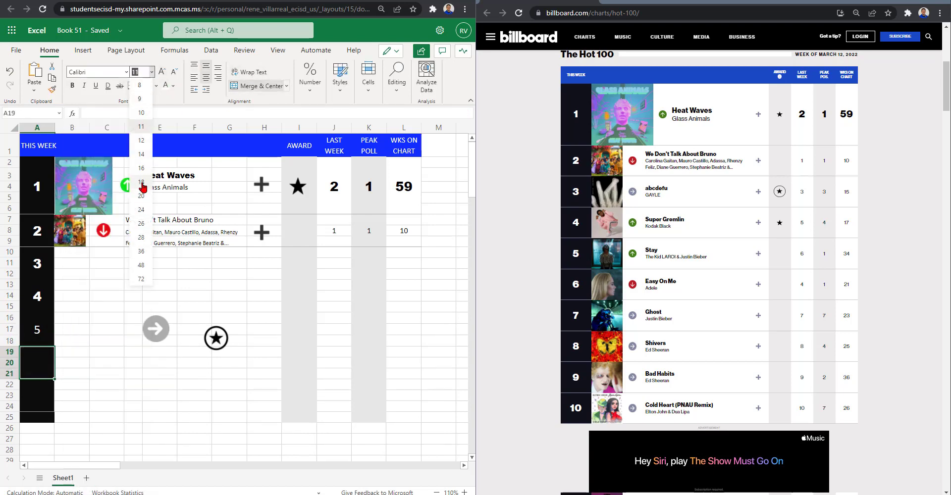
{"action": "left_click", "coordinate": [139, 182]}
{"action": "type", "text": "6"}
{"action": "key", "text": "Return"}
Step: Set the merged cell A22:A24 to font size 18 with middle alignment and enter rank 7
{"action": "left_click", "coordinate": [152, 73]}
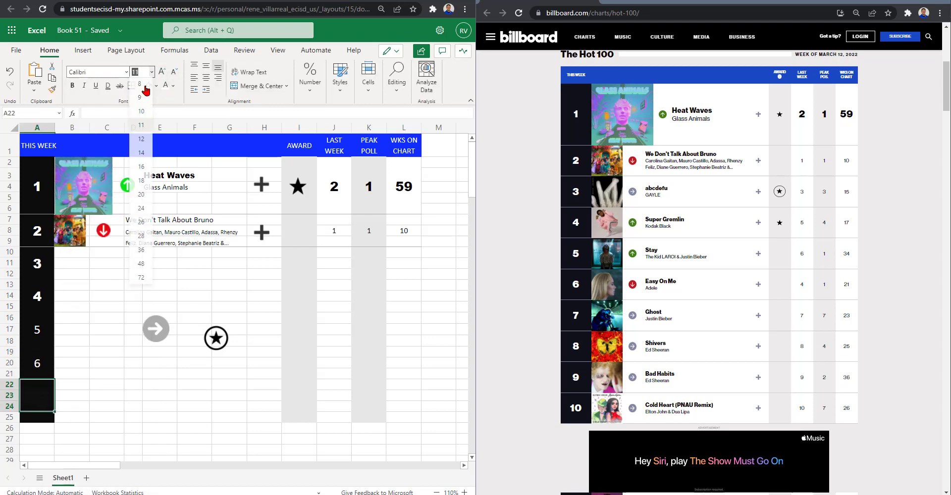
{"action": "left_click", "coordinate": [141, 161]}
{"action": "left_click", "coordinate": [10, 72]}
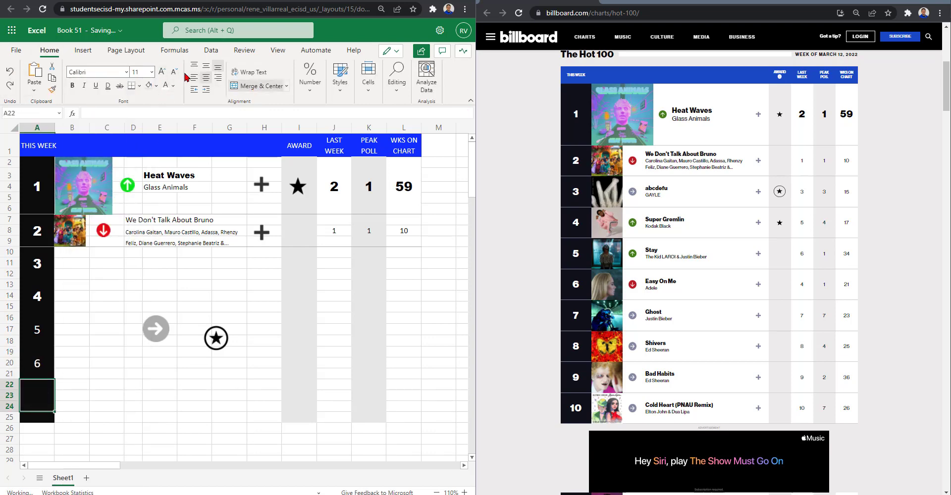
{"action": "left_click", "coordinate": [151, 73]}
{"action": "left_click", "coordinate": [141, 161]}
{"action": "left_click", "coordinate": [206, 67]}
Step: Merge A25:A27 with middle alignment and font size 18, and enter rank 8
{"action": "scroll", "coordinate": [48, 320], "scroll_direction": "down", "scroll_amount": 2}
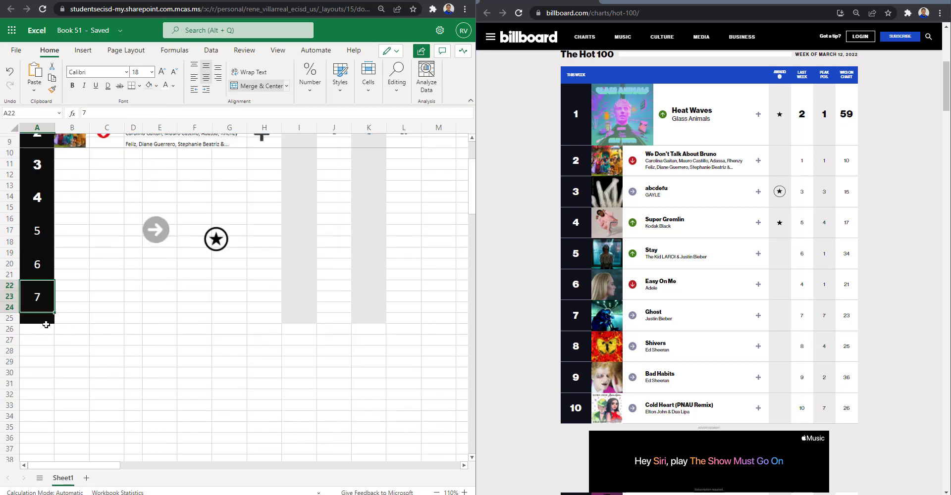
{"action": "left_click_drag", "start_coordinate": [45, 320], "coordinate": [44, 372]}
{"action": "left_click", "coordinate": [255, 88]}
{"action": "left_click", "coordinate": [206, 66]}
{"action": "left_click", "coordinate": [152, 73]}
{"action": "left_click", "coordinate": [143, 179]}
{"action": "type", "text": "8"}
Step: Merge A28:A30, set its font size to 18 and enter rank 9
{"action": "left_click", "coordinate": [246, 86]}
{"action": "left_click", "coordinate": [151, 72]}
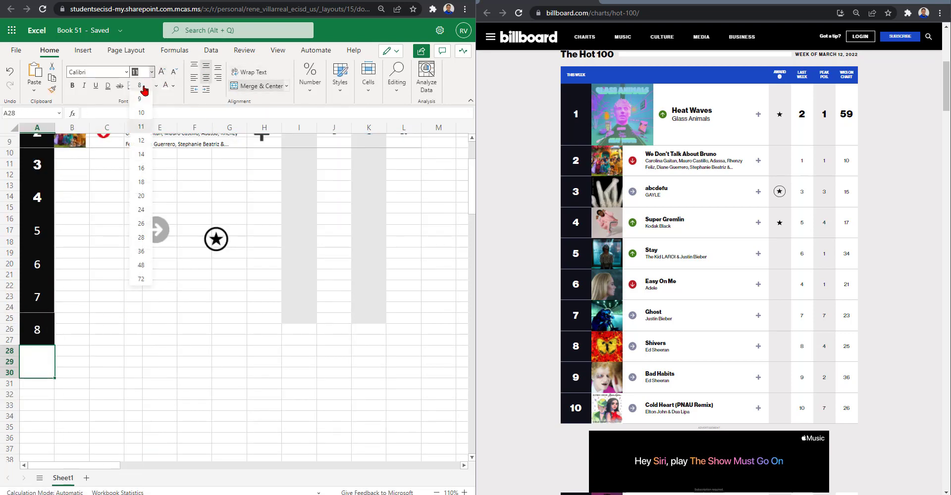
{"action": "left_click", "coordinate": [141, 179]}
{"action": "type", "text": "9"}
{"action": "left_click", "coordinate": [133, 352]}
Step: Fill the rank column with black from the rank 1 cell down to row 36
{"action": "left_click_drag", "start_coordinate": [42, 363], "coordinate": [40, 422]}
{"action": "left_click", "coordinate": [156, 85]}
{"action": "left_click", "coordinate": [165, 114]}
{"action": "left_click", "coordinate": [160, 372]}
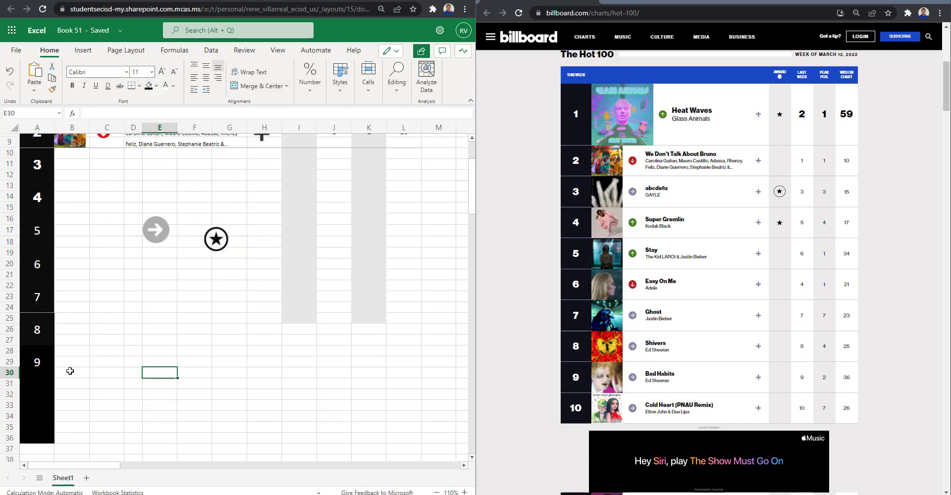
{"action": "left_click_drag", "start_coordinate": [41, 369], "coordinate": [44, 163]}
{"action": "left_click", "coordinate": [155, 86]}
{"action": "left_click", "coordinate": [165, 114]}
{"action": "left_click", "coordinate": [82, 329]}
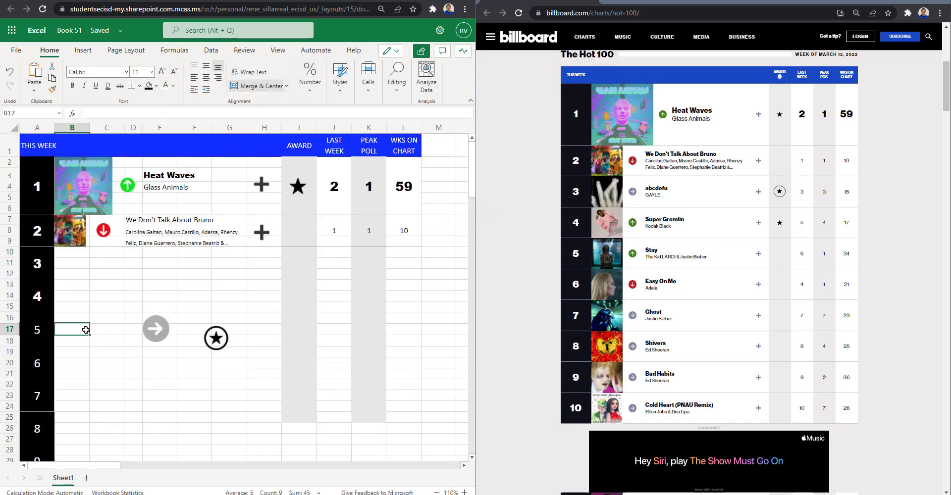
Step: Enter rank 10 in the merged cell A31:A33 at font size 18 and clear the extra black fill below it
{"action": "scroll", "coordinate": [64, 346], "scroll_direction": "down", "scroll_amount": 2}
{"action": "left_click_drag", "start_coordinate": [46, 383], "coordinate": [36, 399]}
{"action": "scroll", "coordinate": [42, 373], "scroll_direction": "up", "scroll_amount": 2}
{"action": "scroll", "coordinate": [41, 373], "scroll_direction": "down", "scroll_amount": 3}
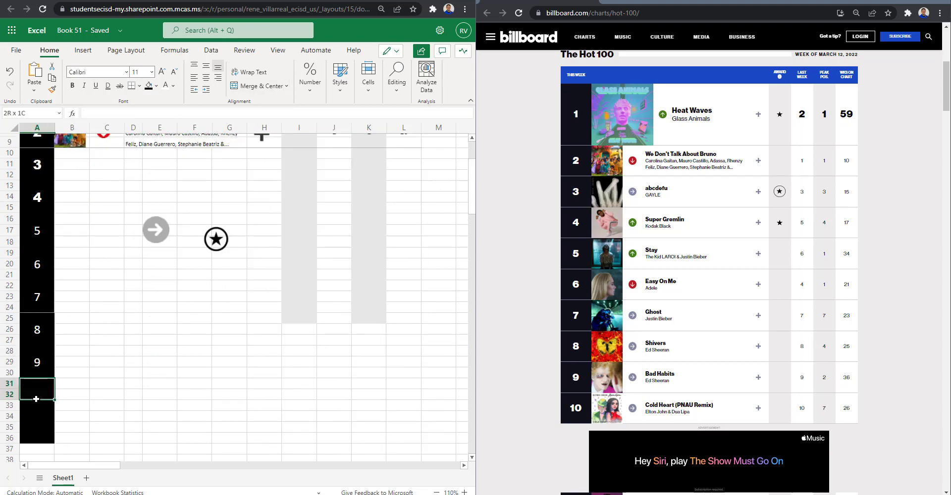
{"action": "left_click", "coordinate": [152, 72]}
{"action": "left_click", "coordinate": [144, 187]}
{"action": "type", "text": "10"}
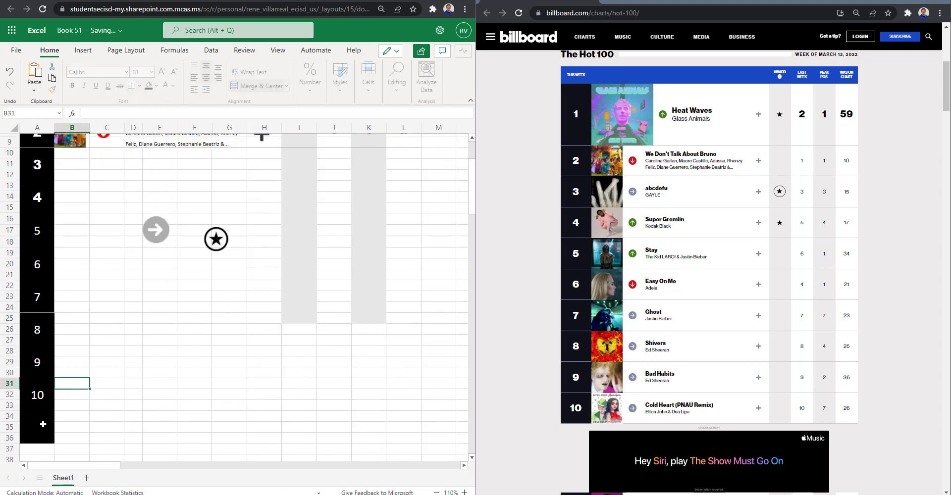
{"action": "key", "text": "Return"}
{"action": "left_click", "coordinate": [181, 296]}
Step: Zoom in on the Billboard chart page and widen the workbook window beside it
{"action": "scroll", "coordinate": [765, 165], "scroll_direction": "down", "scroll_amount": 2}
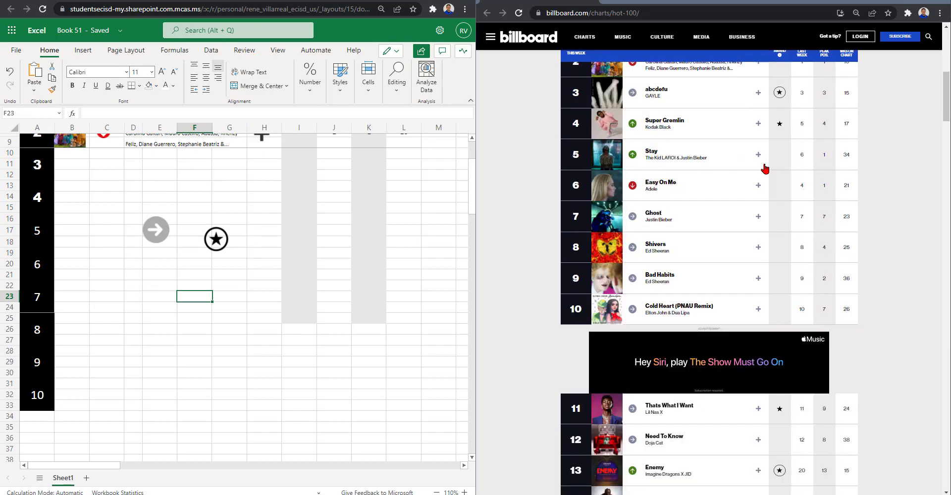
{"action": "left_click", "coordinate": [939, 13]}
{"action": "left_click", "coordinate": [427, 290]}
{"action": "left_click", "coordinate": [465, 176]}
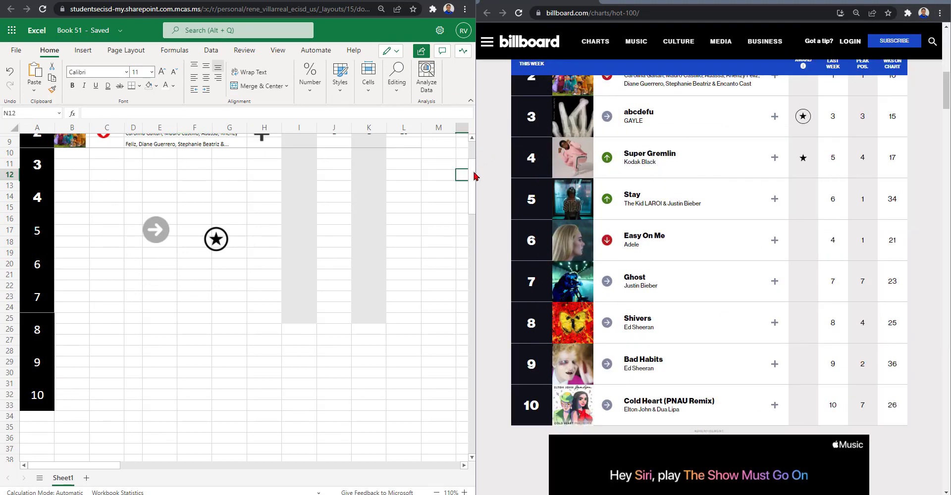
{"action": "left_click_drag", "start_coordinate": [475, 177], "coordinate": [498, 179]}
Step: Add bottom borders across columns A to L under the rows of ranks 3, 4 and 5
{"action": "scroll", "coordinate": [287, 268], "scroll_direction": "up", "scroll_amount": 3}
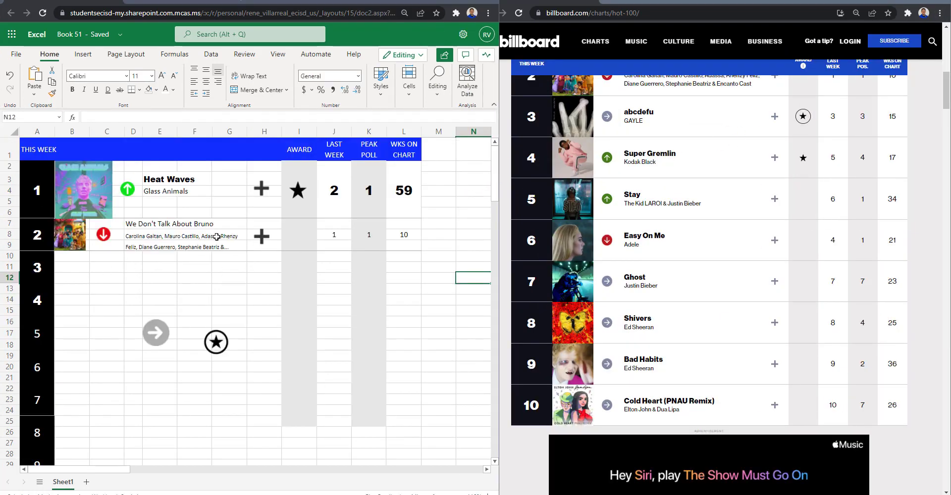
{"action": "left_click_drag", "start_coordinate": [45, 277], "coordinate": [404, 273]}
{"action": "left_click", "coordinate": [131, 90]}
{"action": "left_click_drag", "start_coordinate": [40, 300], "coordinate": [405, 308]}
{"action": "left_click", "coordinate": [132, 91]}
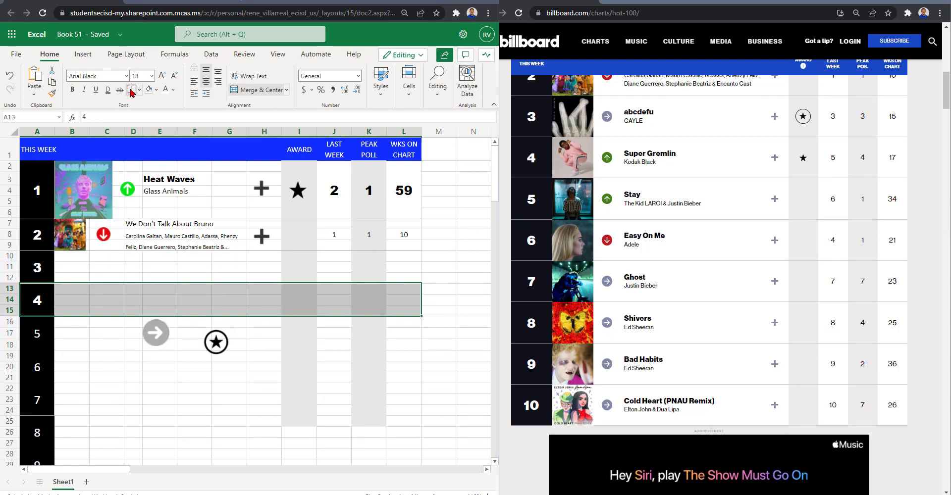
{"action": "left_click_drag", "start_coordinate": [35, 326], "coordinate": [403, 340]}
{"action": "left_click", "coordinate": [131, 90]}
Step: Add bottom borders across columns A to L under the rows of ranks 6 through 10
{"action": "scroll", "coordinate": [112, 210], "scroll_direction": "down", "scroll_amount": 2}
{"action": "left_click_drag", "start_coordinate": [38, 265], "coordinate": [402, 267]}
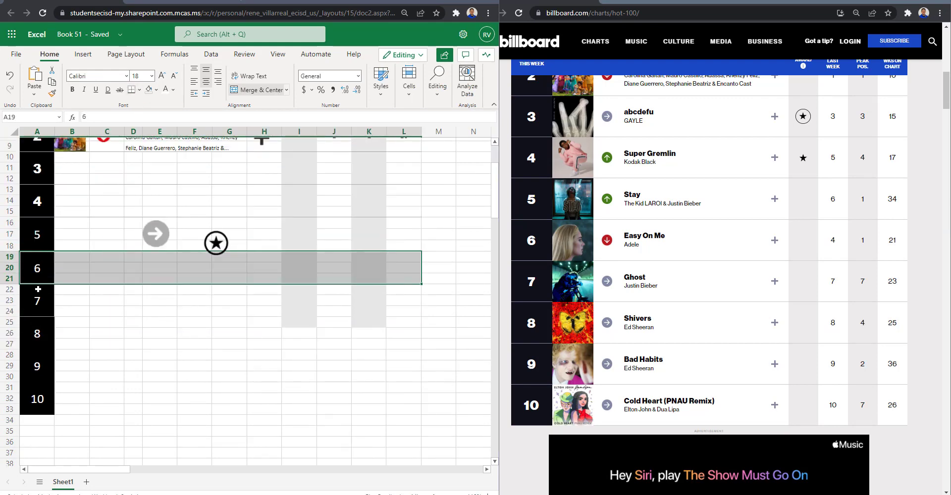
{"action": "left_click_drag", "start_coordinate": [37, 298], "coordinate": [403, 302]}
{"action": "left_click", "coordinate": [132, 90]}
{"action": "left_click_drag", "start_coordinate": [37, 327], "coordinate": [404, 337]}
{"action": "left_click", "coordinate": [131, 90]}
{"action": "left_click_drag", "start_coordinate": [34, 362], "coordinate": [404, 367]}
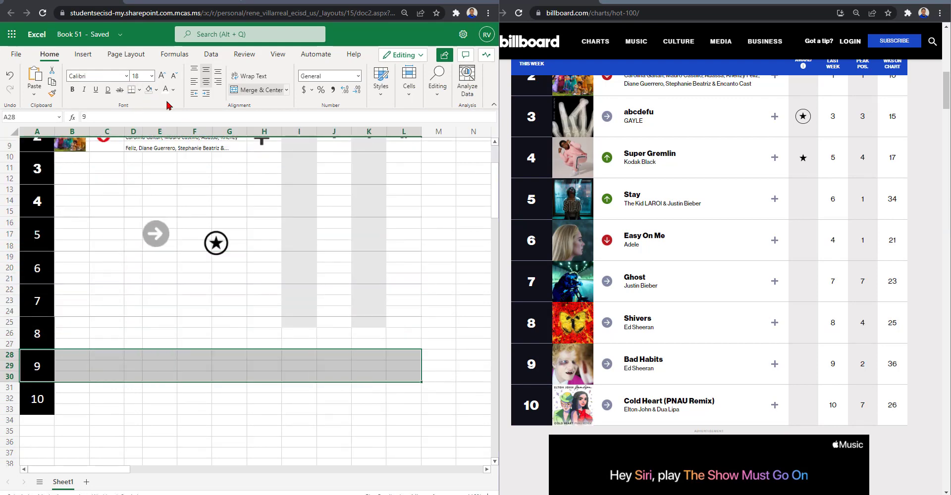
{"action": "left_click", "coordinate": [131, 90]}
{"action": "left_click_drag", "start_coordinate": [37, 397], "coordinate": [403, 399]}
{"action": "left_click", "coordinate": [132, 90]}
Step: Try to set the font of ranks 5 through 10 in column A to Arial Black
{"action": "left_click_drag", "start_coordinate": [38, 235], "coordinate": [38, 397]}
{"action": "left_click", "coordinate": [127, 76]}
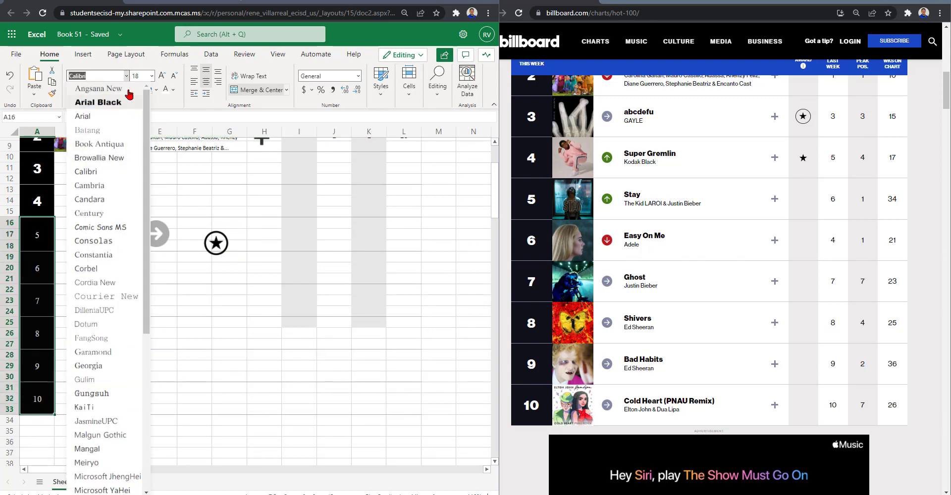
{"action": "left_click", "coordinate": [128, 102]}
Step: Extend the grey fill of the Award and Peak Poll columns down beside ranks 8 through 10
{"action": "left_click_drag", "start_coordinate": [299, 332], "coordinate": [297, 401]}
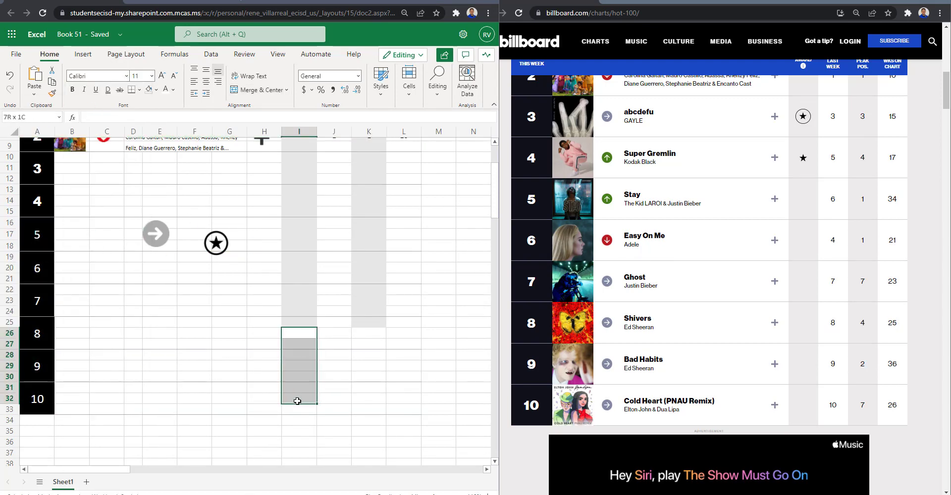
{"action": "left_click", "coordinate": [155, 91]}
{"action": "left_click", "coordinate": [175, 122]}
{"action": "left_click_drag", "start_coordinate": [368, 333], "coordinate": [368, 407]}
{"action": "left_click", "coordinate": [148, 90]}
{"action": "left_click", "coordinate": [264, 354]}
{"action": "scroll", "coordinate": [266, 314], "scroll_direction": "up", "scroll_amount": 2}
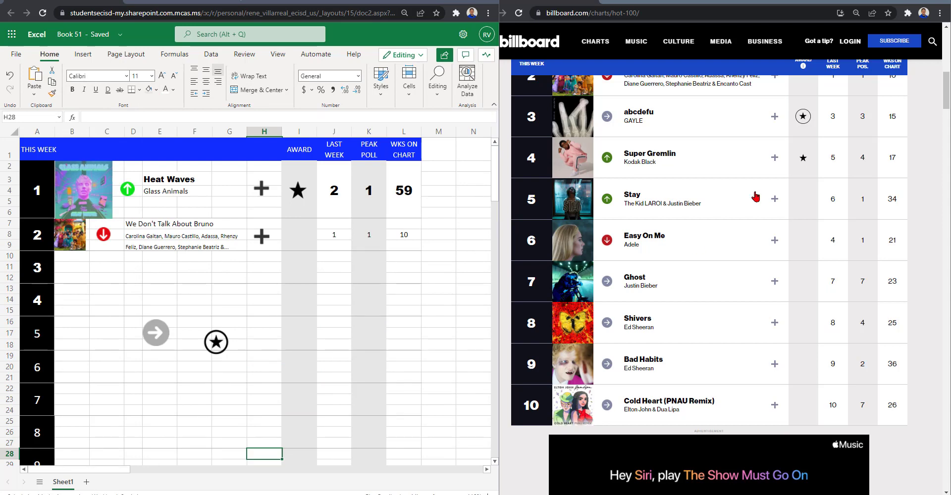
Step: Copy the plus icon from rank 2 and paste it in column H for ranks 3 and 4
{"action": "scroll", "coordinate": [773, 223], "scroll_direction": "down", "scroll_amount": 2}
{"action": "scroll", "coordinate": [839, 337], "scroll_direction": "up", "scroll_amount": 2}
{"action": "right_click", "coordinate": [256, 238]}
{"action": "left_click", "coordinate": [285, 281]}
{"action": "right_click", "coordinate": [263, 269]}
{"action": "left_click", "coordinate": [282, 90]}
{"action": "left_click", "coordinate": [264, 299]}
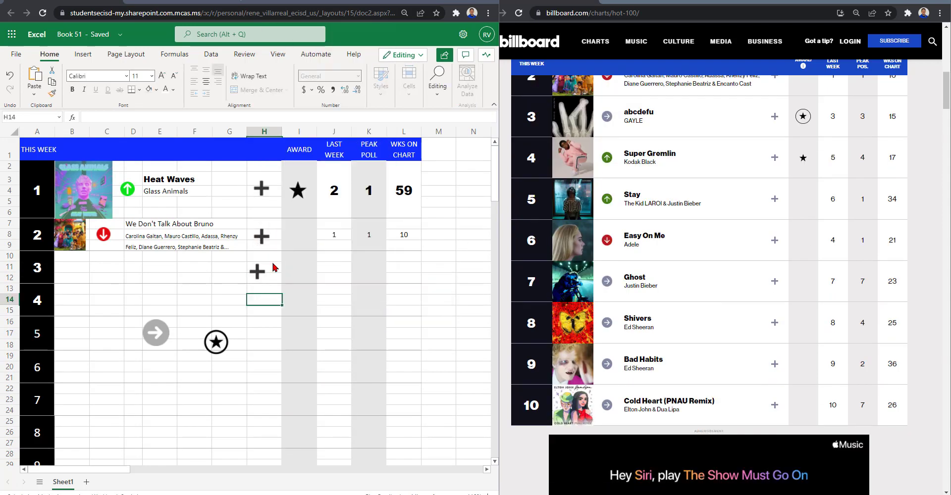
{"action": "right_click", "coordinate": [265, 299]}
{"action": "left_click", "coordinate": [278, 118]}
Step: Paste the plus icon in column H for ranks 5, 6 and 7
{"action": "scroll", "coordinate": [274, 275], "scroll_direction": "down", "scroll_amount": 2}
{"action": "right_click", "coordinate": [258, 235]}
{"action": "left_click", "coordinate": [271, 317]}
{"action": "right_click", "coordinate": [261, 267]}
{"action": "left_click", "coordinate": [277, 100]}
{"action": "right_click", "coordinate": [266, 300]}
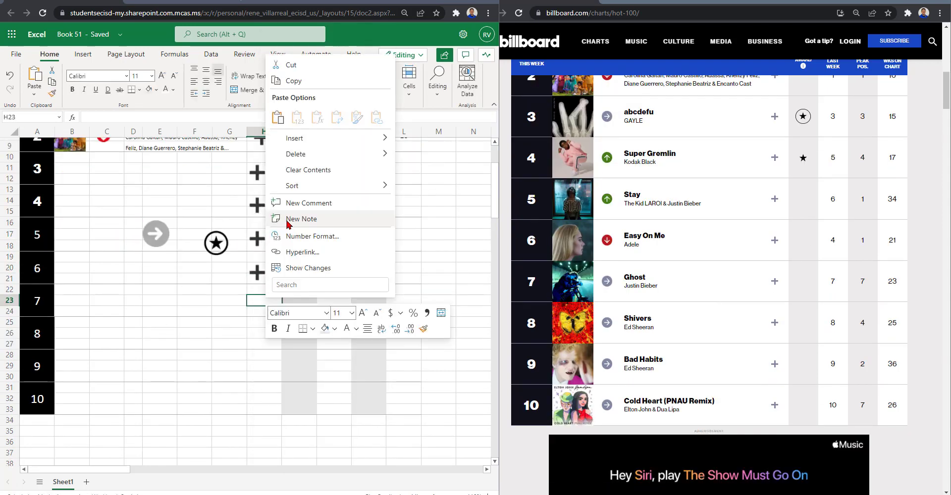
{"action": "left_click", "coordinate": [278, 118]}
Step: Paste the plus icon in column H for ranks 8, 9 and 10
{"action": "right_click", "coordinate": [265, 332]}
{"action": "left_click", "coordinate": [278, 149]}
{"action": "right_click", "coordinate": [260, 366]}
{"action": "left_click", "coordinate": [271, 185]}
{"action": "right_click", "coordinate": [268, 403]}
{"action": "left_click", "coordinate": [280, 220]}
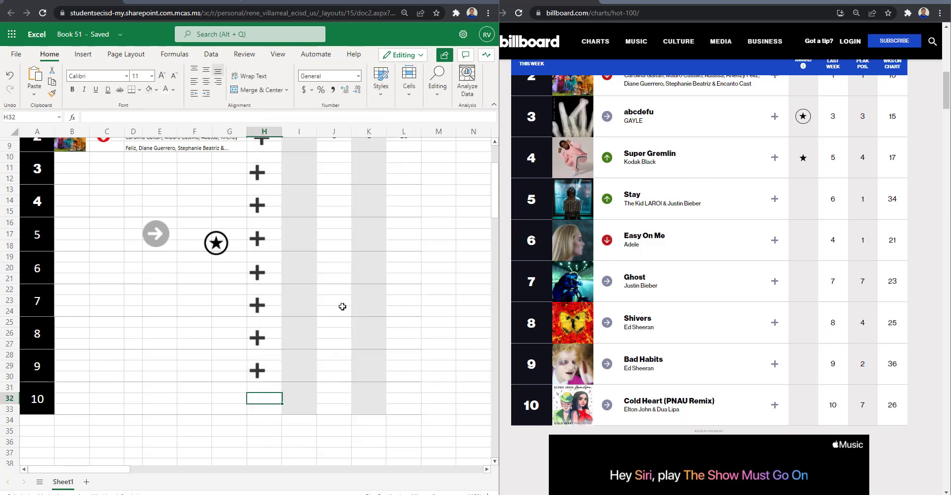
{"action": "left_click", "coordinate": [369, 333]}
Step: Copy the star picture from rank 1 and paste it in the Award column at rank 4
{"action": "scroll", "coordinate": [369, 331], "scroll_direction": "up", "scroll_amount": 2}
{"action": "scroll", "coordinate": [827, 255], "scroll_direction": "up", "scroll_amount": 2}
{"action": "right_click", "coordinate": [301, 192]}
{"action": "left_click", "coordinate": [325, 237]}
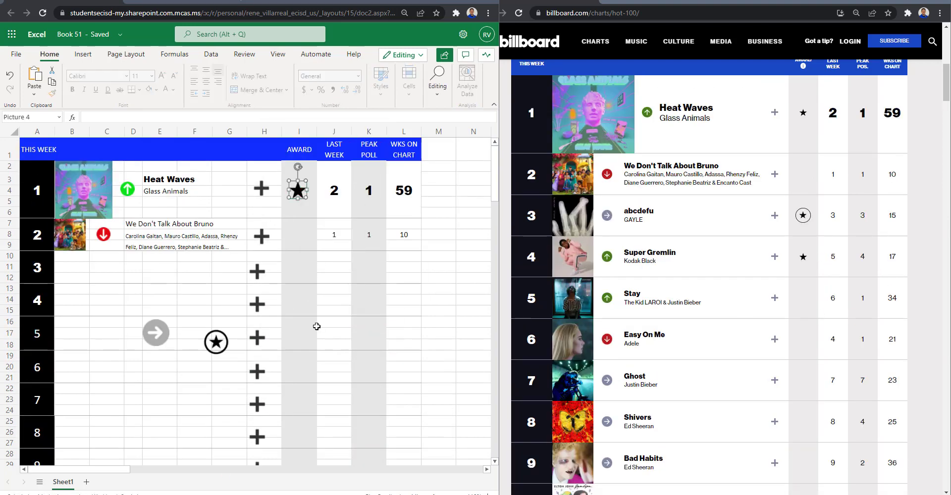
{"action": "right_click", "coordinate": [304, 307]}
{"action": "key", "text": "ctrl+v"}
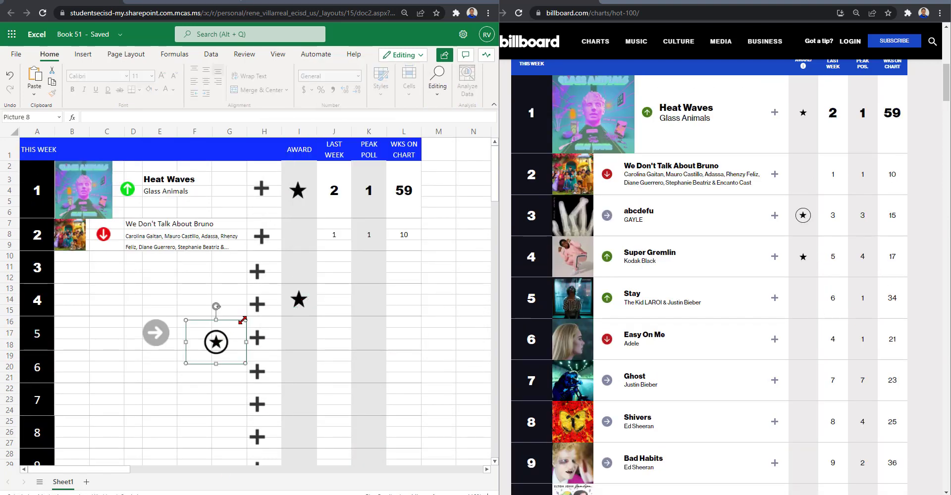
Step: Shrink the circled star and grey arrow pictures and place them at rank 3, in the Award column and column C
{"action": "left_click_drag", "start_coordinate": [242, 320], "coordinate": [226, 325]}
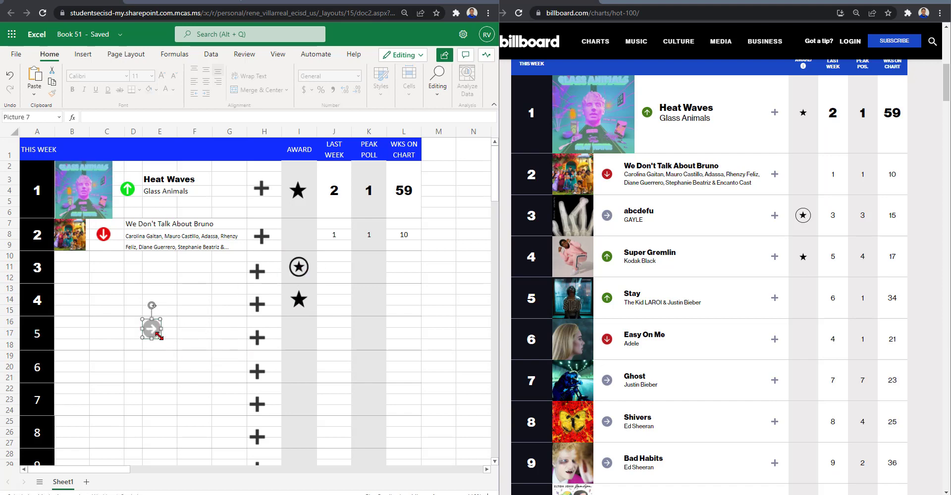
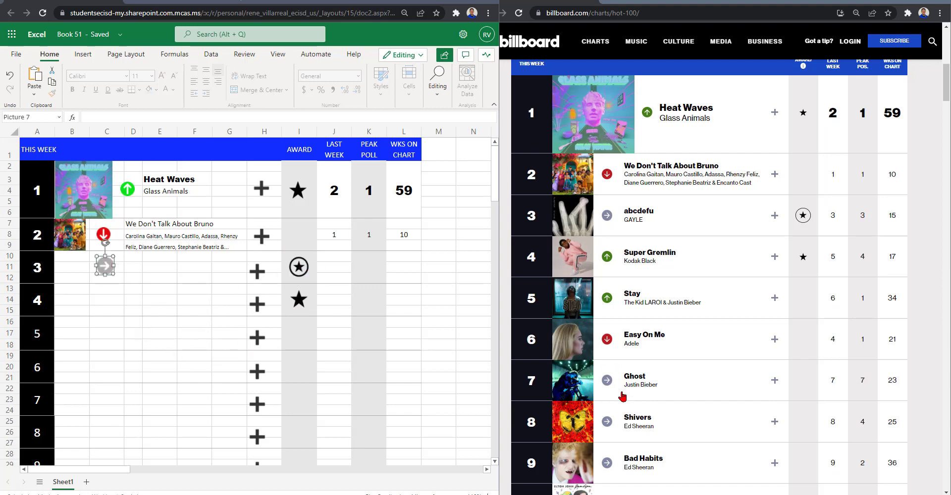
{"action": "left_click", "coordinate": [107, 400]}
{"action": "left_click", "coordinate": [108, 269]}
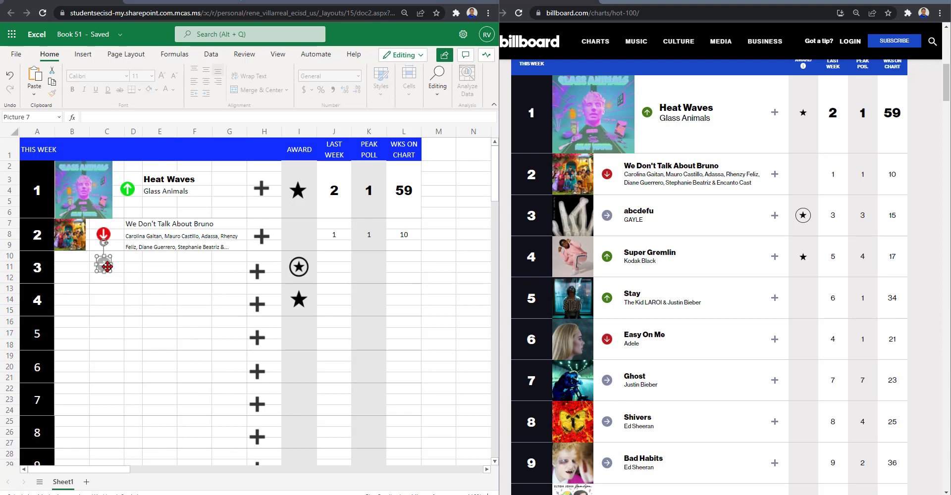
{"action": "left_click_drag", "start_coordinate": [107, 267], "coordinate": [111, 272]}
Step: Copy the grey arrow from rank 3 and paste it in column C for ranks 7, 8, 9 and 10
{"action": "right_click", "coordinate": [110, 270]}
{"action": "left_click", "coordinate": [123, 291]}
{"action": "right_click", "coordinate": [111, 399]}
{"action": "left_click", "coordinate": [128, 216]}
{"action": "scroll", "coordinate": [112, 331], "scroll_direction": "down", "scroll_amount": 2}
{"action": "right_click", "coordinate": [110, 329]}
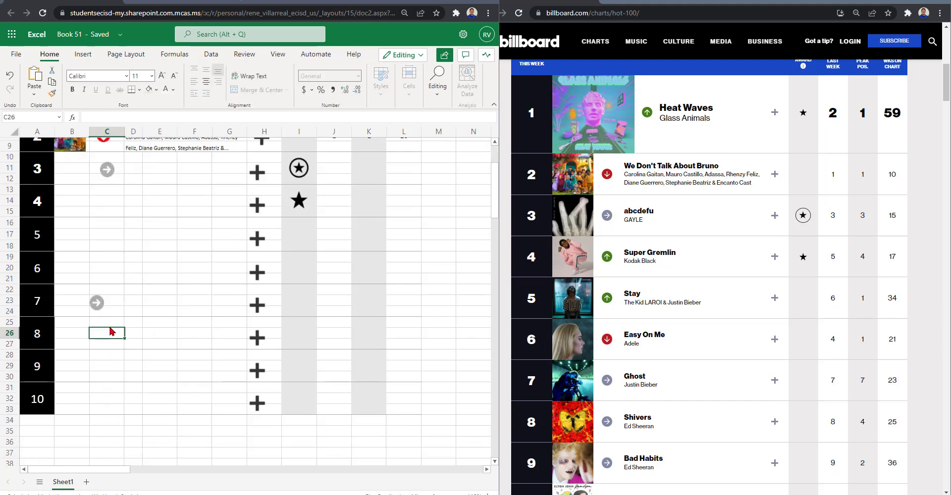
{"action": "left_click", "coordinate": [119, 152]}
{"action": "right_click", "coordinate": [111, 365]}
{"action": "left_click", "coordinate": [124, 186]}
{"action": "right_click", "coordinate": [107, 400]}
{"action": "left_click", "coordinate": [121, 217]}
Step: Move the grey arrows of ranks 7 through 10 so they line up with the rank 3 arrow in column C
{"action": "left_click_drag", "start_coordinate": [97, 303], "coordinate": [106, 303]}
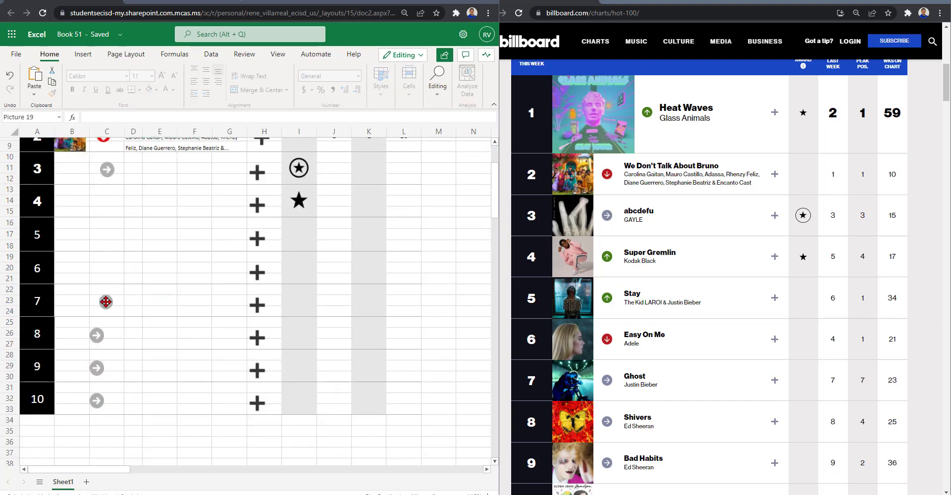
{"action": "left_click", "coordinate": [105, 334]}
{"action": "left_click", "coordinate": [159, 322]}
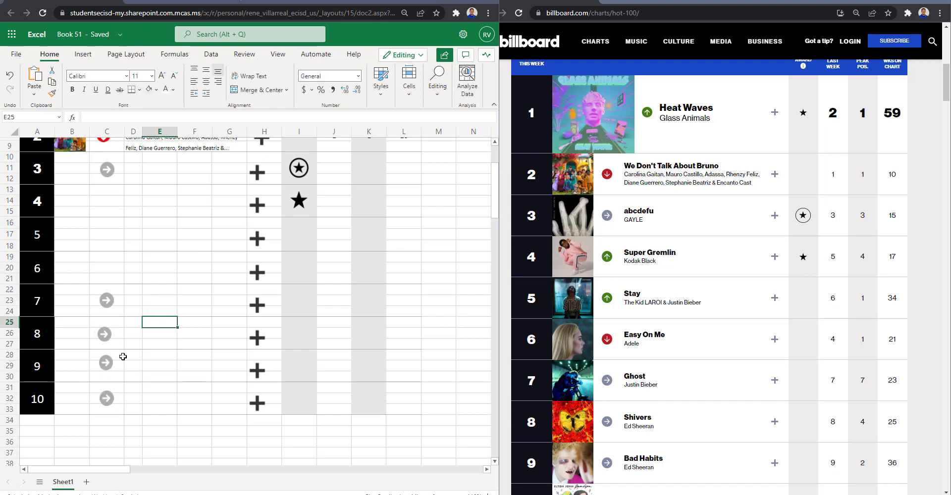
{"action": "left_click_drag", "start_coordinate": [106, 363], "coordinate": [105, 365]}
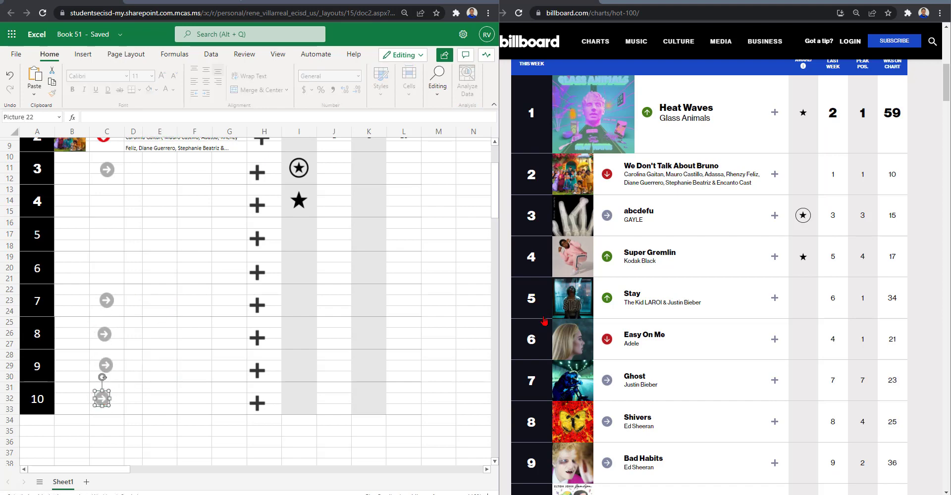
{"action": "left_click_drag", "start_coordinate": [102, 399], "coordinate": [104, 399]}
{"action": "left_click", "coordinate": [204, 330]}
{"action": "left_click_drag", "start_coordinate": [104, 334], "coordinate": [106, 334]}
{"action": "left_click", "coordinate": [169, 301]}
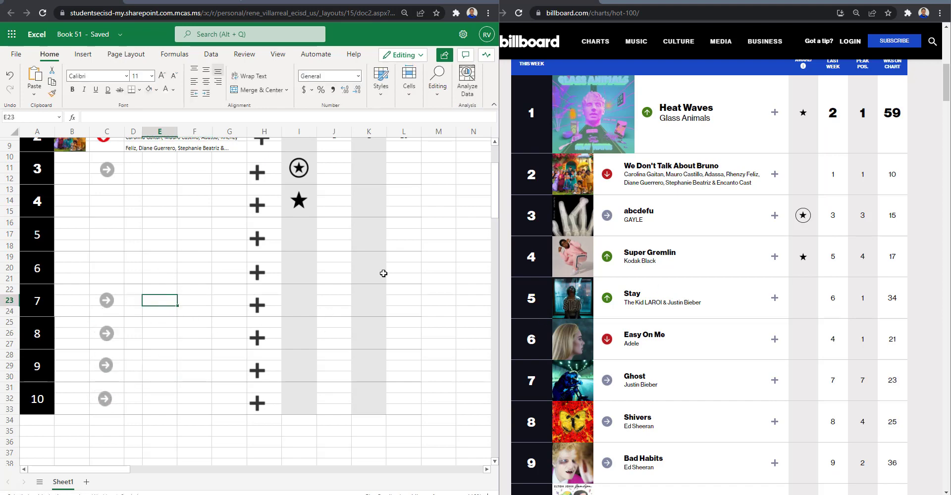
Step: Copy the green up arrow from rank 1 and paste it in column C for ranks 4 and 5
{"action": "scroll", "coordinate": [383, 273], "scroll_direction": "up", "scroll_amount": 2}
{"action": "right_click", "coordinate": [127, 191]}
{"action": "left_click", "coordinate": [171, 238]}
{"action": "right_click", "coordinate": [106, 302]}
{"action": "left_click", "coordinate": [118, 122]}
{"action": "right_click", "coordinate": [113, 333]}
{"action": "left_click", "coordinate": [126, 153]}
Step: Nudge the green arrows of ranks 4 and 5 sideways to line up with the arrow at rank 3
{"action": "left_click", "coordinate": [98, 302]}
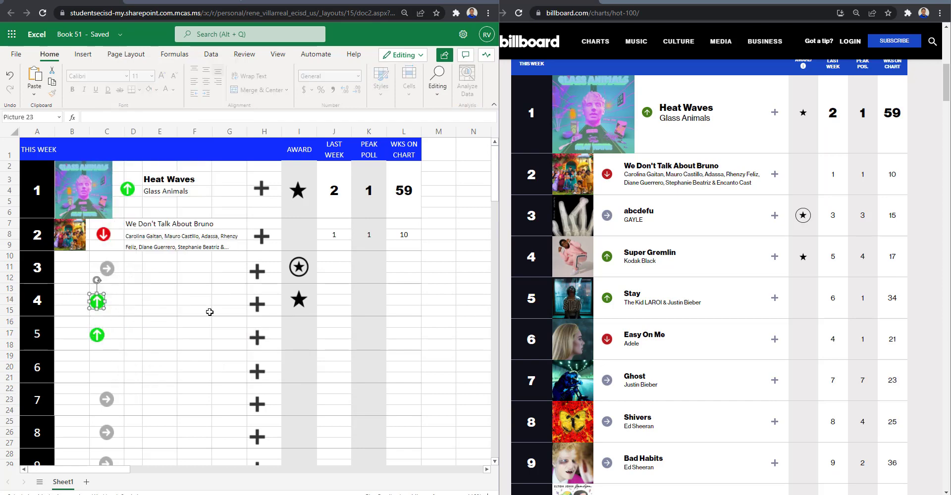
{"action": "key", "text": "Right"}
{"action": "key", "text": "Right"}
{"action": "key", "text": "Right"}
{"action": "key", "text": "Right"}
{"action": "left_click", "coordinate": [239, 337]}
{"action": "left_click", "coordinate": [107, 334]}
Step: Copy the red down arrow from rank 2 and paste it in column C at rank 6
{"action": "right_click", "coordinate": [108, 235]}
{"action": "left_click", "coordinate": [128, 257]}
{"action": "right_click", "coordinate": [107, 364]}
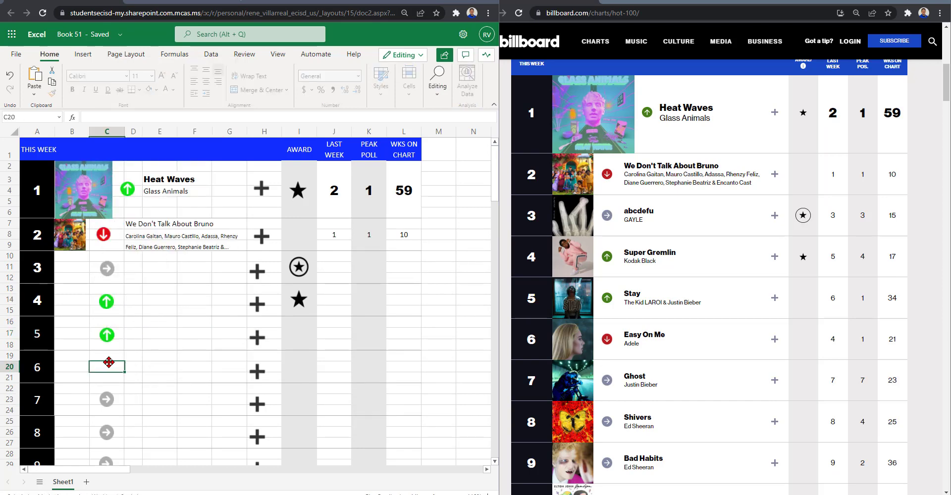
{"action": "left_click", "coordinate": [120, 183]}
{"action": "left_click", "coordinate": [201, 355]}
{"action": "scroll", "coordinate": [212, 352], "scroll_direction": "down", "scroll_amount": 3}
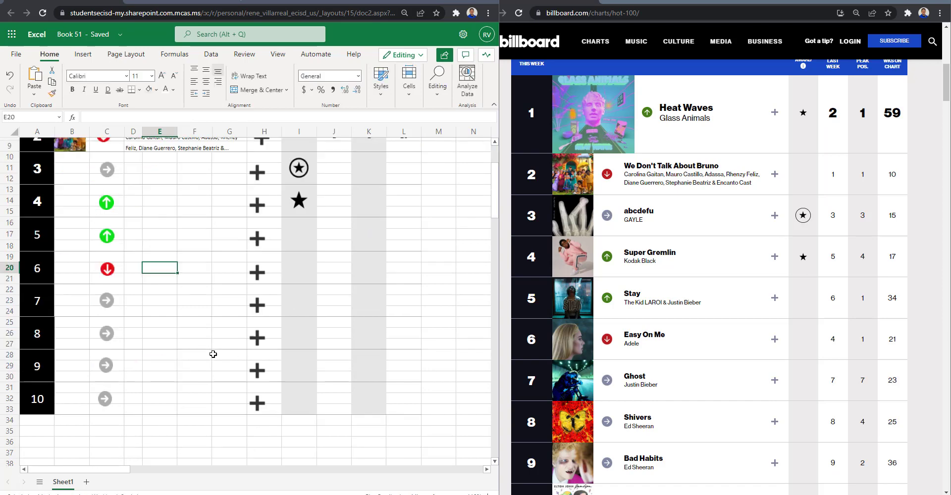
{"action": "scroll", "coordinate": [213, 353], "scroll_direction": "up", "scroll_amount": 3}
{"action": "left_click", "coordinate": [333, 267]}
{"action": "left_click", "coordinate": [220, 225]}
{"action": "left_click", "coordinate": [126, 76]}
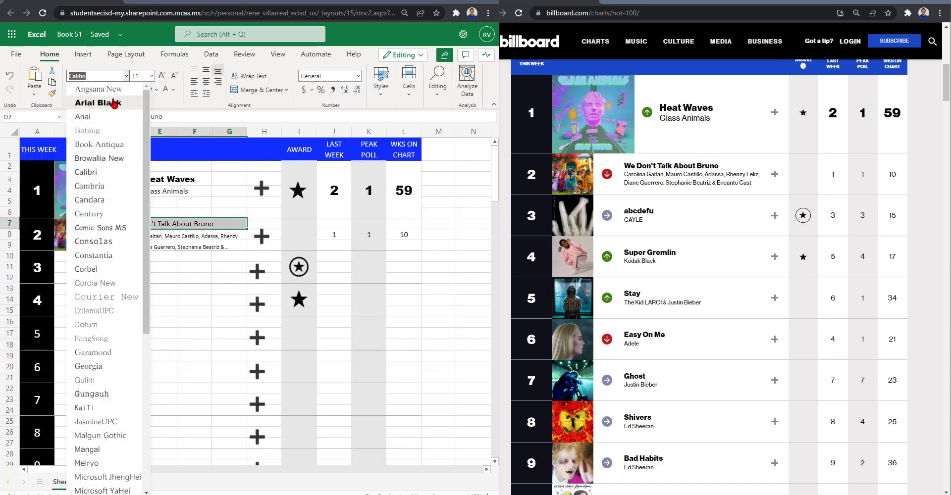
{"action": "left_click", "coordinate": [264, 321]}
Step: Enter the song abcdefu in D11 and its artist GAYLE in D12 for rank 3
{"action": "left_click", "coordinate": [137, 267]}
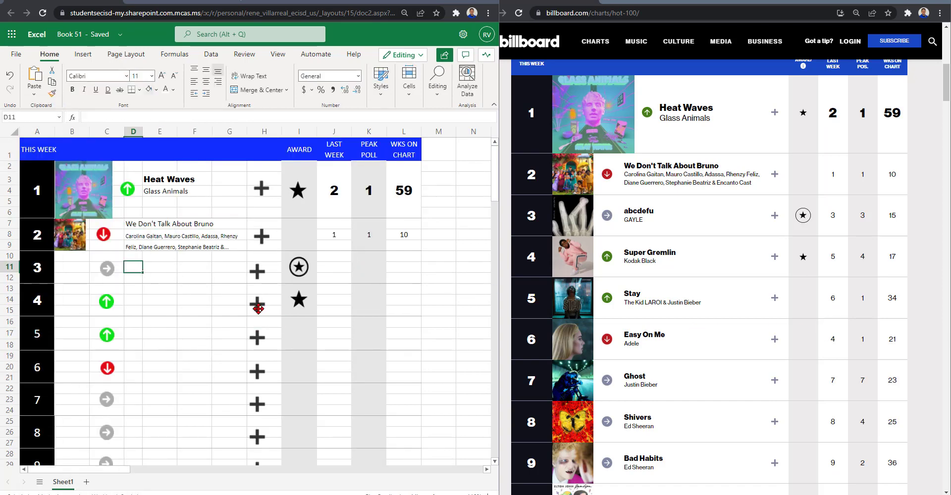
{"action": "key", "text": "BackSpace"}
{"action": "key", "text": "Escape"}
{"action": "left_click_drag", "start_coordinate": [134, 268], "coordinate": [210, 261]}
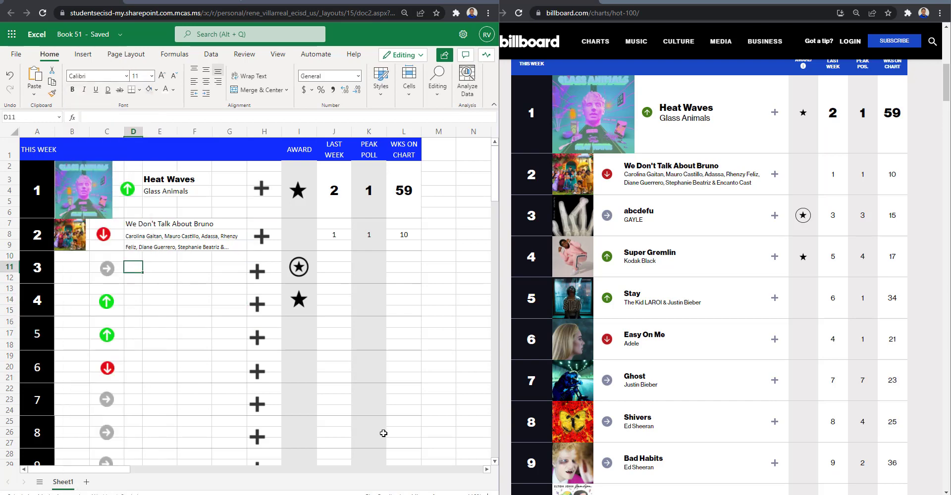
{"action": "type", "text": "abcdefu"}
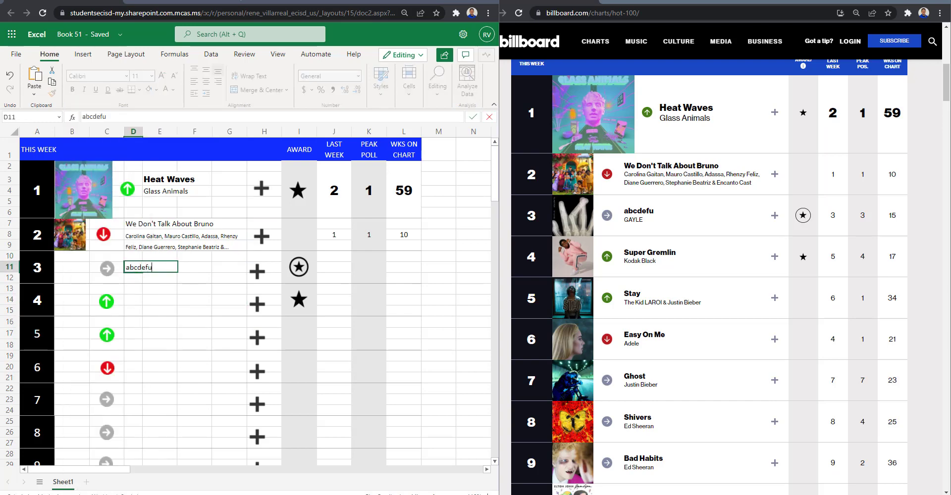
{"action": "key", "text": "Return"}
{"action": "type", "text": "GAYLE"}
{"action": "key", "text": "Return"}
{"action": "key", "text": "Return"}
Step: Enter the song Super Gremlin in D14 and its artist Kodak Black in D15 for rank 4
{"action": "type", "text": "Super"}
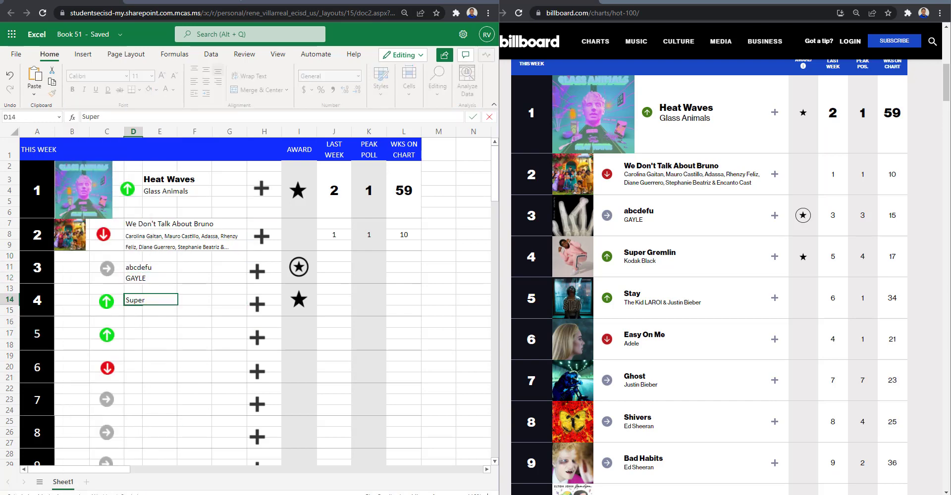
{"action": "type", "text": " Gremlin"}
{"action": "key", "text": "Return"}
{"action": "type", "text": "Kodak Black"}
{"action": "key", "text": "Return"}
{"action": "key", "text": "Return"}
Step: Enter the song Stay in D17 and the artists The Kid LAROI & Justin Beiber in D18 for rank 5
{"action": "type", "text": "Stay"}
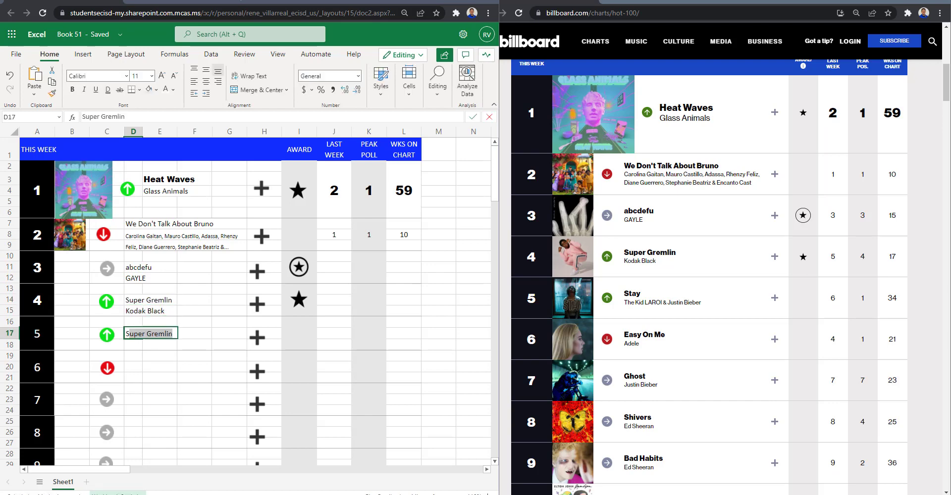
{"action": "key", "text": "Return"}
{"action": "type", "text": "The Kid LAROI"}
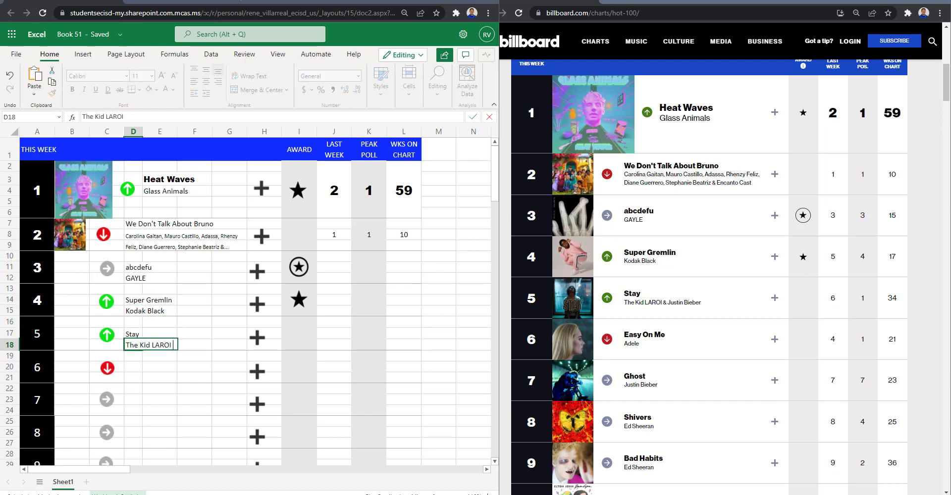
{"action": "type", "text": " & Justin Beiber"}
{"action": "key", "text": "Return"}
{"action": "key", "text": "Return"}
Step: Enter the song Easy On Me in D20 and its artist Adele in D21 for rank 6
{"action": "type", "text": "Easy"}
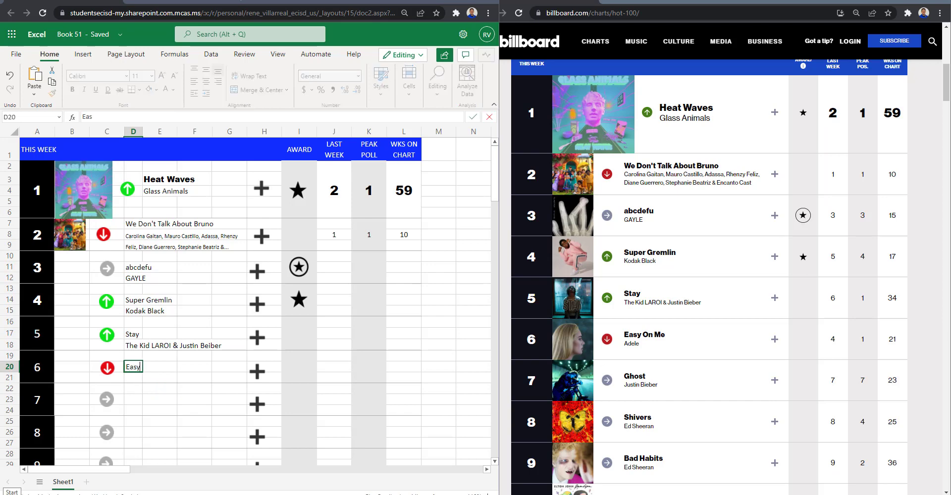
{"action": "type", "text": " On Me"}
{"action": "key", "text": "Return"}
{"action": "type", "text": "Adele"}
{"action": "key", "text": "Return"}
{"action": "key", "text": "Return"}
Step: Enter the song Ghost in D23 and its artist Justin Bieber in D24 for rank 7
{"action": "type", "text": "Ghost"}
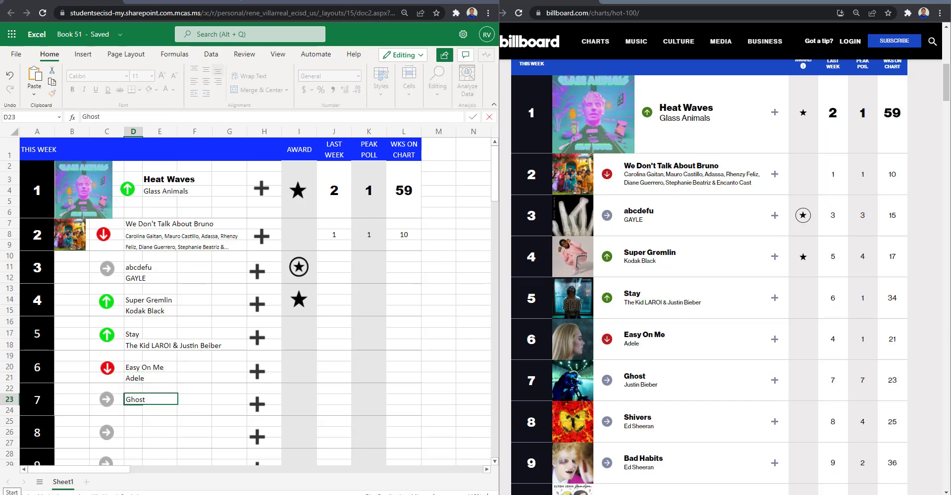
{"action": "key", "text": "Return"}
{"action": "type", "text": "Justin"}
{"action": "key", "text": "Return"}
{"action": "key", "text": "Return"}
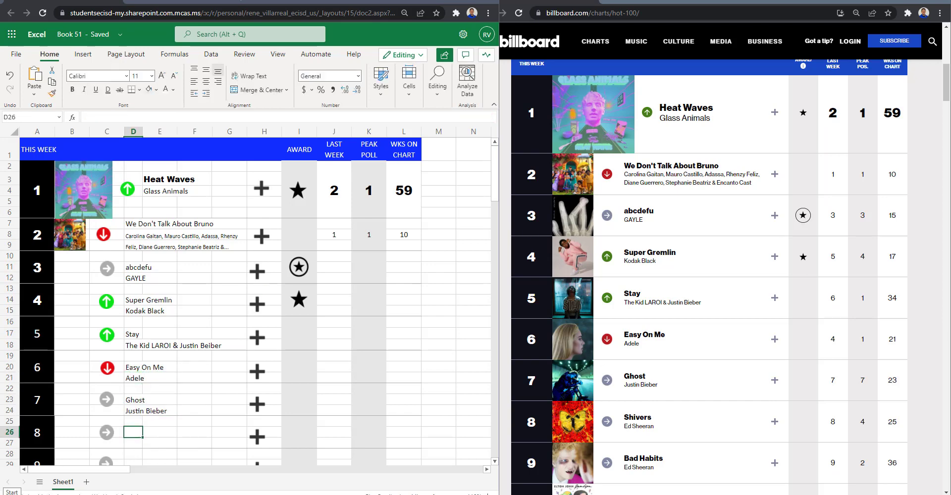
Step: Enter the song Shivers in D26 and its artist Ed Sheeran in D27 for rank 8
{"action": "type", "text": "Shivers"}
{"action": "key", "text": "Return"}
{"action": "type", "text": "Ed Sheeran"}
{"action": "key", "text": "Return"}
{"action": "key", "text": "Return"}
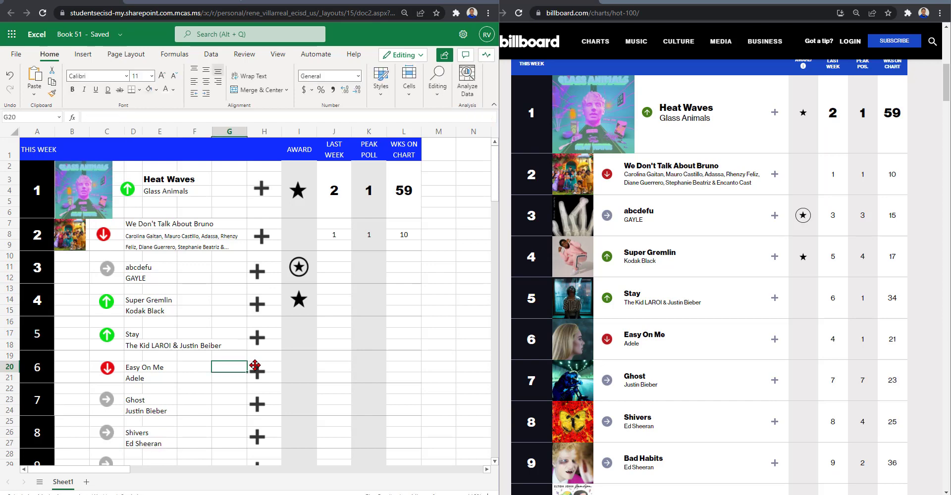
Step: Enter the song Bad Habits in D29 and its artist Ed Sheeran in D30 for rank 9
{"action": "type", "text": "Bad Habits"}
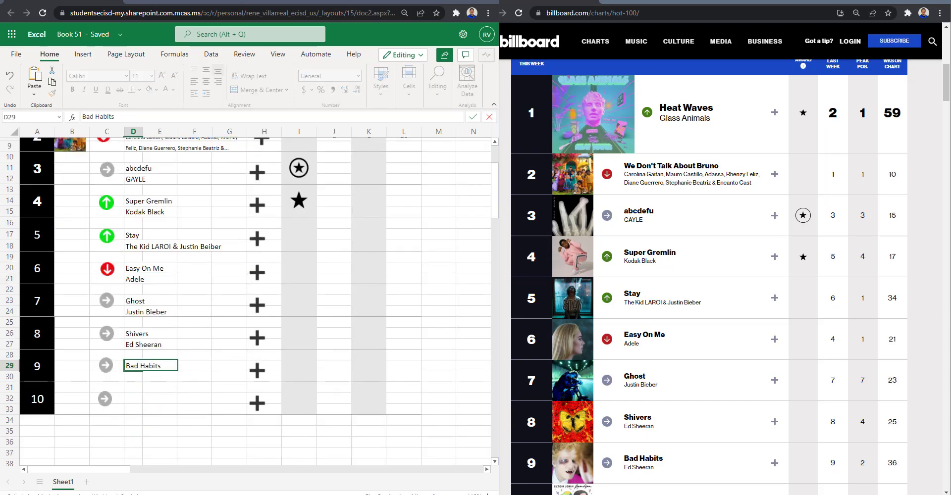
{"action": "key", "text": "Return"}
{"action": "type", "text": "Ed Sheeran"}
{"action": "scroll", "coordinate": [919, 273], "scroll_direction": "down", "scroll_amount": 2}
{"action": "key", "text": "Return"}
{"action": "key", "text": "Return"}
Step: Enter the song Cold Heart (PNAU Remix) in D32 and the artist Elton John in D33 for rank 10
{"action": "type", "text": "Cold"}
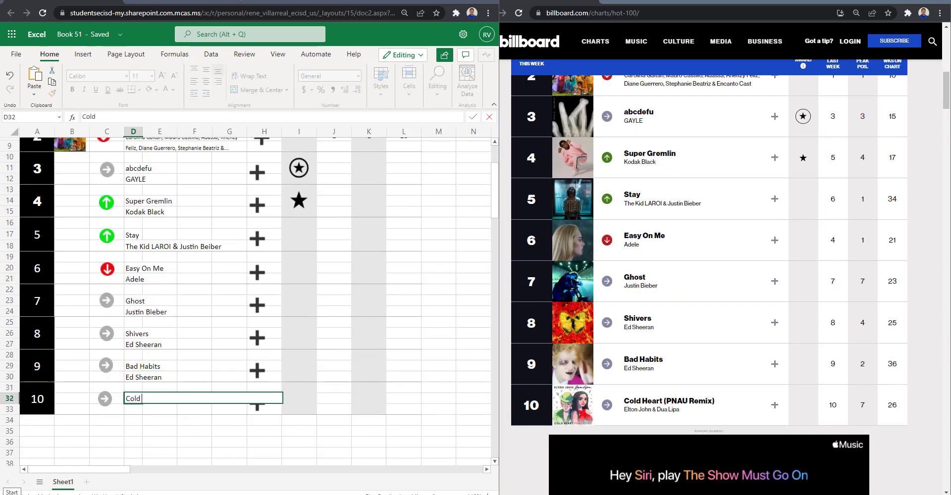
{"action": "type", "text": " Heart (PNAU Remix)"}
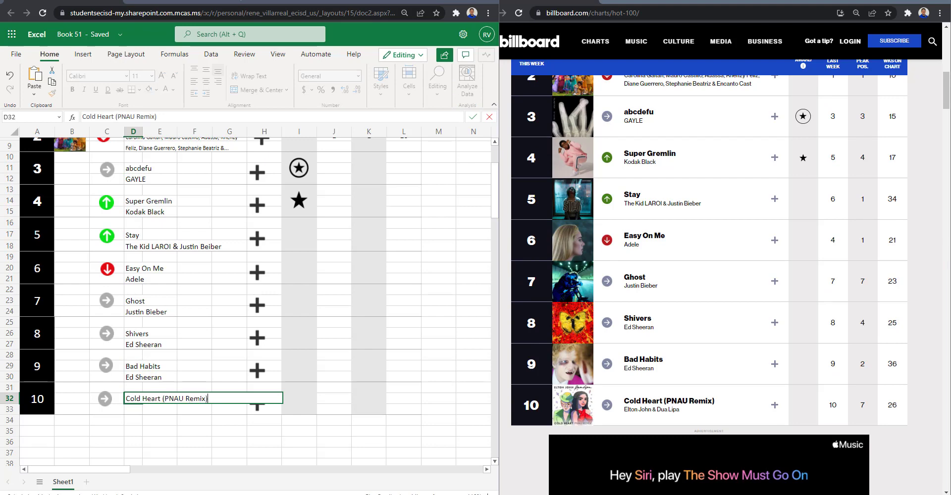
{"action": "key", "text": "Return"}
{"action": "type", "text": "Elton John"}
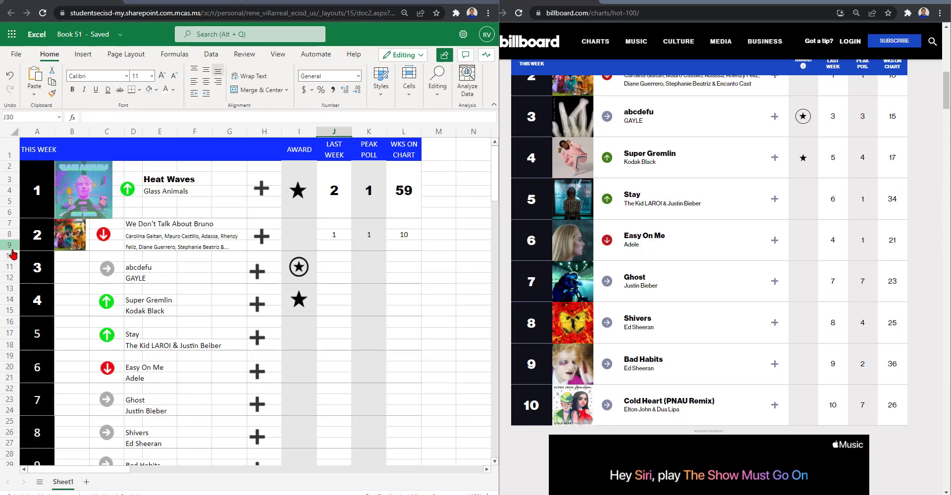
Step: Increase the heights of rows 10 and 7 to give ranks 3 and 2 more space
{"action": "left_click_drag", "start_coordinate": [12, 251], "coordinate": [12, 256]}
{"action": "left_click", "coordinate": [10, 271]}
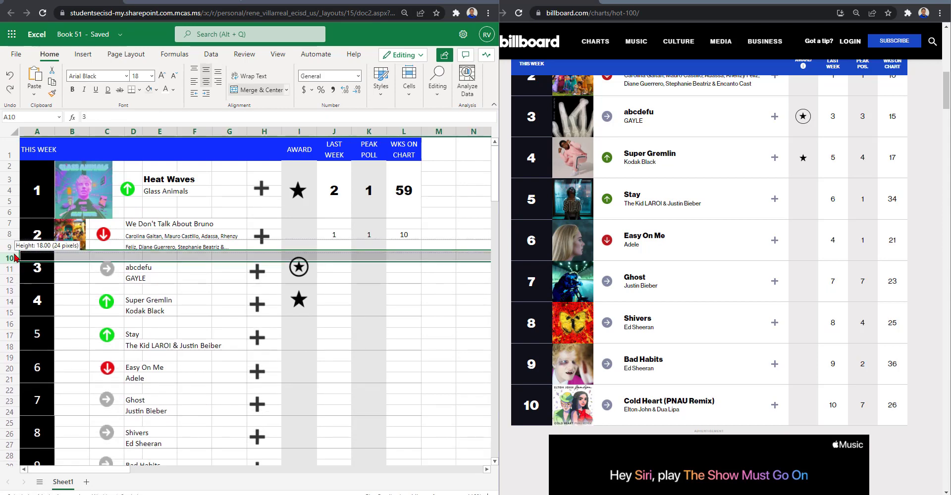
{"action": "left_click_drag", "start_coordinate": [11, 261], "coordinate": [11, 268]}
{"action": "left_click_drag", "start_coordinate": [10, 229], "coordinate": [11, 236]}
{"action": "left_click", "coordinate": [156, 312]}
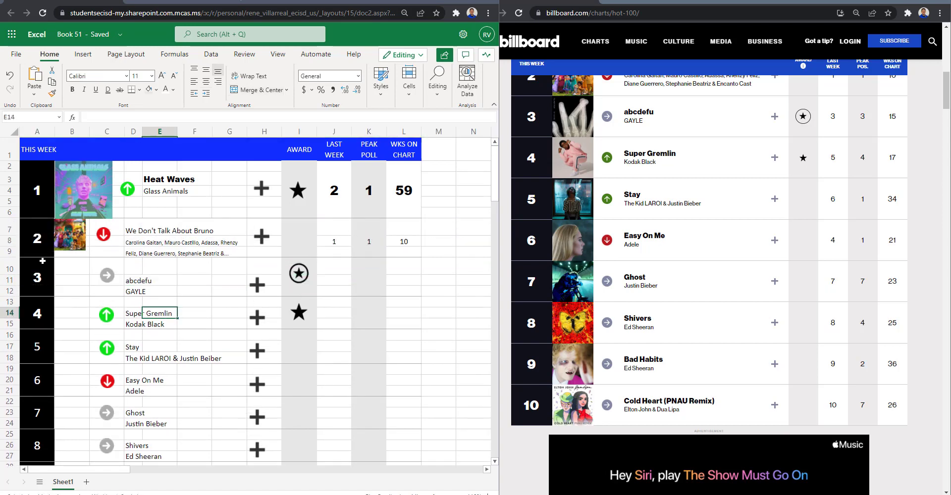
{"action": "left_click", "coordinate": [109, 292]}
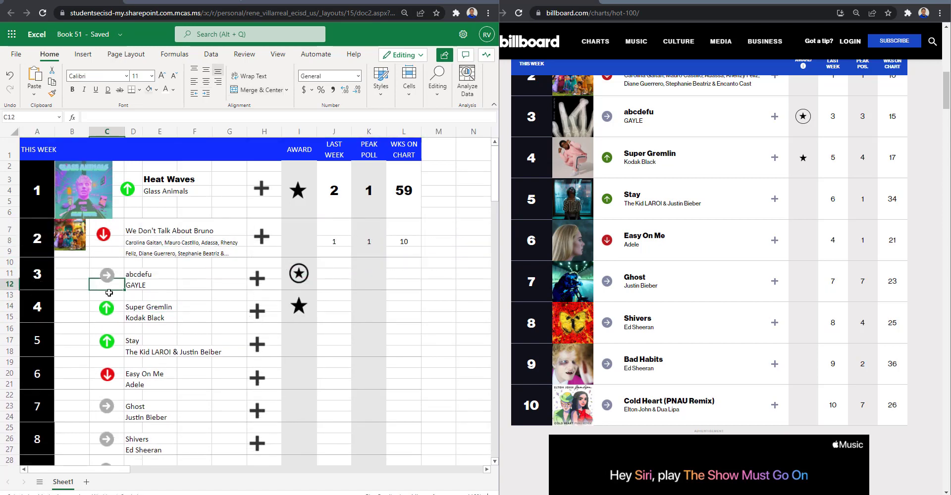
{"action": "left_click", "coordinate": [14, 255]}
{"action": "left_click_drag", "start_coordinate": [14, 258], "coordinate": [14, 268]}
{"action": "key", "text": "ctrl+z"}
{"action": "left_click", "coordinate": [75, 275]}
{"action": "left_click", "coordinate": [322, 306]}
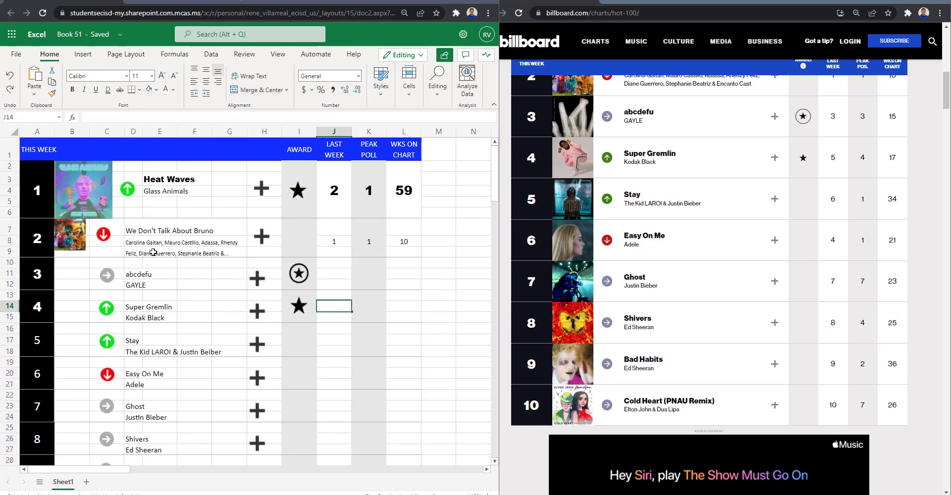
{"action": "left_click", "coordinate": [153, 252]}
Step: Reduce the font size of the artist names for ranks 3, 4 and 5 to 8
{"action": "left_click", "coordinate": [130, 319]}
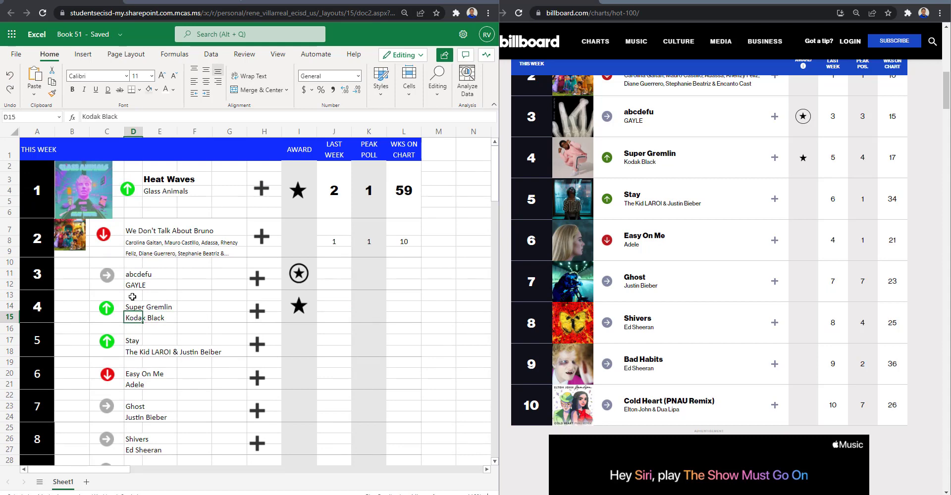
{"action": "left_click_drag", "start_coordinate": [133, 286], "coordinate": [155, 285]}
{"action": "left_click", "coordinate": [174, 76]}
{"action": "left_click", "coordinate": [174, 75]}
{"action": "left_click", "coordinate": [174, 75]}
{"action": "left_click_drag", "start_coordinate": [133, 318], "coordinate": [156, 318]}
{"action": "left_click_drag", "start_coordinate": [134, 352], "coordinate": [225, 353]}
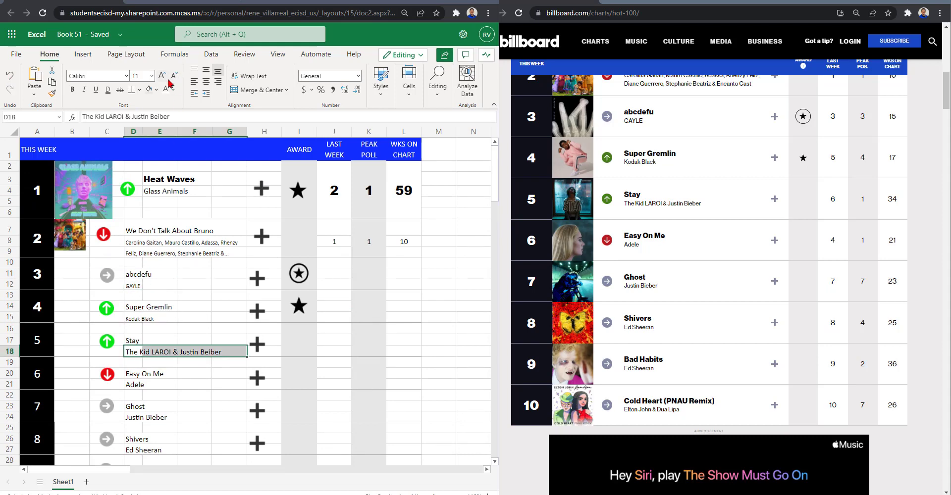
{"action": "triple_click", "coordinate": [174, 77]}
Step: Reduce the artist names for ranks 6 and 7 to font size 8
{"action": "left_click_drag", "start_coordinate": [133, 385], "coordinate": [159, 386]}
{"action": "triple_click", "coordinate": [174, 76]}
{"action": "left_click_drag", "start_coordinate": [134, 418], "coordinate": [190, 417]}
{"action": "left_click", "coordinate": [174, 77]}
{"action": "left_click", "coordinate": [175, 79]}
Step: Apply font size 8 to the artist names for ranks 8, 9 and 10
{"action": "scroll", "coordinate": [198, 298], "scroll_direction": "down", "scroll_amount": 3}
{"action": "left_click_drag", "start_coordinate": [133, 352], "coordinate": [169, 352]}
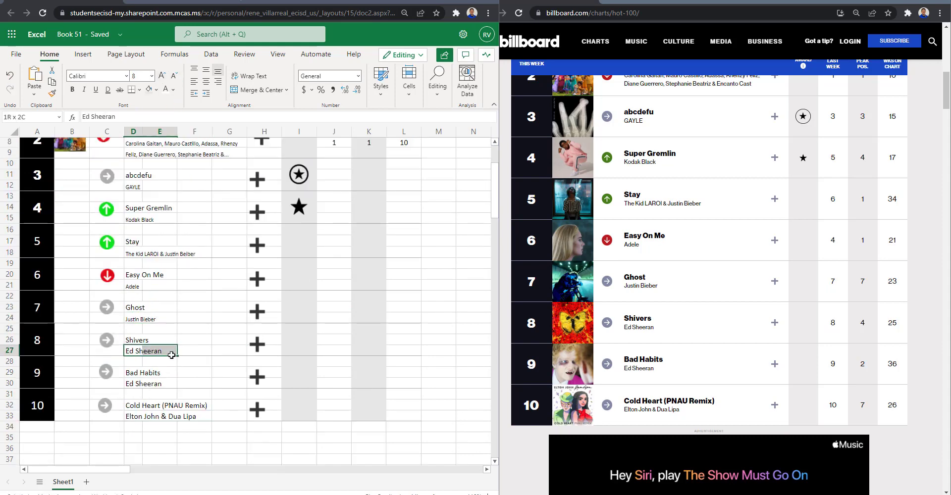
{"action": "key", "text": "ctrl+y"}
{"action": "left_click_drag", "start_coordinate": [132, 385], "coordinate": [168, 385]}
{"action": "key", "text": "ctrl+y"}
{"action": "left_click_drag", "start_coordinate": [133, 418], "coordinate": [168, 417]}
{"action": "key", "text": "ctrl+y"}
Step: Make the song titles for ranks 2, 3, 4 and 5 bold
{"action": "scroll", "coordinate": [209, 309], "scroll_direction": "up", "scroll_amount": 2}
{"action": "left_click", "coordinate": [134, 229]}
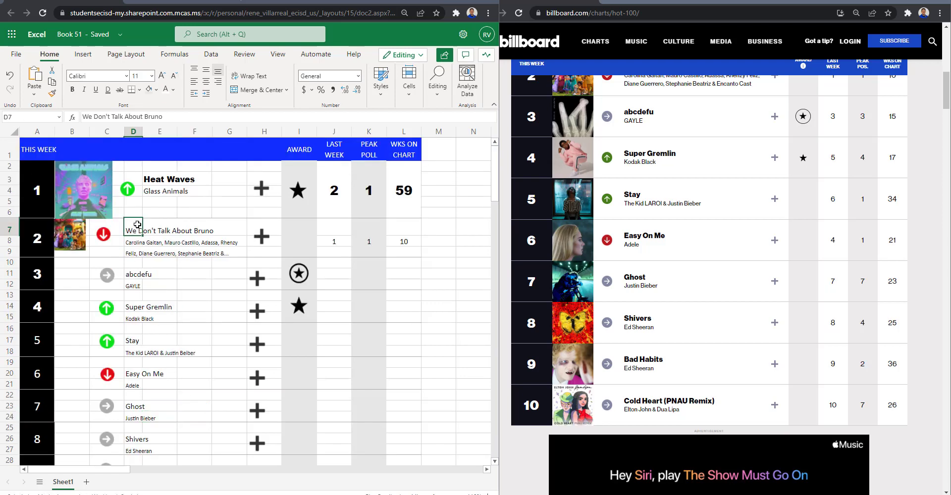
{"action": "left_click", "coordinate": [72, 90]}
{"action": "left_click", "coordinate": [133, 274]}
{"action": "left_click", "coordinate": [72, 90]}
{"action": "left_click", "coordinate": [133, 307]}
{"action": "left_click", "coordinate": [72, 90]}
{"action": "left_click", "coordinate": [133, 340]}
{"action": "left_click", "coordinate": [72, 89]}
Step: Make the song titles Easy On Me in D20 and Ghost in D23 bold
{"action": "key", "text": "Down"}
{"action": "key", "text": "Down"}
{"action": "key", "text": "Down"}
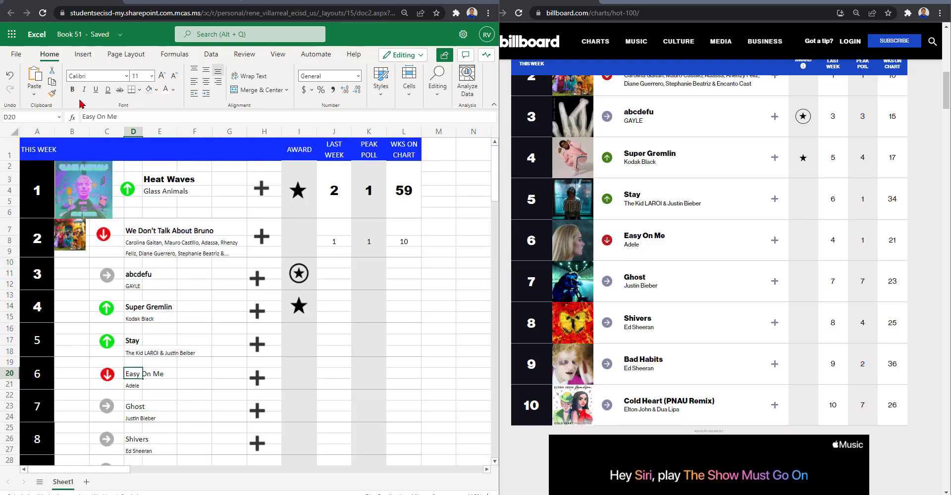
{"action": "left_click", "coordinate": [72, 89]}
{"action": "key", "text": "Down"}
{"action": "key", "text": "Down"}
{"action": "key", "text": "Down"}
{"action": "left_click", "coordinate": [72, 89]}
Step: Make the song titles Shivers, Bad Habits and Cold Heart (PNAU Remix) bold
{"action": "key", "text": "Down"}
{"action": "key", "text": "Down"}
{"action": "key", "text": "Down"}
{"action": "left_click", "coordinate": [72, 91]}
{"action": "key", "text": "Down"}
{"action": "key", "text": "Down"}
{"action": "key", "text": "Down"}
{"action": "left_click", "coordinate": [72, 92]}
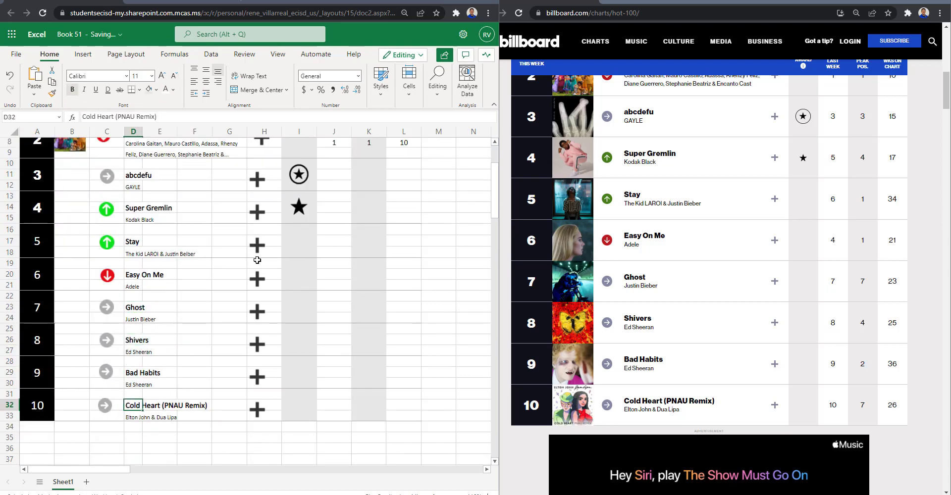
{"action": "left_click", "coordinate": [300, 317]}
{"action": "scroll", "coordinate": [363, 424], "scroll_direction": "up", "scroll_amount": 2}
{"action": "left_click", "coordinate": [336, 272]}
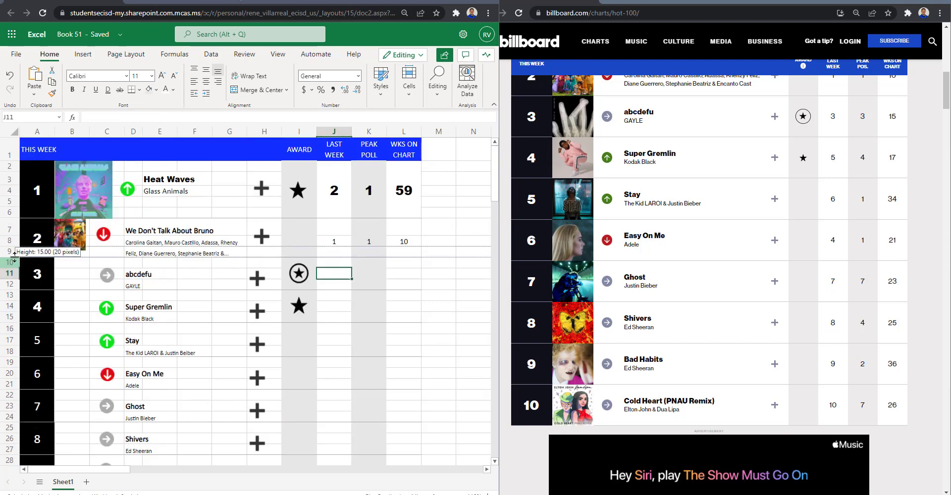
{"action": "left_click", "coordinate": [332, 327]}
{"action": "scroll", "coordinate": [753, 281], "scroll_direction": "up", "scroll_amount": 2}
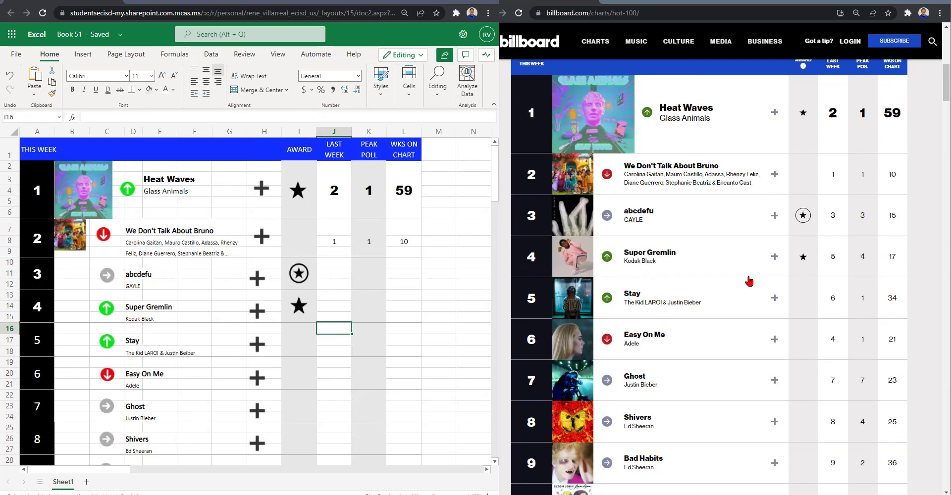
Step: Enter the last week, peak and weeks on chart figures: 3, 3, 15 for rank 3 and 5, 4, 17 for rank 4
{"action": "scroll", "coordinate": [747, 281], "scroll_direction": "down", "scroll_amount": 2}
{"action": "left_click", "coordinate": [346, 274]}
{"action": "type", "text": "3"}
{"action": "left_click", "coordinate": [379, 273]}
{"action": "key", "text": "ctrl+e"}
{"action": "left_click", "coordinate": [376, 177]}
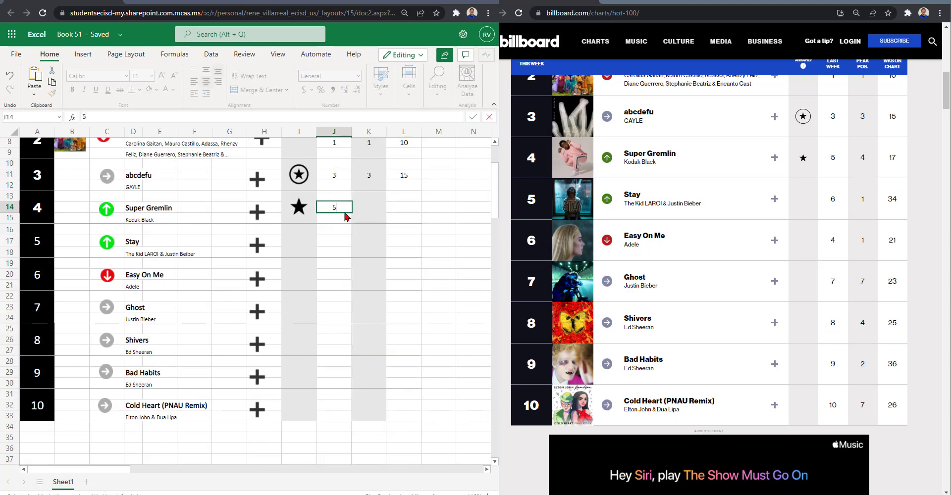
{"action": "type", "text": "17"}
Step: Enter the chart figures 6, 1, 34 for rank 5 and 4, 1, 21 for rank 6 in columns J to L
{"action": "left_click", "coordinate": [343, 243]}
{"action": "type", "text": "1"}
{"action": "key", "text": "Tab"}
{"action": "type", "text": "34"}
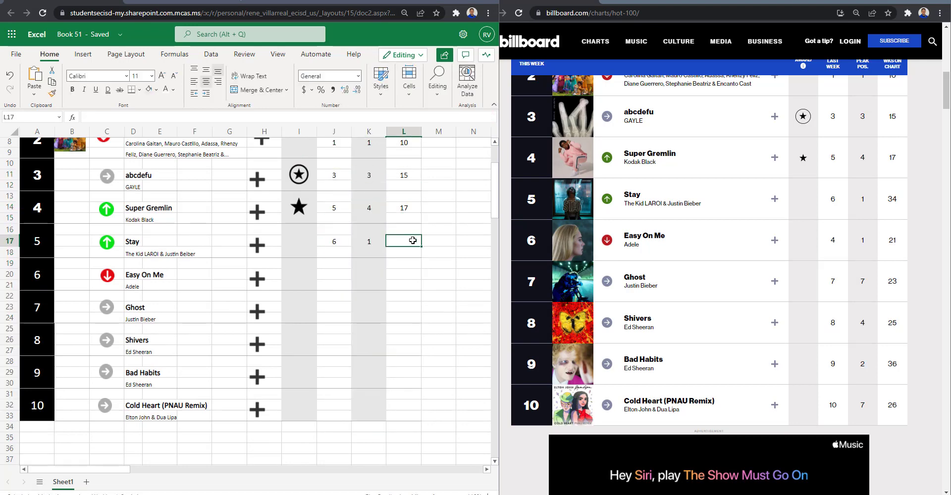
{"action": "left_click", "coordinate": [344, 274]}
{"action": "type", "text": "4\t1\t21"}
Step: Enter the chart figures 7, 7, 23 for rank 7 and 8, 4, 25 for rank 8 in columns J to L
{"action": "left_click", "coordinate": [334, 307]}
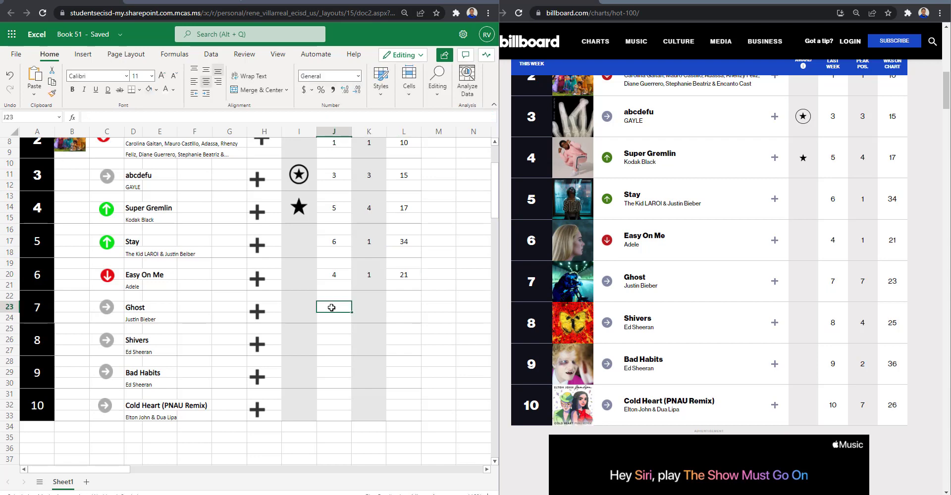
{"action": "type", "text": "7\t7\t23"}
{"action": "left_click", "coordinate": [336, 338]}
{"action": "type", "text": "8\t4"}
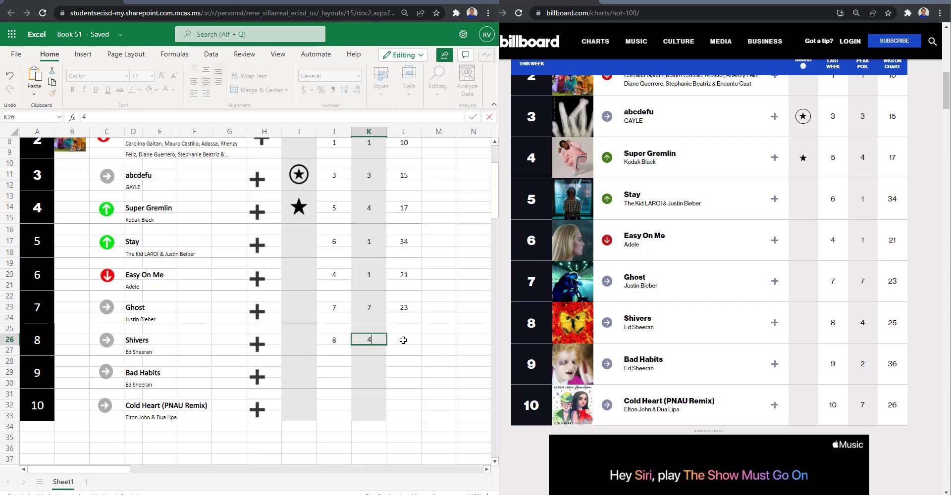
{"action": "type", "text": "\t25"}
Step: Enter the chart figures 9, 2, 36 for rank 9 and 10, 7, 26 for rank 10 in columns J to L
{"action": "left_click", "coordinate": [347, 372]}
{"action": "type", "text": "9\t2\t36"}
{"action": "left_click", "coordinate": [337, 405]}
{"action": "type", "text": "10"}
{"action": "key", "text": "Tab"}
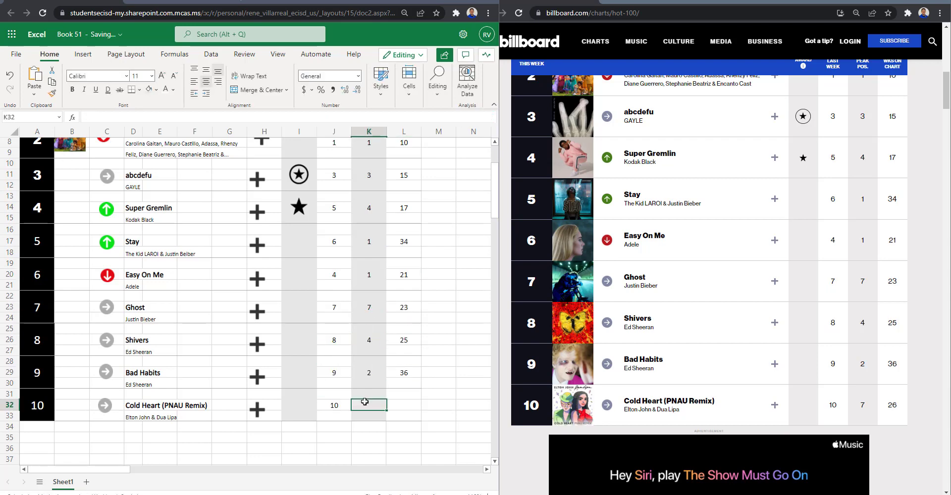
Step: Preview the print layout, switch it to the entire workbook, and return to the worksheet
{"action": "left_click", "coordinate": [438, 373]}
{"action": "scroll", "coordinate": [438, 367], "scroll_direction": "up", "scroll_amount": 3}
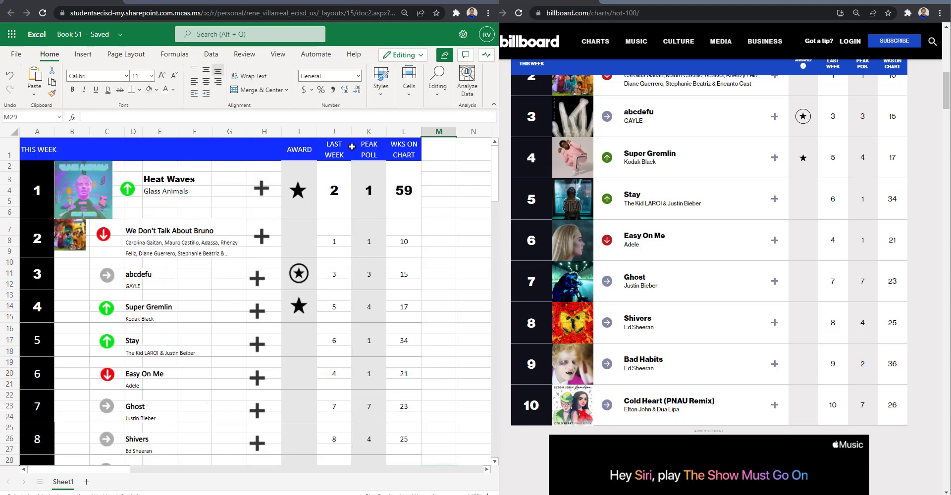
{"action": "key", "text": "ctrl+p"}
{"action": "left_click", "coordinate": [135, 79]}
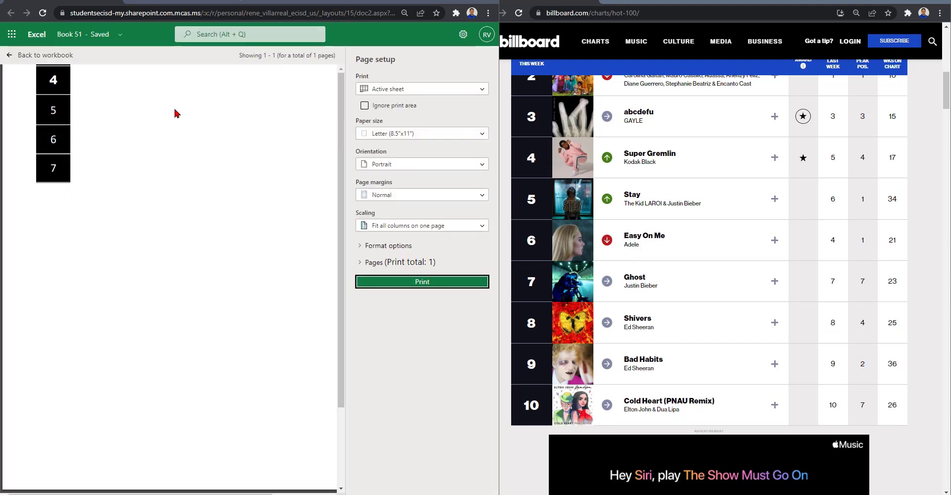
{"action": "left_click", "coordinate": [444, 92]}
{"action": "left_click", "coordinate": [421, 123]}
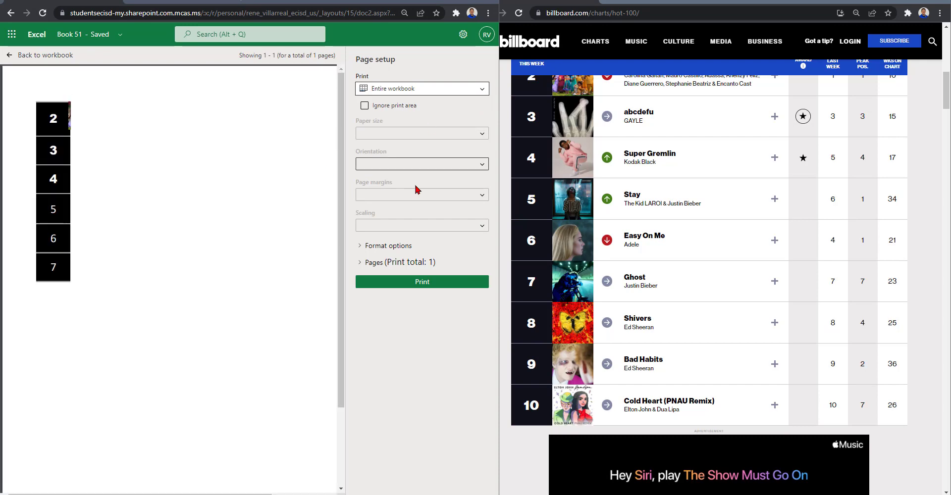
{"action": "left_click", "coordinate": [39, 55]}
Step: Try to copy the rank 3 cover picture from the Billboard page and paste it beside rank 3 in column B
{"action": "key", "text": "super+Up"}
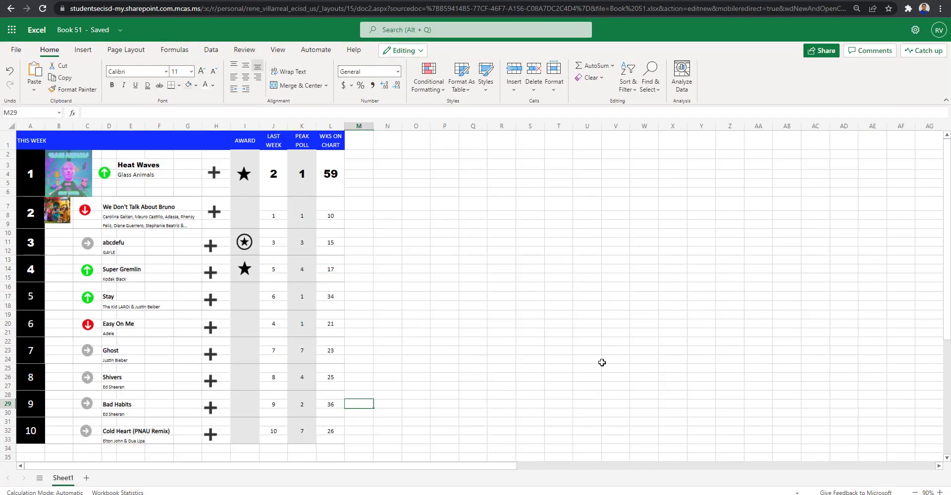
{"action": "key", "text": "super+Left"}
{"action": "right_click", "coordinate": [576, 214]}
{"action": "left_click", "coordinate": [600, 245]}
{"action": "right_click", "coordinate": [63, 236]}
{"action": "left_click", "coordinate": [110, 296]}
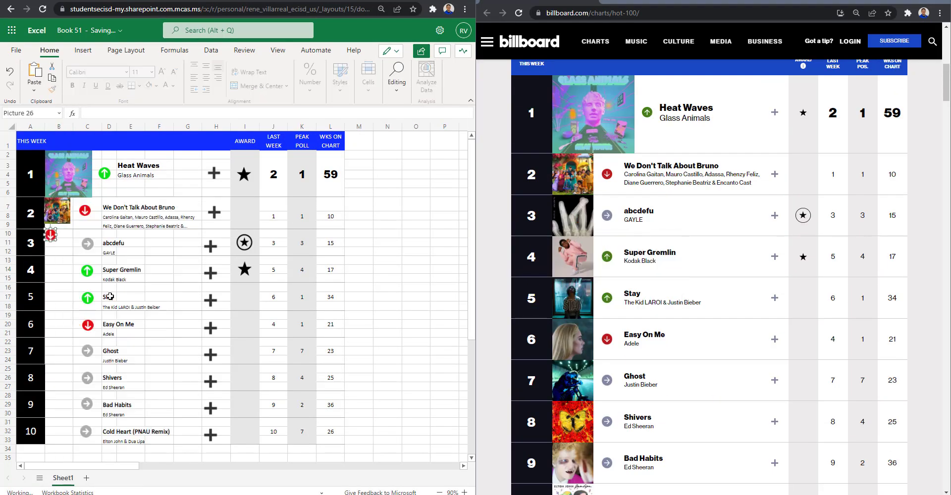
{"action": "right_click", "coordinate": [61, 243]}
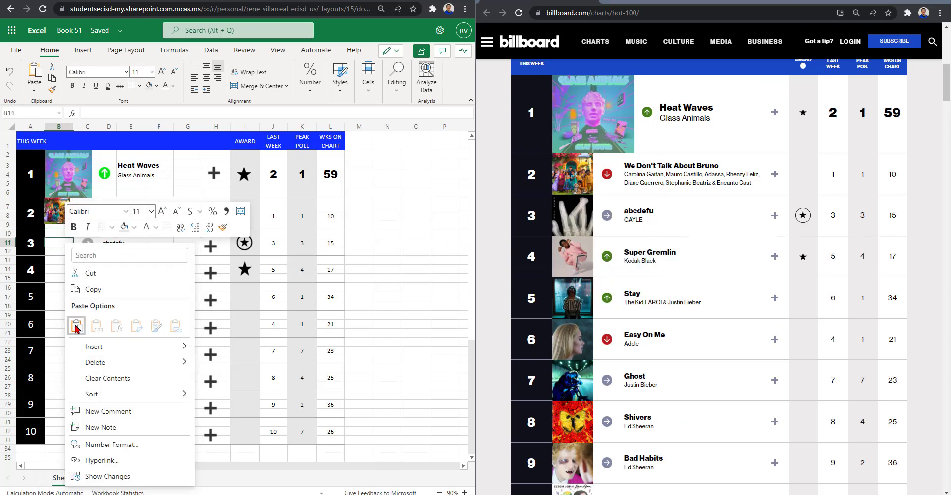
{"action": "left_click", "coordinate": [76, 326]}
{"action": "key", "text": "Delete"}
Step: Expand the abcdefu entry on the Billboard page and try to copy its enlarged cover picture into the worksheet
{"action": "left_click", "coordinate": [775, 216]}
{"action": "right_click", "coordinate": [603, 278]}
{"action": "left_click", "coordinate": [628, 309]}
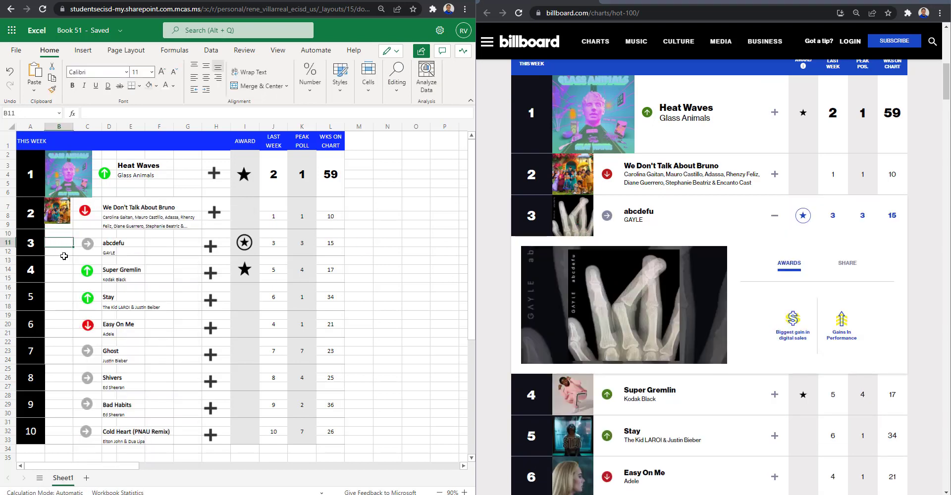
{"action": "left_click", "coordinate": [32, 78]}
{"action": "key", "text": "Delete"}
{"action": "right_click", "coordinate": [637, 294]}
{"action": "right_click", "coordinate": [64, 270]}
{"action": "key", "text": "Escape"}
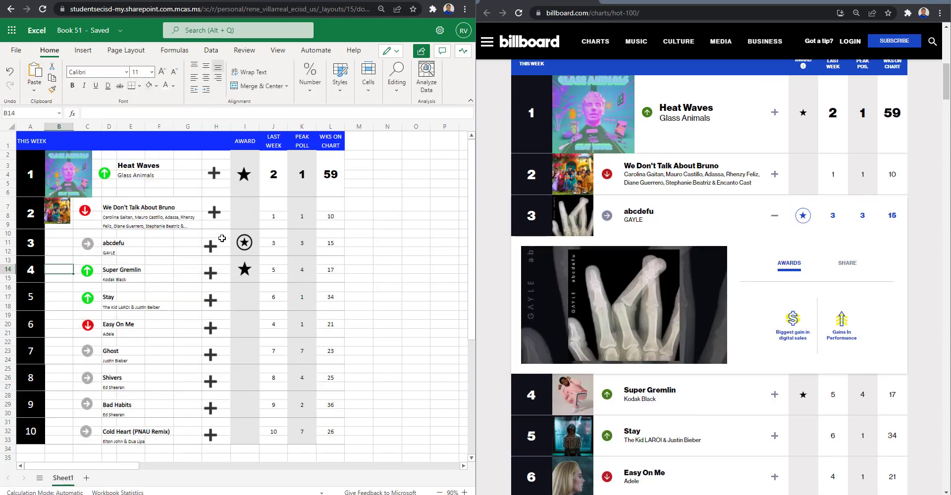
Step: Expand the Super Gremlin entry and save the enlarged cover pictures of ranks 3 and 4 to the Desktop as JPEG images
{"action": "left_click", "coordinate": [575, 398]}
{"action": "scroll", "coordinate": [574, 398], "scroll_direction": "down", "scroll_amount": 4}
{"action": "right_click", "coordinate": [657, 328]}
{"action": "left_click", "coordinate": [59, 243]}
{"action": "right_click", "coordinate": [59, 243]}
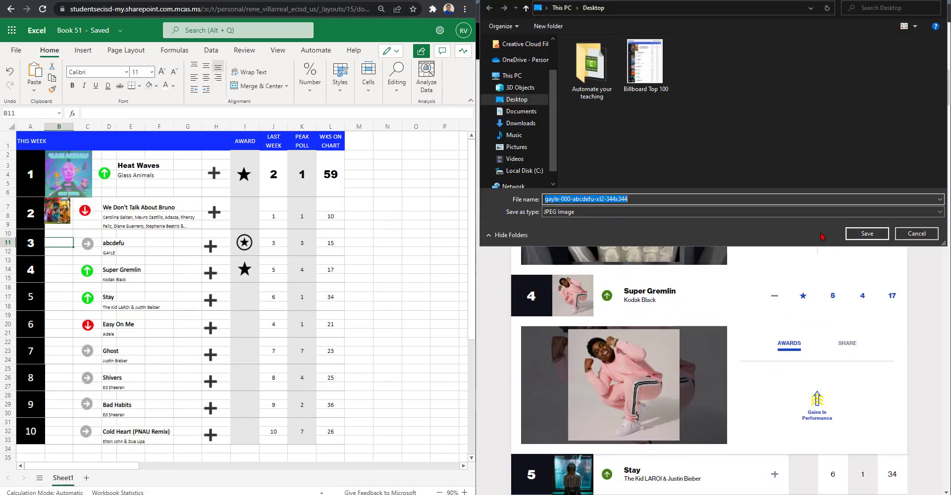
{"action": "left_click", "coordinate": [867, 233]}
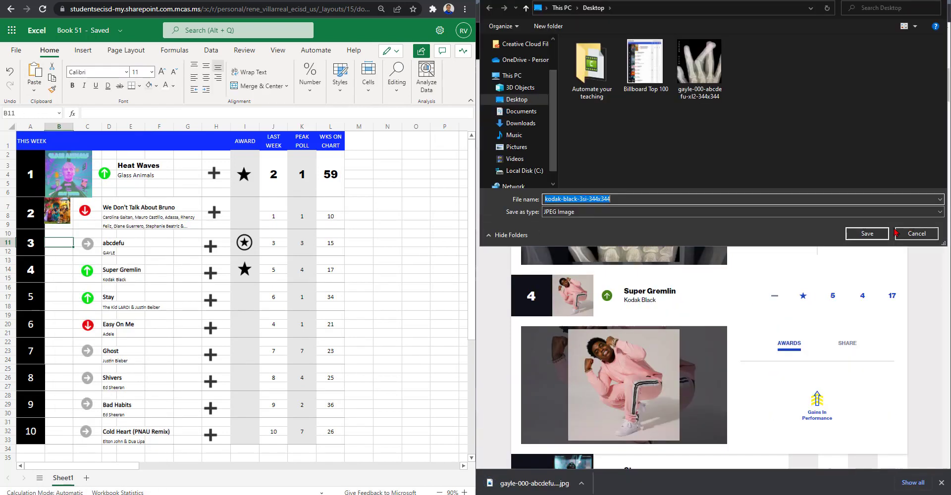
{"action": "left_click", "coordinate": [867, 233]}
Step: Save the Stay cover picture from rank 5 of the Billboard page to the Desktop
{"action": "scroll", "coordinate": [693, 297], "scroll_direction": "down", "scroll_amount": 4}
{"action": "right_click", "coordinate": [573, 270]}
{"action": "left_click", "coordinate": [604, 289]}
{"action": "key", "text": "Return"}
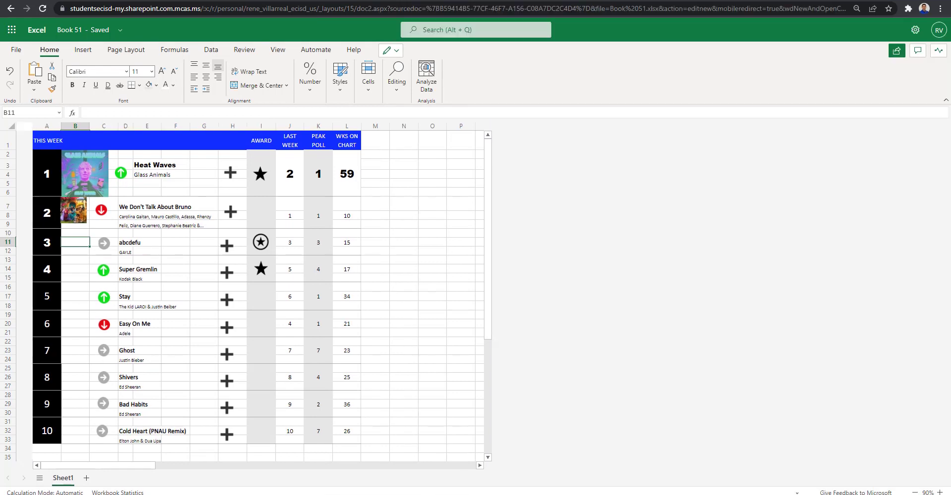
Step: Insert the picture gayle-000-abcdefu-xl2-344x344 and shrink it to the width of column B
{"action": "left_click", "coordinate": [70, 46]}
{"action": "left_click", "coordinate": [125, 74]}
{"action": "double_click", "coordinate": [247, 131]}
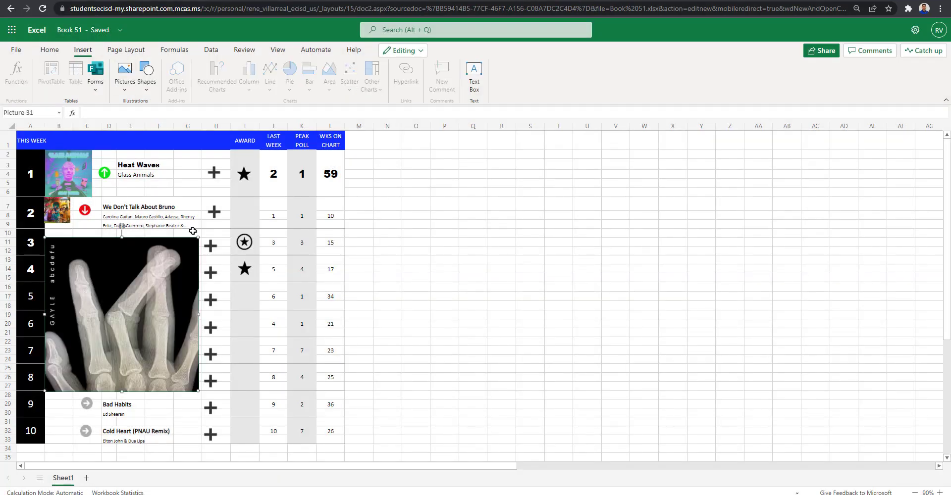
{"action": "left_click_drag", "start_coordinate": [194, 232], "coordinate": [70, 359]}
Step: Insert the abcdefu picture again and the Stay cover picture, placing them over column J and the columns beyond it
{"action": "left_click", "coordinate": [125, 74]}
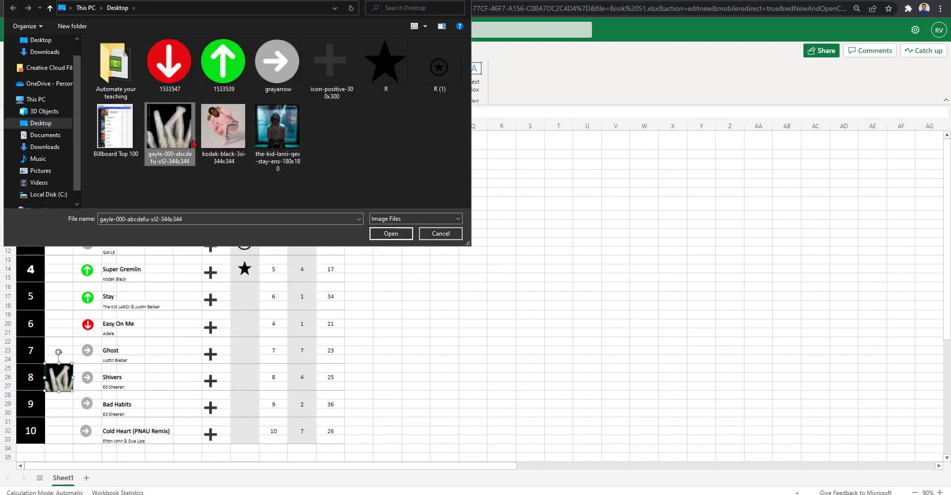
{"action": "left_click", "coordinate": [382, 233]}
{"action": "left_click_drag", "start_coordinate": [148, 297], "coordinate": [342, 287]}
{"action": "left_click", "coordinate": [125, 75]}
{"action": "left_click", "coordinate": [277, 132]}
{"action": "left_click", "coordinate": [376, 232]}
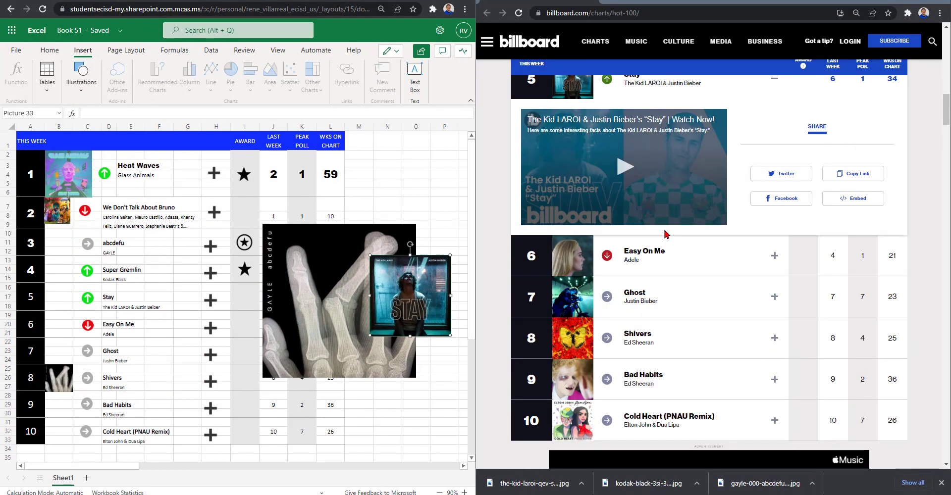
Step: Save the Easy On Me and Ghost cover pictures from the Billboard page to the Desktop
{"action": "right_click", "coordinate": [572, 257]}
{"action": "left_click", "coordinate": [600, 275]}
{"action": "key", "text": "Return"}
{"action": "scroll", "coordinate": [644, 297], "scroll_direction": "down", "scroll_amount": 2}
{"action": "right_click", "coordinate": [571, 330]}
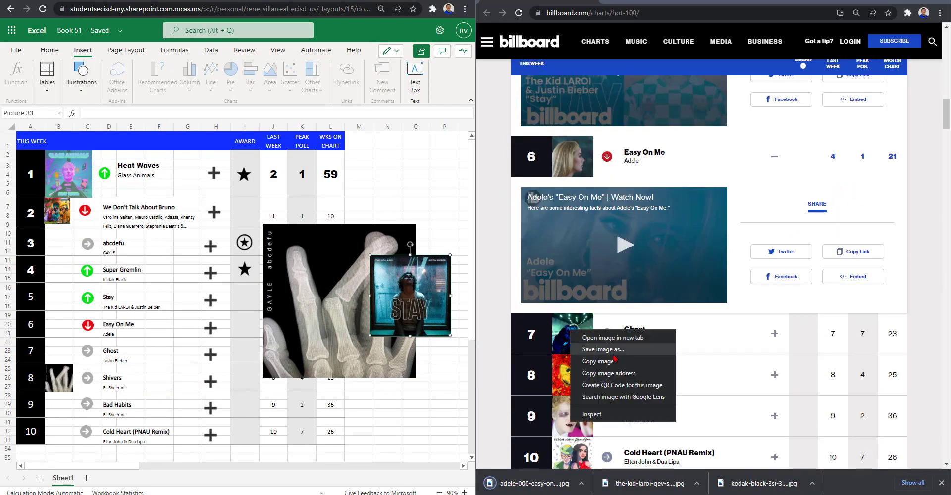
{"action": "left_click", "coordinate": [613, 353]}
{"action": "key", "text": "Return"}
Step: Save the cover pictures of ranks 8, 9 and 10 from the Billboard page to the Desktop
{"action": "scroll", "coordinate": [614, 317], "scroll_direction": "down", "scroll_amount": 2}
{"action": "right_click", "coordinate": [573, 280]}
{"action": "left_click", "coordinate": [611, 300]}
{"action": "key", "text": "Return"}
{"action": "right_click", "coordinate": [575, 310]}
{"action": "left_click", "coordinate": [622, 332]}
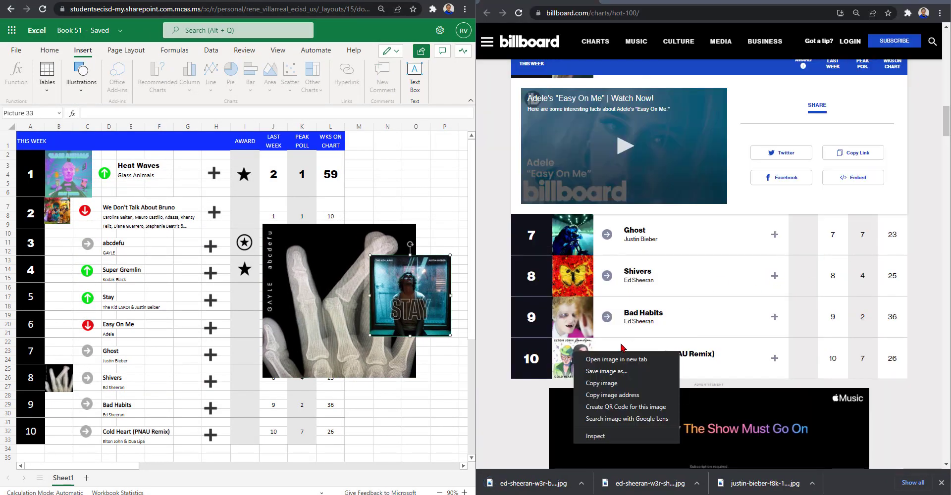
{"action": "left_click", "coordinate": [606, 371]}
{"action": "key", "text": "Return"}
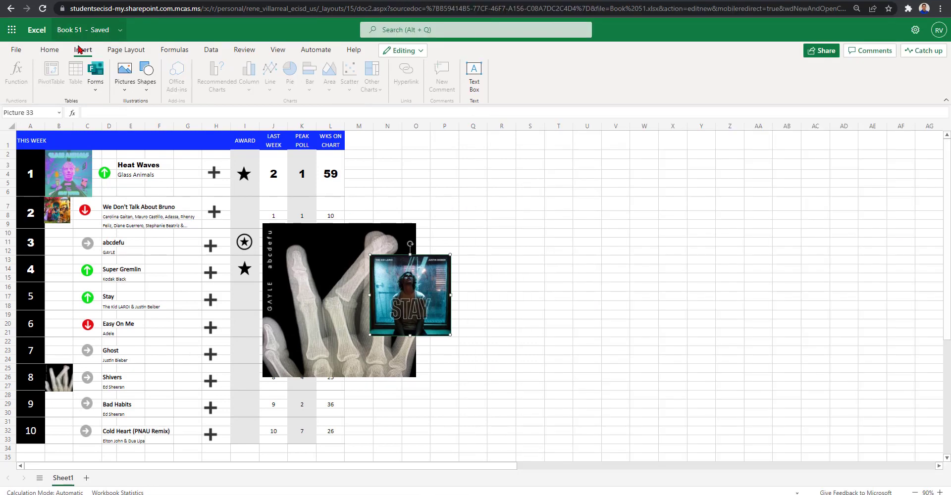
Step: Insert the saved Easy On Me and Ghost cover pictures into the worksheet
{"action": "left_click", "coordinate": [125, 75]}
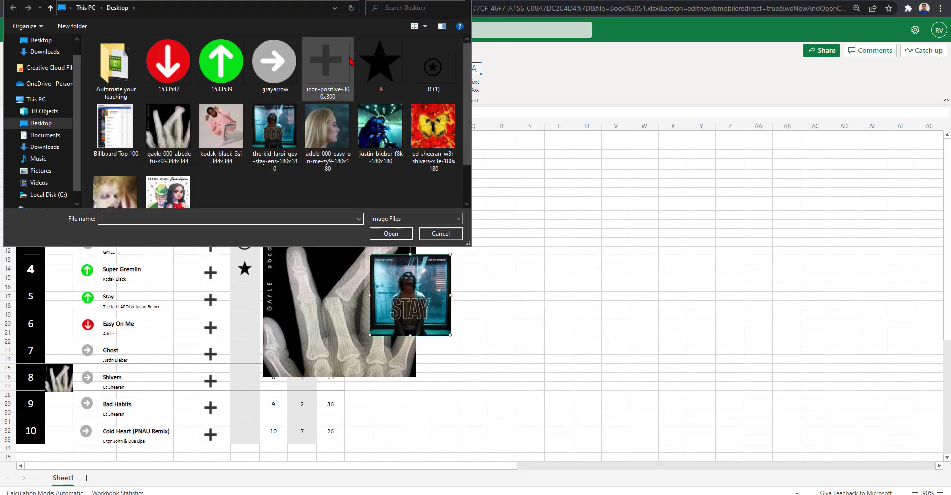
{"action": "left_click", "coordinate": [389, 233]}
{"action": "left_click", "coordinate": [130, 82]}
{"action": "left_click", "coordinate": [384, 158]}
{"action": "left_click", "coordinate": [390, 233]}
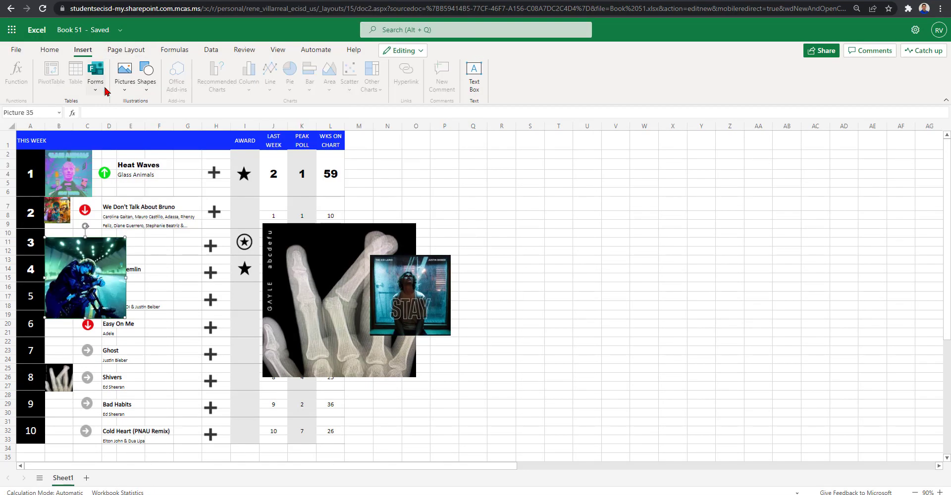
Step: Insert the saved Shivers, Bad Habits and Cold Heart cover pictures from the Desktop into the worksheet
{"action": "left_click", "coordinate": [126, 78]}
{"action": "double_click", "coordinate": [435, 157]}
{"action": "left_click", "coordinate": [125, 75]}
{"action": "left_click", "coordinate": [139, 113]}
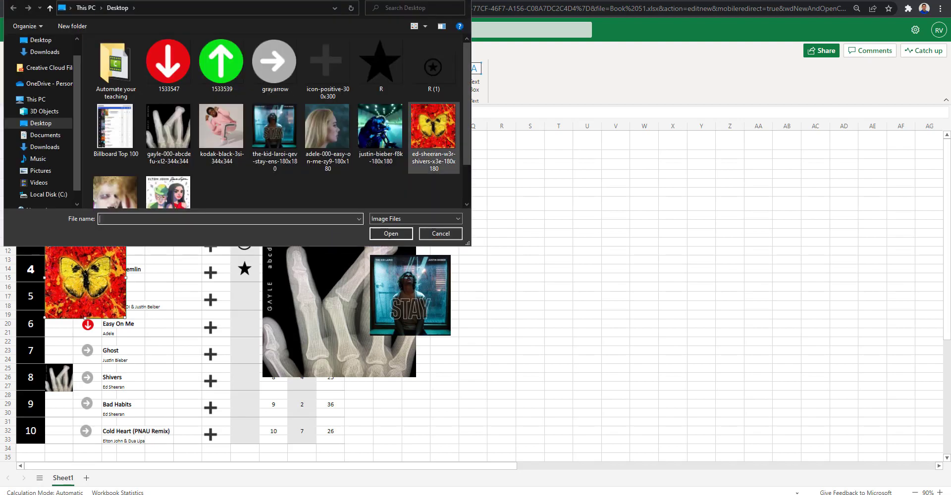
{"action": "left_click", "coordinate": [115, 193]}
{"action": "left_click", "coordinate": [390, 233]}
{"action": "left_click", "coordinate": [124, 74]}
{"action": "left_click", "coordinate": [139, 113]}
{"action": "left_click", "coordinate": [168, 154]}
{"action": "left_click", "coordinate": [391, 233]}
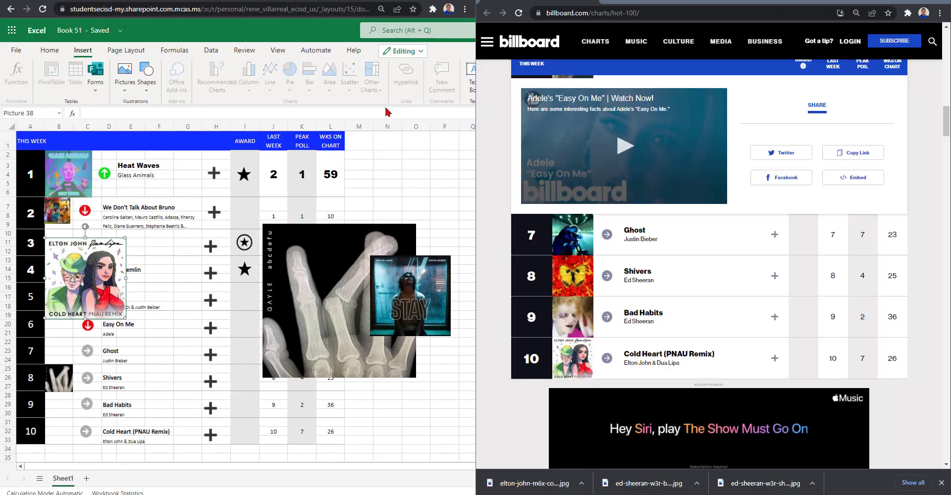
Step: Spread the stacked cover pictures apart and shrink the abcdefu cover to fit the picture cell beside rank 3
{"action": "scroll", "coordinate": [491, 194], "scroll_direction": "up", "scroll_amount": 4}
{"action": "left_click_drag", "start_coordinate": [89, 280], "coordinate": [163, 340]}
{"action": "left_click_drag", "start_coordinate": [336, 271], "coordinate": [288, 254]}
{"action": "left_click_drag", "start_coordinate": [369, 208], "coordinate": [245, 333]}
{"action": "left_click_drag", "start_coordinate": [94, 277], "coordinate": [383, 354]}
{"action": "left_click_drag", "start_coordinate": [99, 276], "coordinate": [425, 190]}
{"action": "left_click_drag", "start_coordinate": [236, 346], "coordinate": [71, 243]}
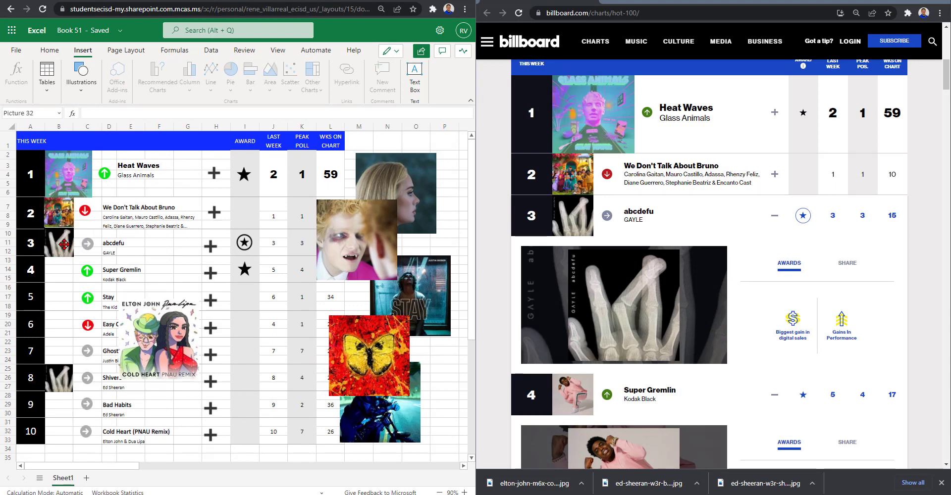
Step: Gather the loose Bad Habits, Cold Heart, Shivers, Stay, Easy On Me and Ghost covers closer together over the chart
{"action": "left_click_drag", "start_coordinate": [356, 240], "coordinate": [271, 314]}
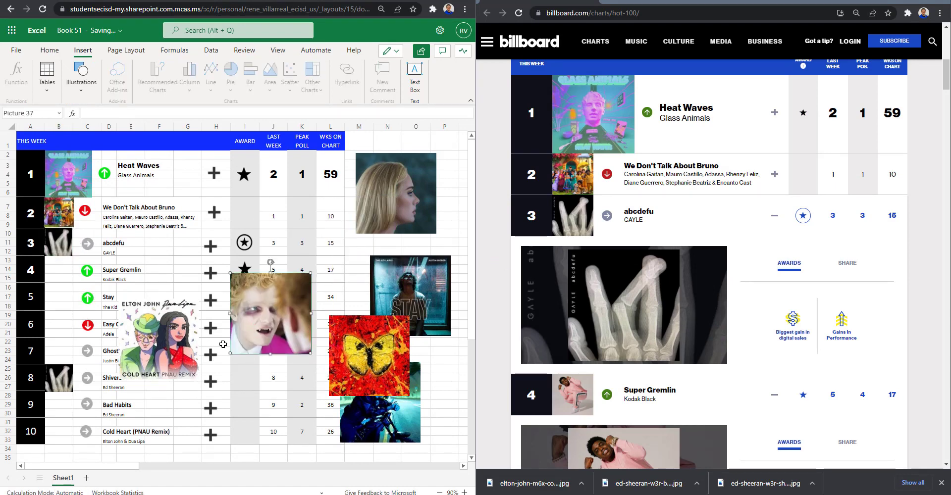
{"action": "left_click_drag", "start_coordinate": [160, 338], "coordinate": [162, 274]}
{"action": "left_click_drag", "start_coordinate": [369, 356], "coordinate": [245, 398]}
{"action": "left_click_drag", "start_coordinate": [421, 298], "coordinate": [324, 311]}
{"action": "left_click_drag", "start_coordinate": [409, 193], "coordinate": [356, 222]}
{"action": "left_click_drag", "start_coordinate": [380, 418], "coordinate": [382, 337]}
Step: Insert the Super Gremlin cover picture from the Desktop and shrink it to fit the picture cell beside rank 4
{"action": "key", "text": "super+Up"}
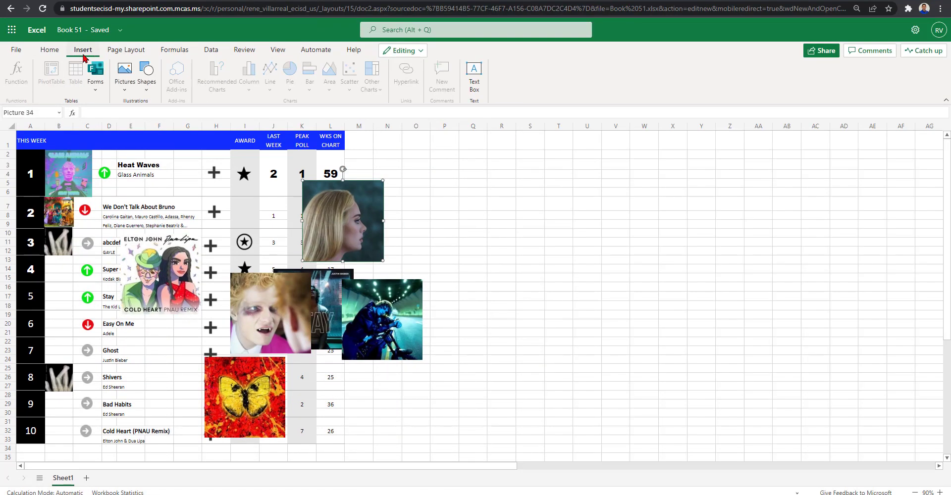
{"action": "left_click", "coordinate": [151, 120]}
{"action": "left_click", "coordinate": [223, 129]}
{"action": "left_click", "coordinate": [392, 233]}
{"action": "left_click_drag", "start_coordinate": [198, 274], "coordinate": [94, 373]}
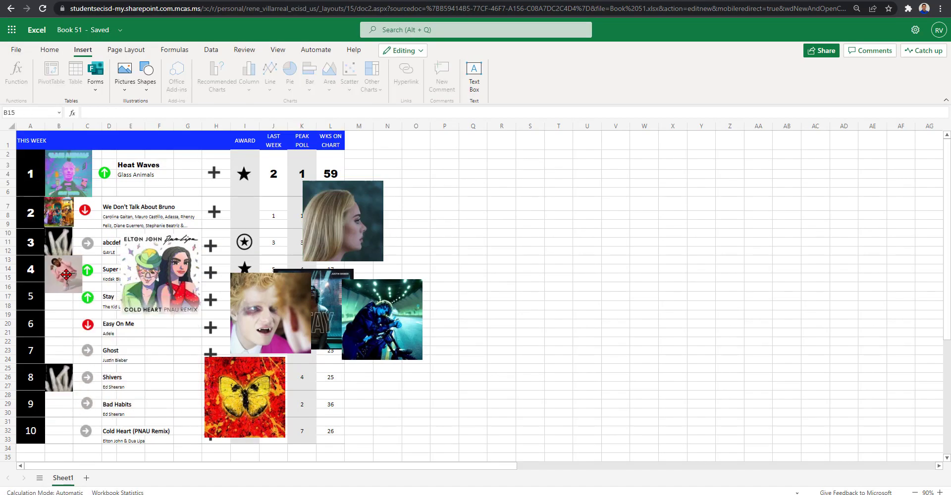
{"action": "left_click_drag", "start_coordinate": [69, 277], "coordinate": [69, 277]}
{"action": "left_click", "coordinate": [88, 278]}
Step: Move the Bad Habits cover out of the way and fit the Stay cover into the picture cell beside rank 5
{"action": "key", "text": "super+Left"}
{"action": "scroll", "coordinate": [708, 297], "scroll_direction": "down", "scroll_amount": 6}
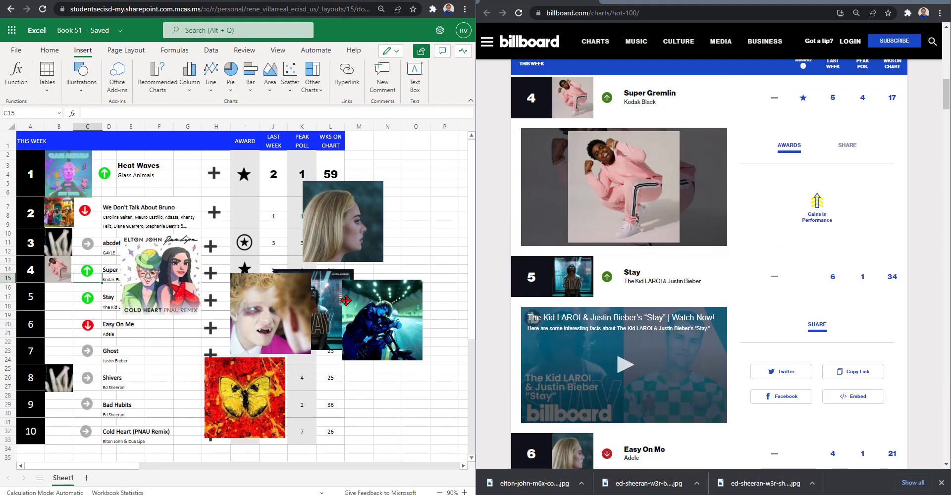
{"action": "left_click_drag", "start_coordinate": [270, 314], "coordinate": [184, 397]}
{"action": "left_click_drag", "start_coordinate": [308, 314], "coordinate": [80, 328]}
{"action": "left_click_drag", "start_coordinate": [125, 363], "coordinate": [71, 304]}
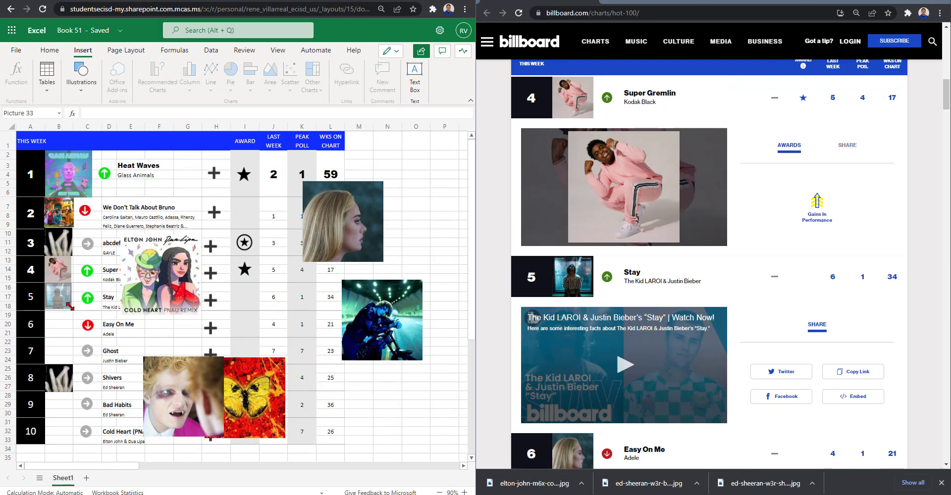
Step: Place and shrink the Easy On Me cover beside rank 6 and the Ghost cover beside rank 7
{"action": "left_click_drag", "start_coordinate": [342, 221], "coordinate": [85, 351]}
{"action": "left_click_drag", "start_coordinate": [126, 391], "coordinate": [69, 335]}
{"action": "scroll", "coordinate": [708, 298], "scroll_direction": "down", "scroll_amount": 2}
{"action": "left_click_drag", "start_coordinate": [380, 320], "coordinate": [84, 378]}
{"action": "left_click_drag", "start_coordinate": [126, 419], "coordinate": [66, 365]}
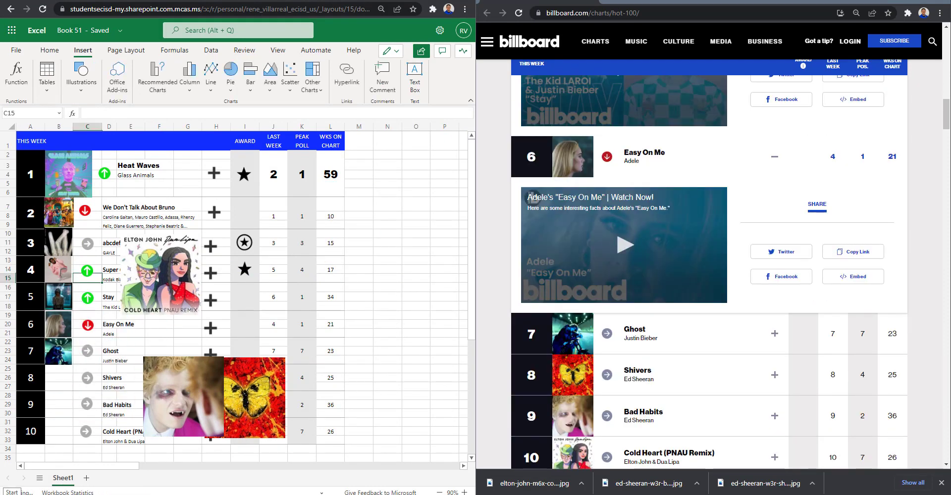
Step: Place and shrink the Shivers cover beside rank 8 and the Bad Habits cover beside rank 9
{"action": "left_click_drag", "start_coordinate": [253, 410], "coordinate": [96, 418]}
{"action": "left_click_drag", "start_coordinate": [129, 444], "coordinate": [73, 392]}
{"action": "left_click_drag", "start_coordinate": [207, 410], "coordinate": [111, 440]}
{"action": "scroll", "coordinate": [111, 440], "scroll_direction": "down", "scroll_amount": 5}
{"action": "left_click_drag", "start_coordinate": [127, 363], "coordinate": [73, 308]}
Step: Fit the Cold Heart cover into the picture cell beside rank 10 and show the finished chart in the full-size window
{"action": "scroll", "coordinate": [708, 297], "scroll_direction": "down", "scroll_amount": 4}
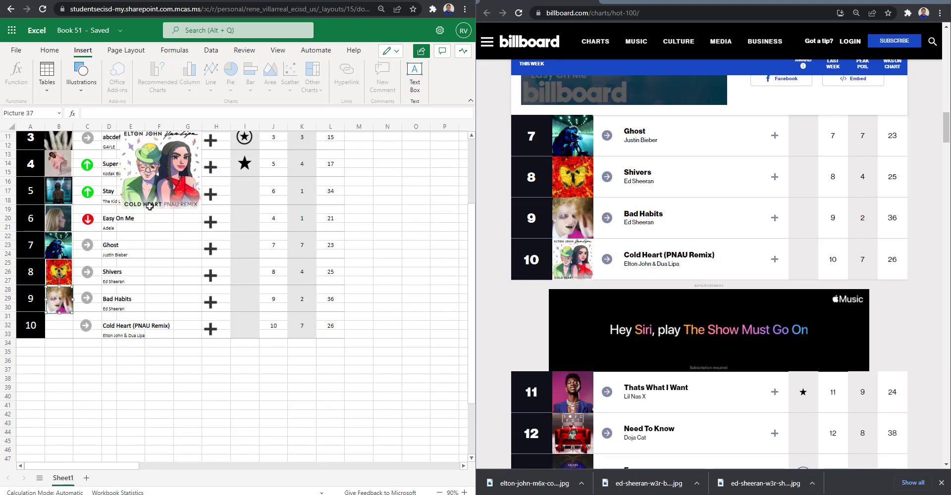
{"action": "left_click_drag", "start_coordinate": [188, 195], "coordinate": [72, 340]}
{"action": "left_click", "coordinate": [161, 396]}
{"action": "scroll", "coordinate": [367, 223], "scroll_direction": "up", "scroll_amount": 4}
{"action": "key", "text": "super+Up"}
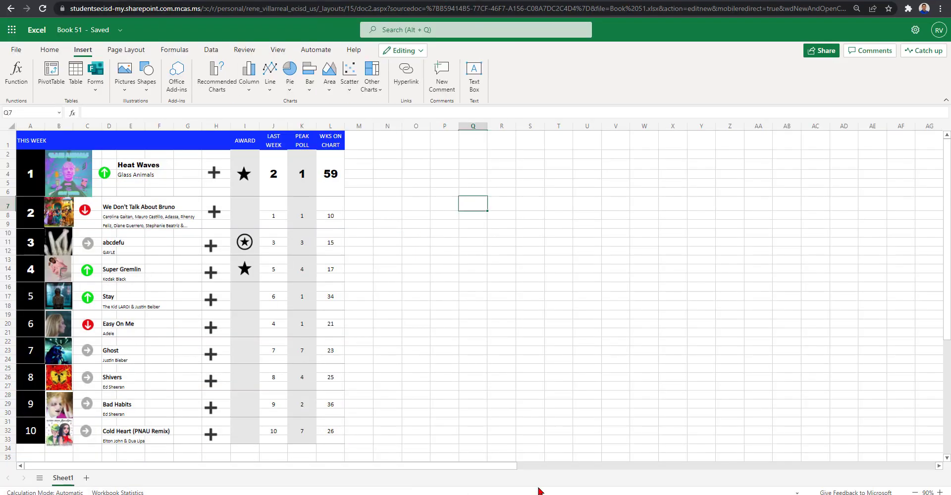
{"action": "left_click", "coordinate": [540, 494]}
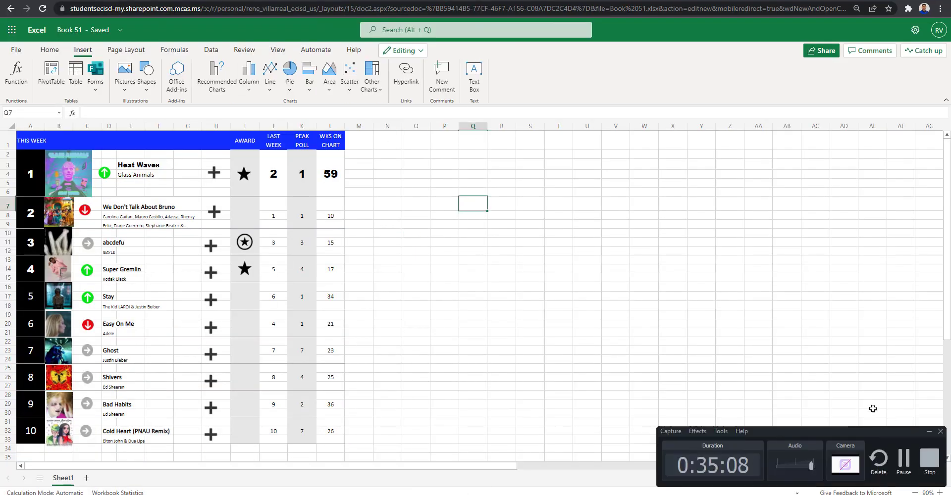